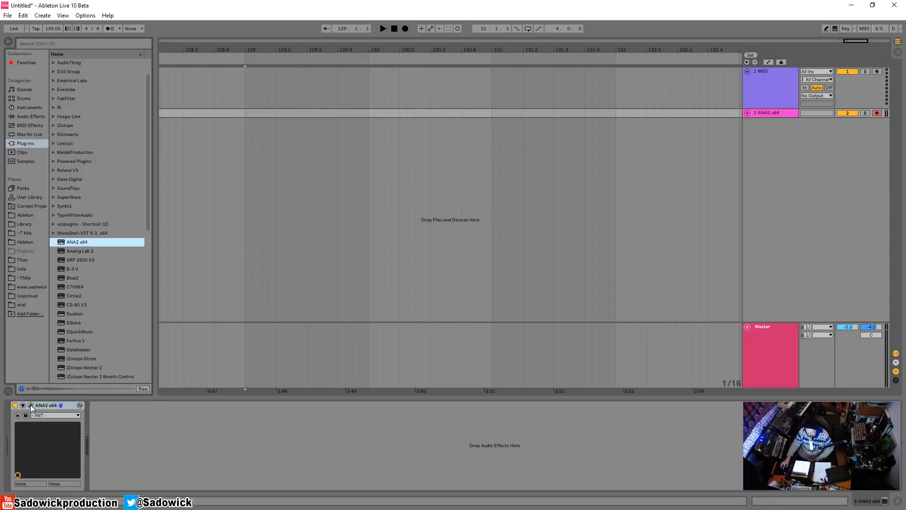
left_click(30, 404)
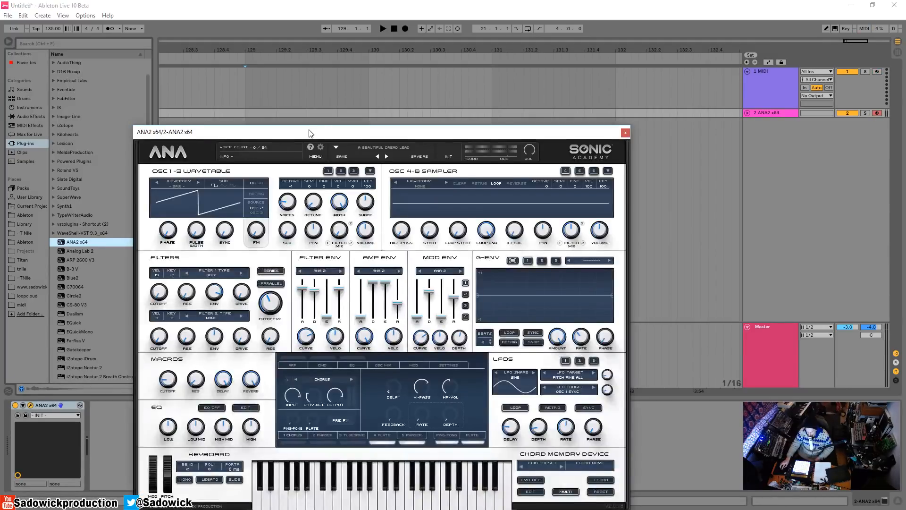
left_click_drag(310, 132, 220, 57)
left_click(536, 57)
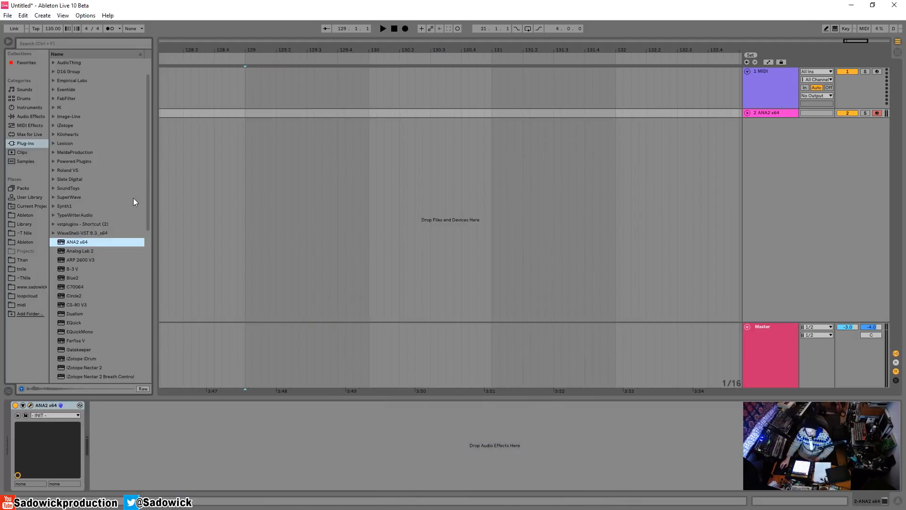
Add MMultiAnalyzer from the MeldaProduction Tools plug-ins after ANA2 on the ANA2 x64 track
scroll(100, 190, "up", 1)
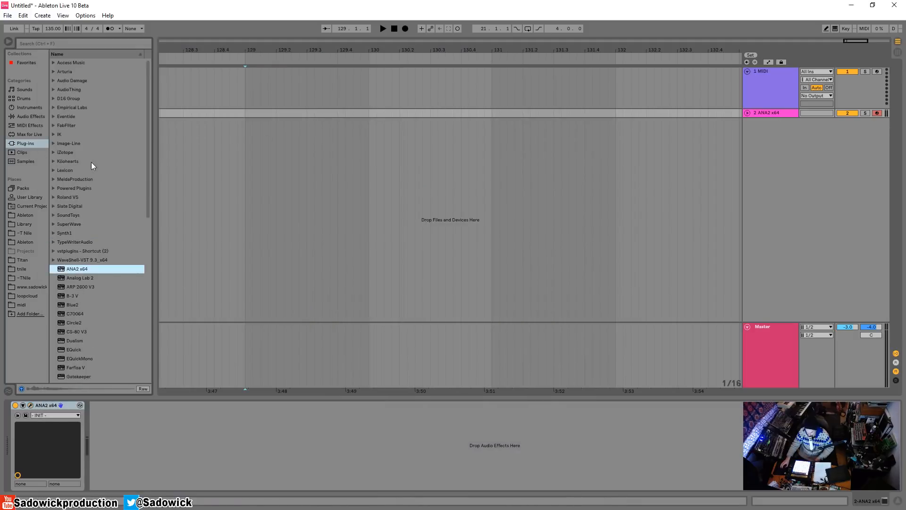
left_click(53, 179)
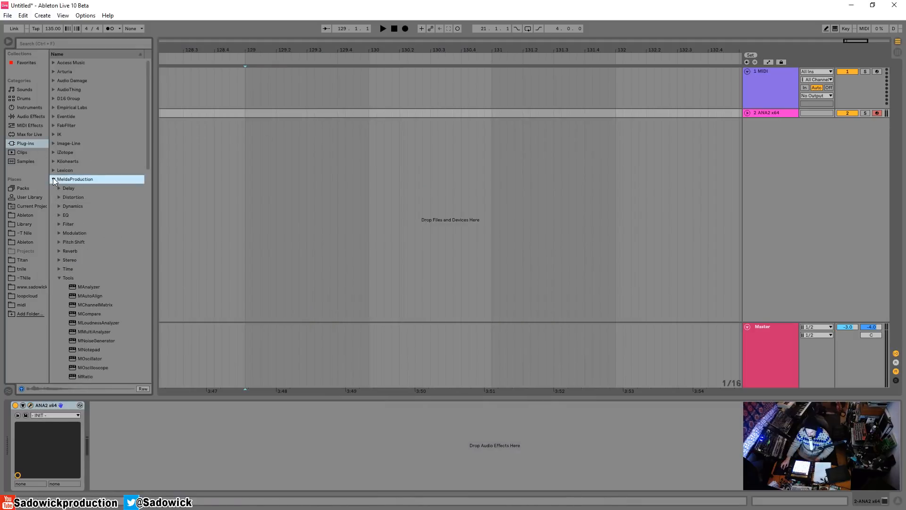
scroll(72, 288, "down", 1)
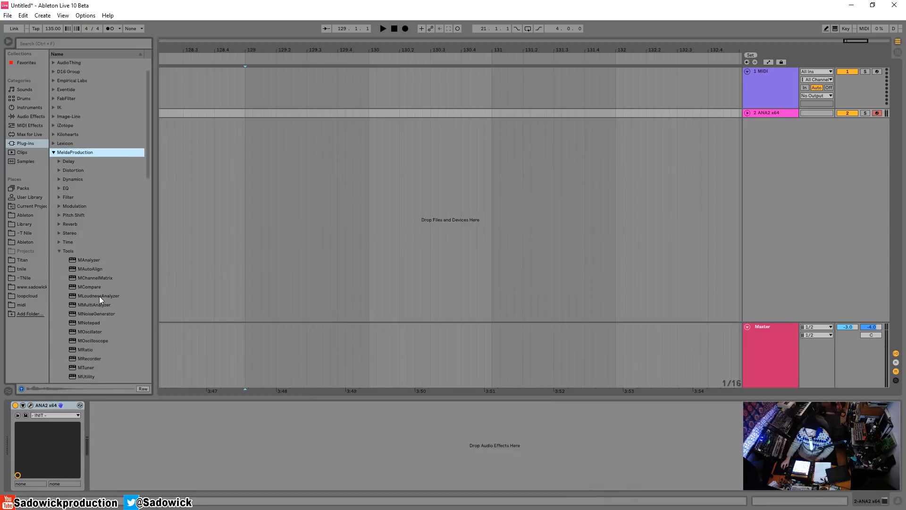
left_click_drag(92, 309, 140, 448)
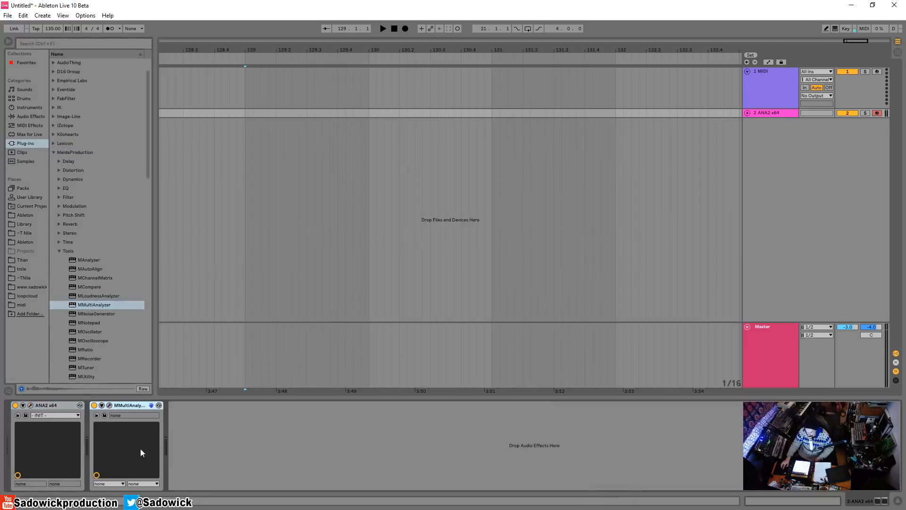
Open the MMultiAnalyzer and ANA2 plug-in windows and arrange them side by side
left_click(109, 405)
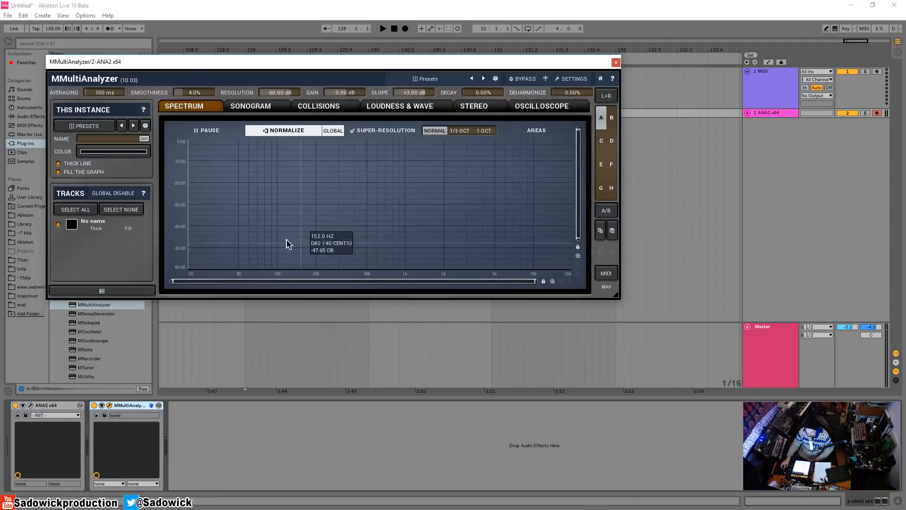
left_click_drag(196, 60, 511, 66)
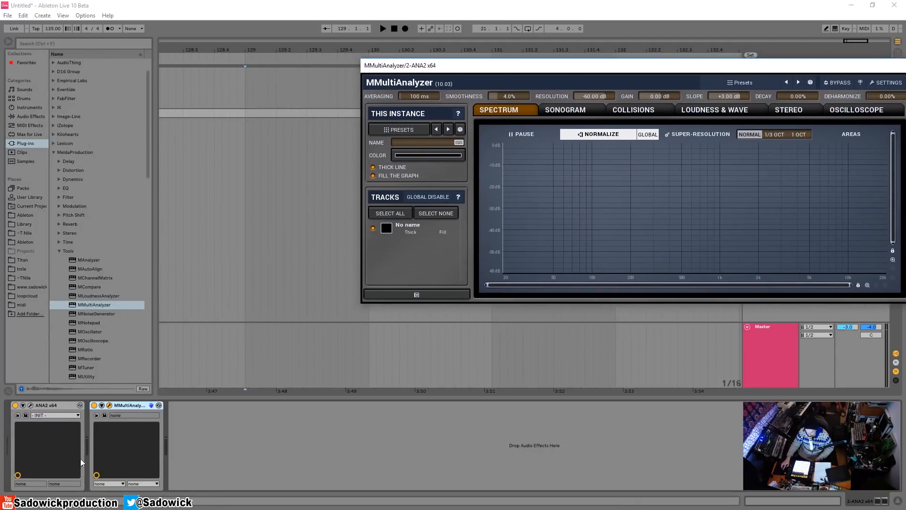
left_click(31, 405)
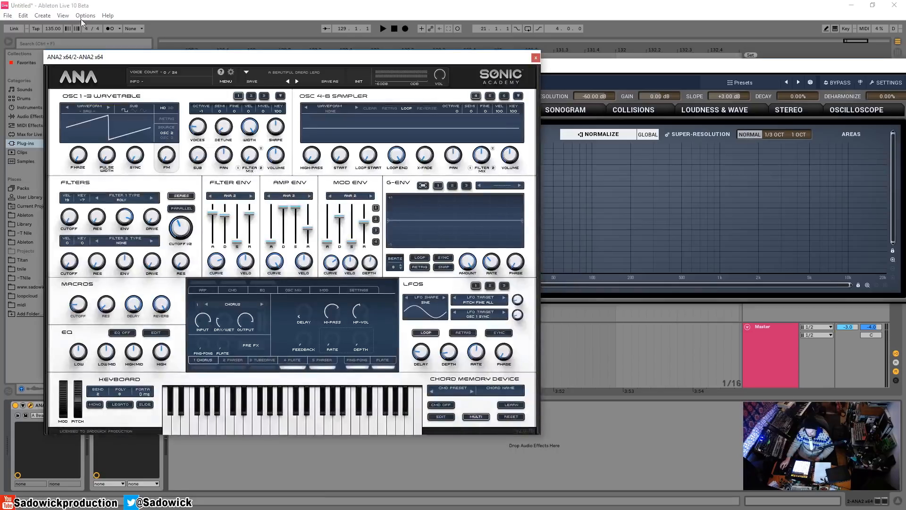
left_click_drag(209, 59, 170, 47)
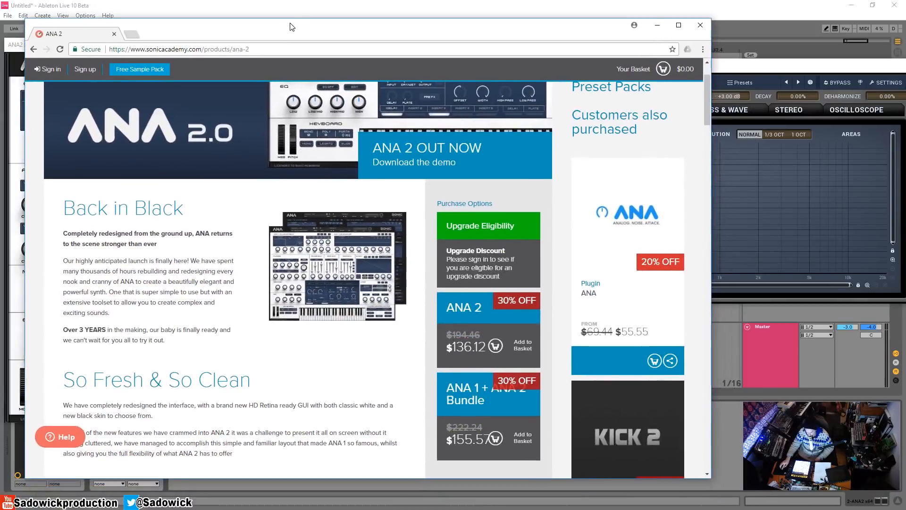
Switch to the browser's ANA 2 product page and read about its wavetables, graphical envelopes and sample import
scroll(214, 189, "down", 7)
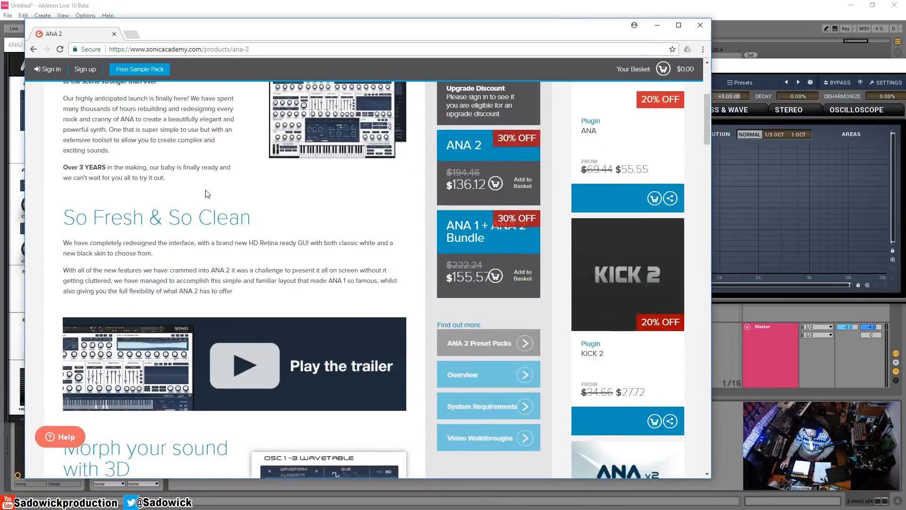
scroll(171, 230, "down", 4)
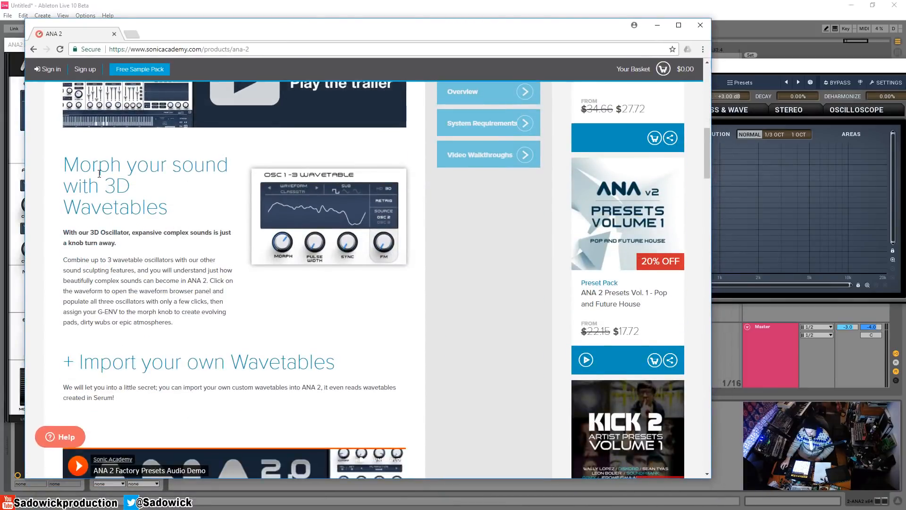
scroll(179, 254, "down", 2)
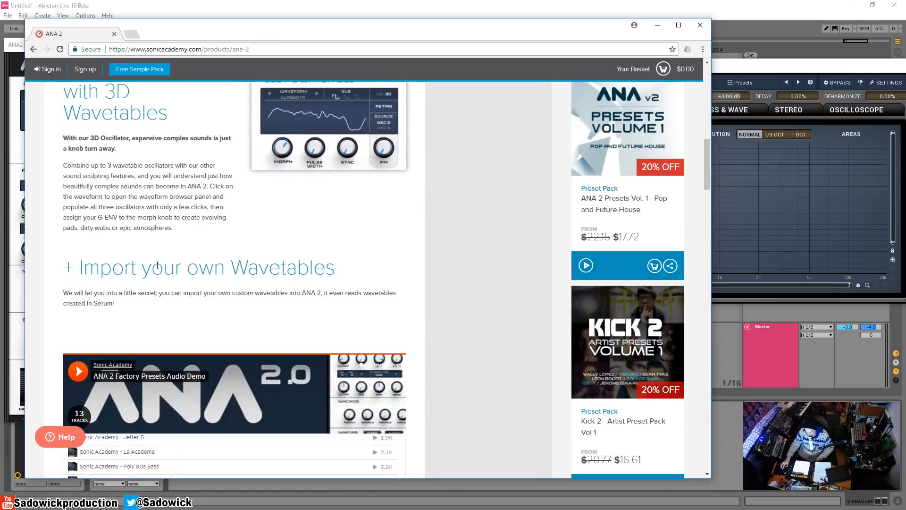
left_click_drag(116, 268, 268, 282)
scroll(267, 276, "down", 10)
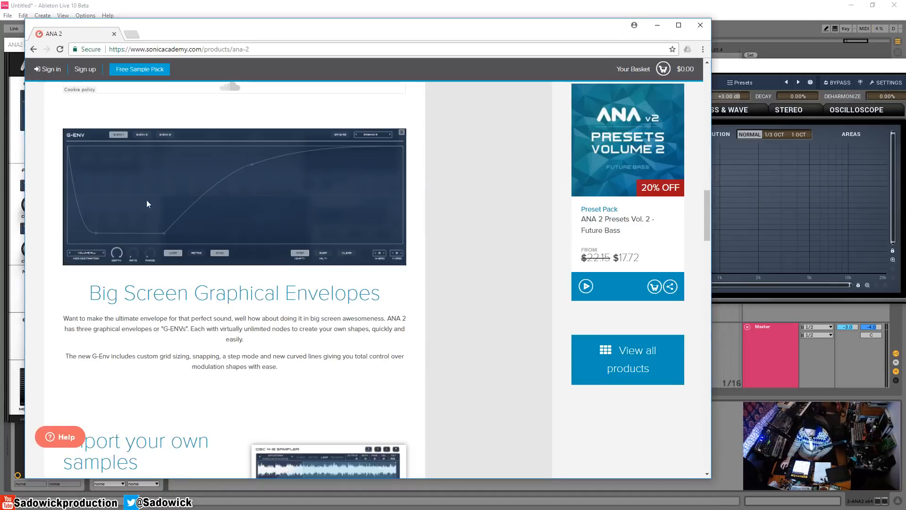
scroll(188, 374, "down", 4)
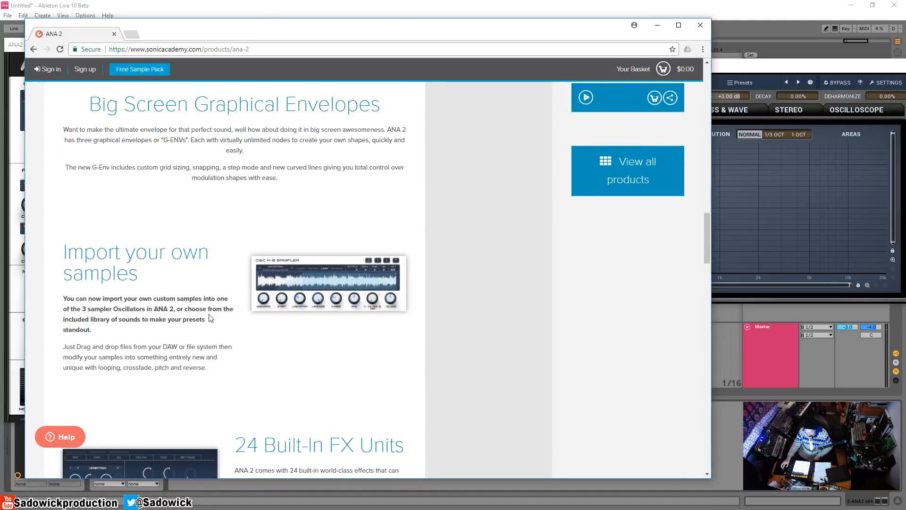
left_click_drag(97, 253, 141, 275)
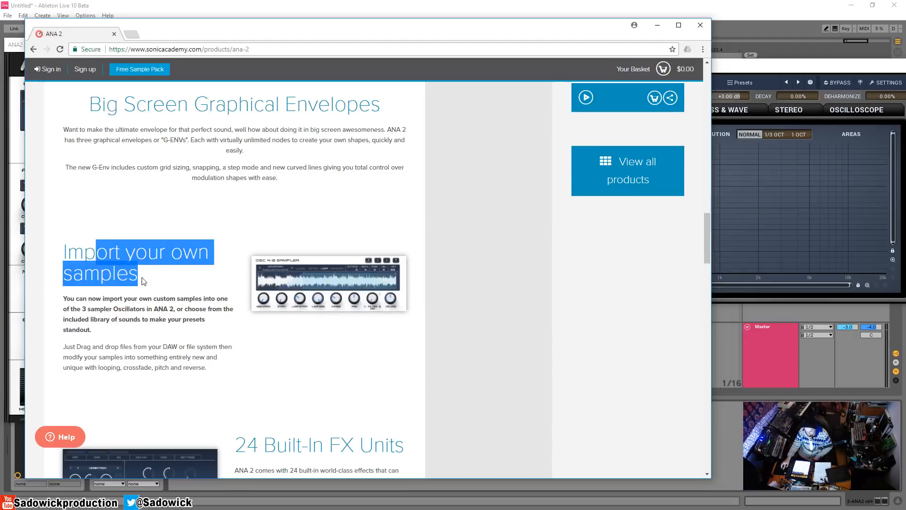
left_click(141, 275)
Read the product page sections on built-in effects, effect reordering, the step arpeggiator and CMD chord progressions
scroll(179, 236, "down", 4)
scroll(197, 236, "down", 4)
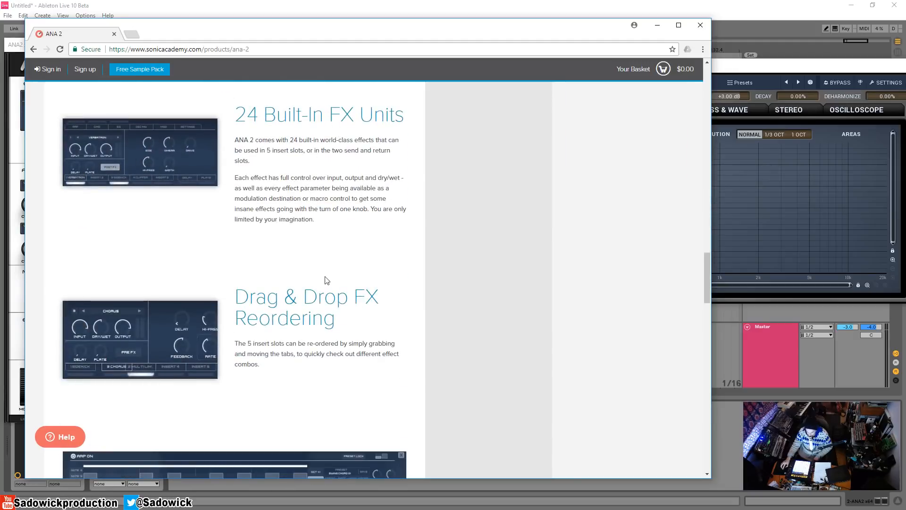
scroll(268, 344, "down", 5)
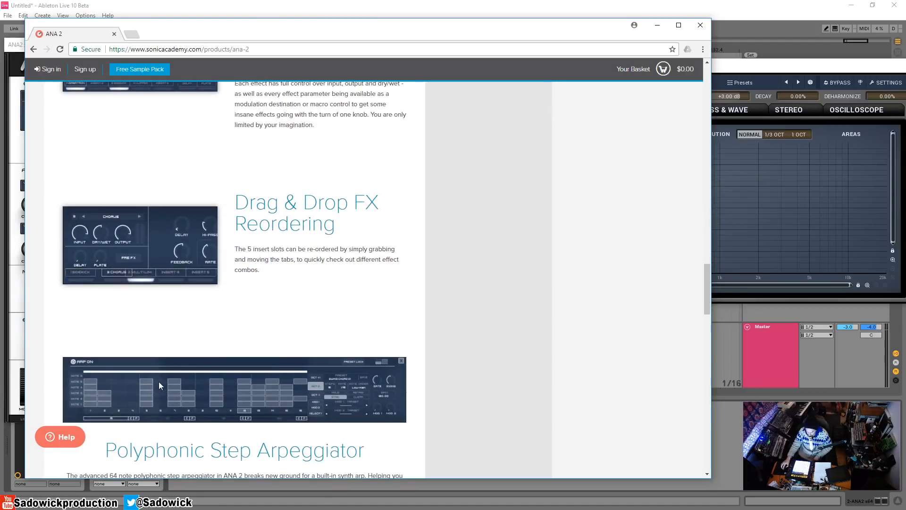
scroll(196, 315, "down", 4)
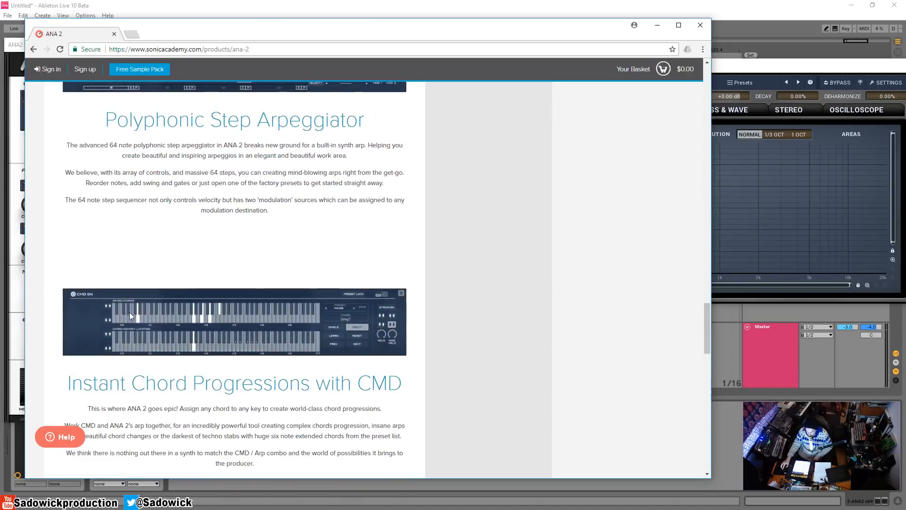
scroll(131, 315, "down", 2)
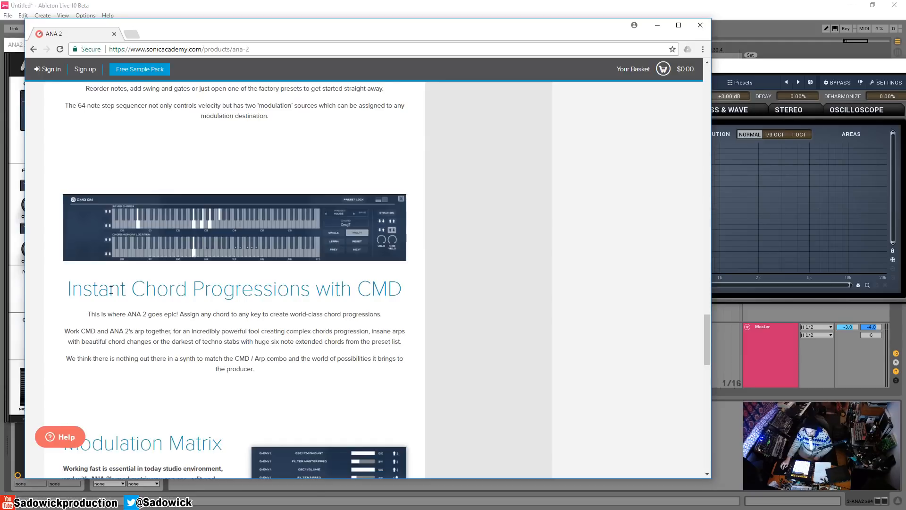
left_click_drag(70, 288, 375, 290)
left_click(194, 310)
scroll(208, 269, "down", 5)
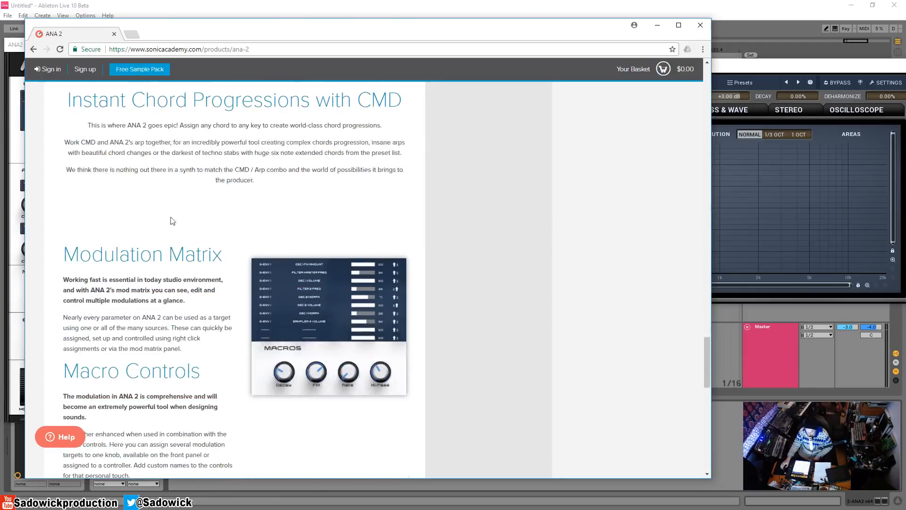
scroll(222, 228, "up", 4)
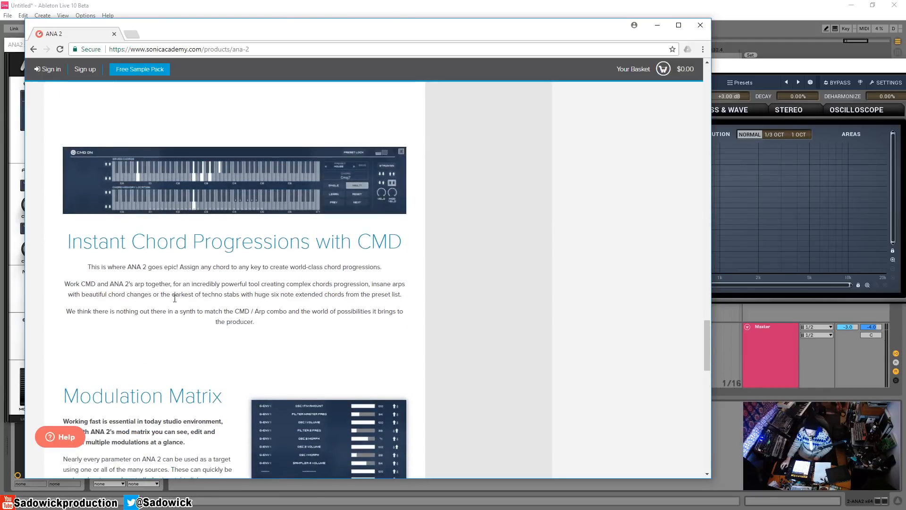
scroll(174, 298, "down", 3)
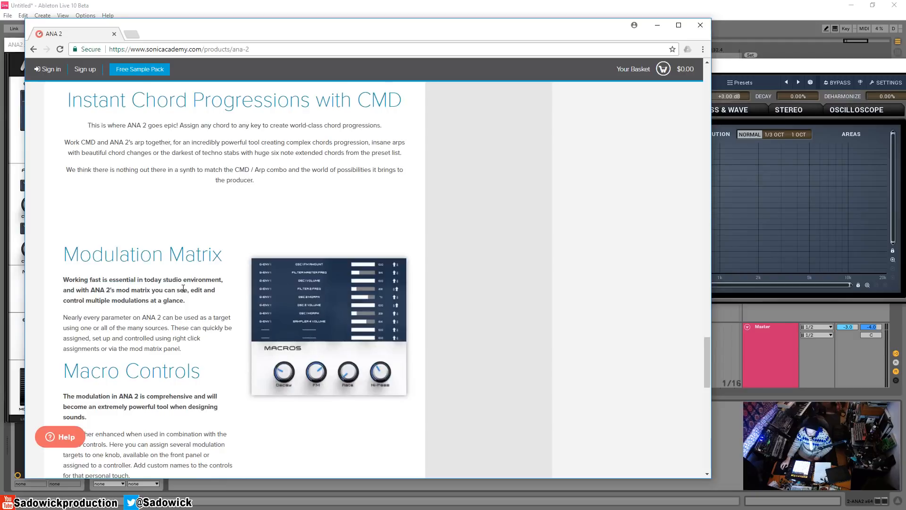
Read the product page sections on the modulation matrix, macro controls, included presets and filters
scroll(197, 334, "down", 3)
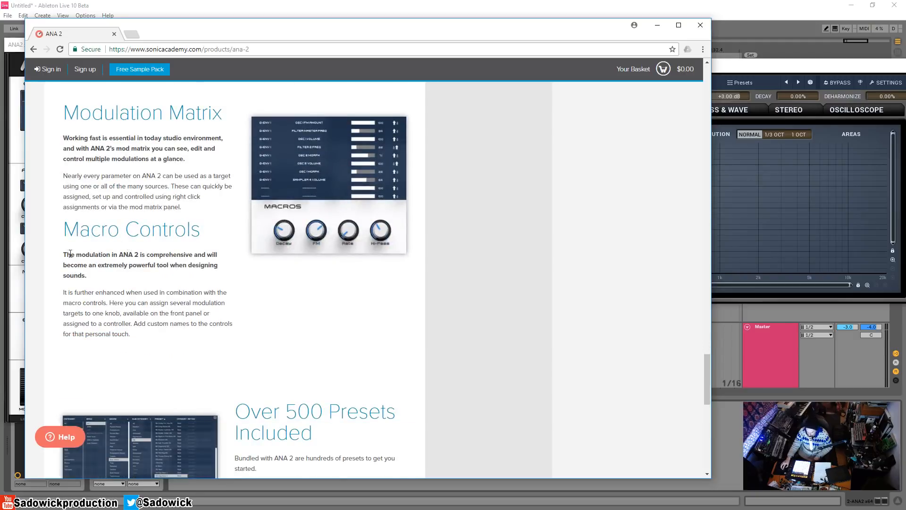
scroll(75, 257, "down", 1)
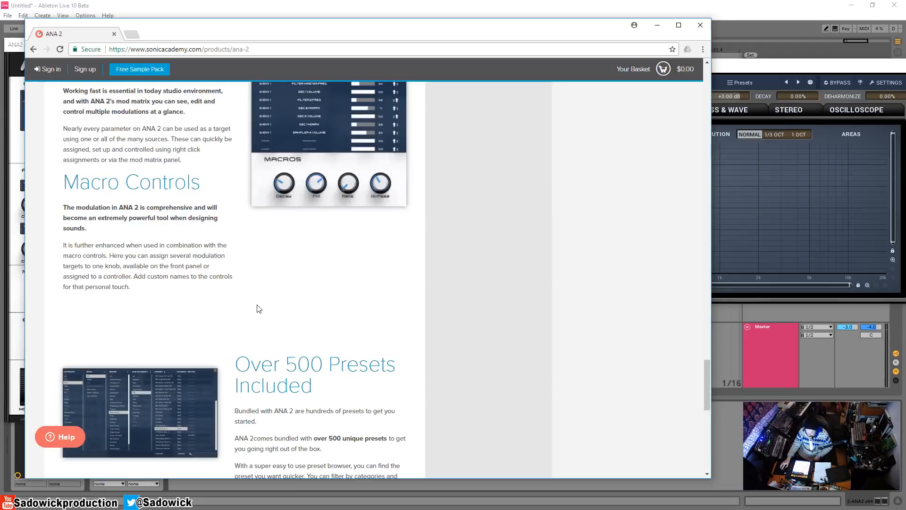
scroll(259, 308, "down", 3)
scroll(256, 330, "up", 2)
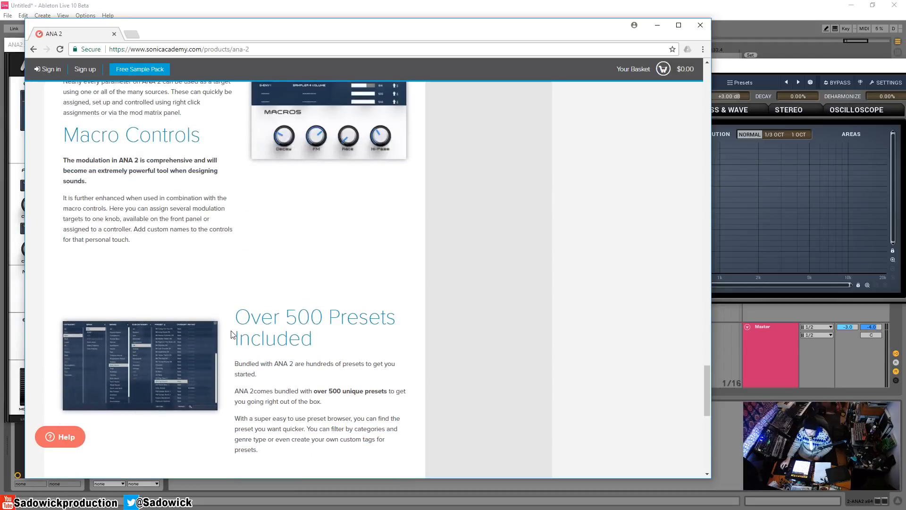
scroll(283, 359, "down", 1)
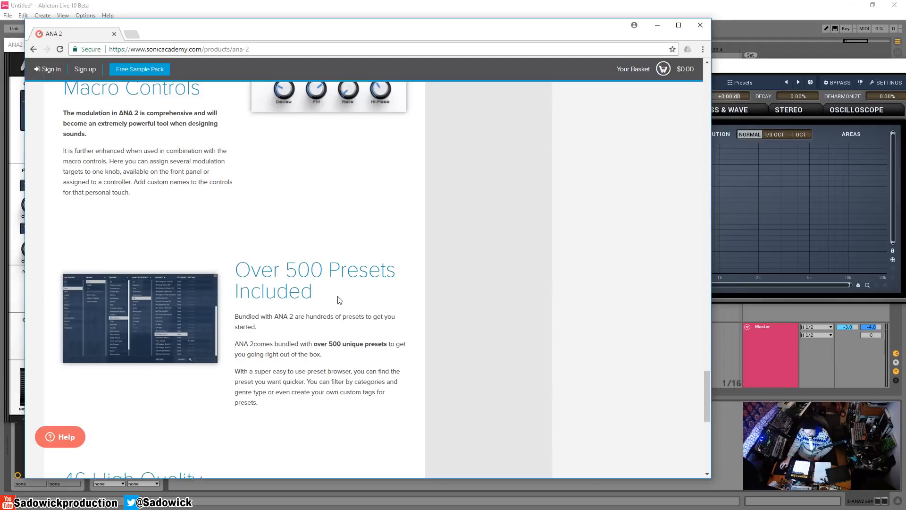
scroll(330, 294, "down", 3)
scroll(321, 283, "down", 3)
triple_click(125, 212)
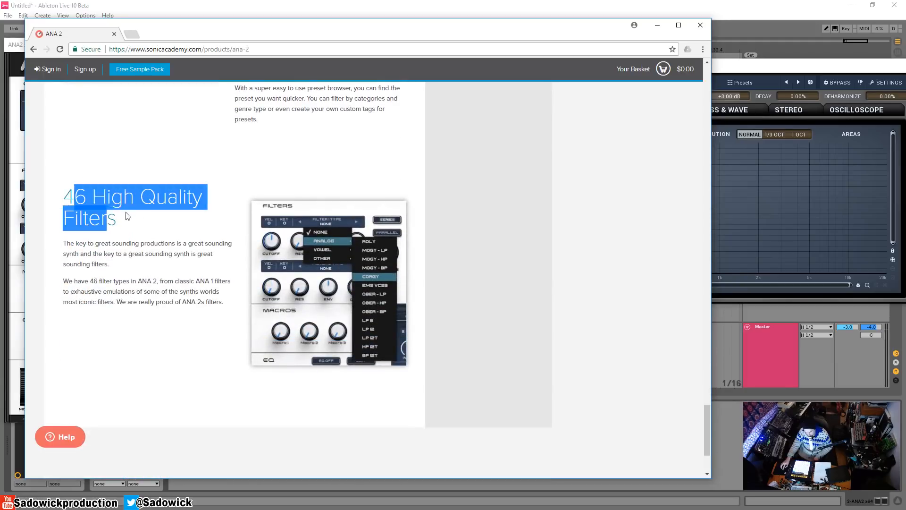
left_click(160, 241)
scroll(151, 250, "down", 3)
scroll(159, 254, "up", 5)
Mark the voice count, preset name, level meter, volume knob and Init in ANA2's header with the pink pen
left_click_drag(99, 36, 0, 36)
left_click_drag(235, 48, 240, 48)
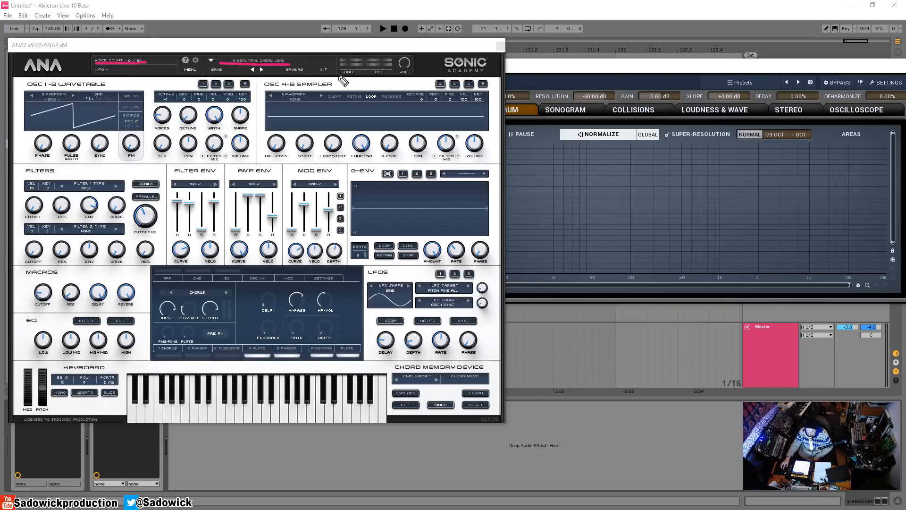
left_click_drag(338, 74, 409, 70)
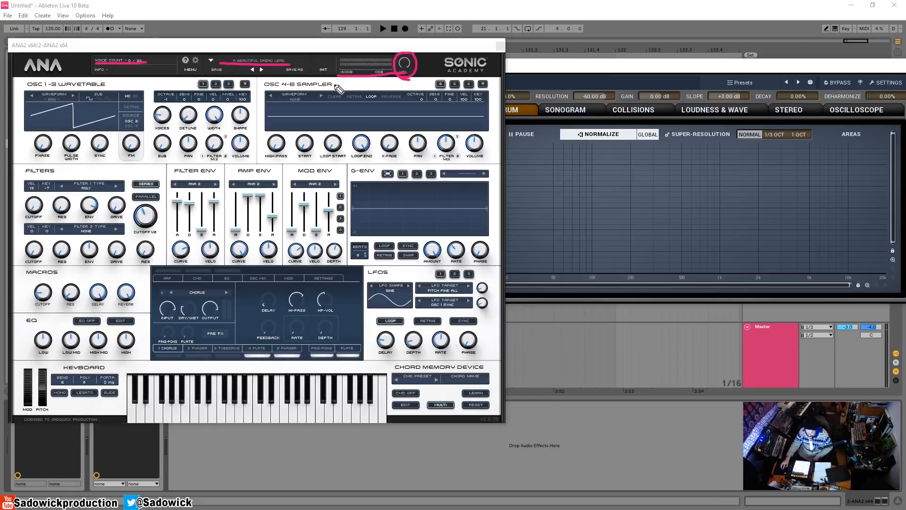
left_click_drag(326, 74, 335, 75)
Outline the OSC 1-3 Wavetable and OSC 4-6 Sampler sections in pink, and erase all annotations
mouse_move(19, 81)
left_mouse_down()
mouse_move(21, 166)
mouse_move(184, 166)
mouse_move(257, 149)
mouse_move(256, 79)
mouse_move(7, 74)
left_mouse_up()
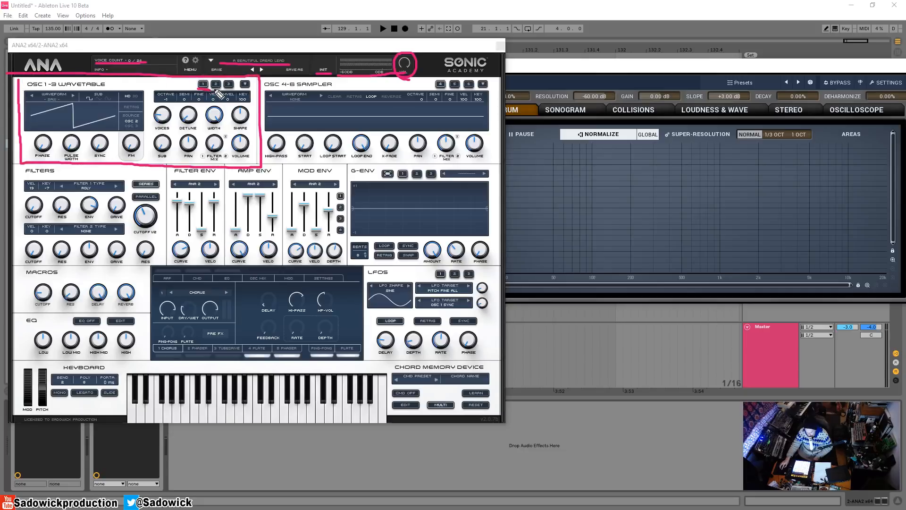
left_click_drag(219, 92, 235, 90)
mouse_move(265, 81)
left_mouse_down()
mouse_move(501, 83)
mouse_move(501, 175)
mouse_move(260, 167)
left_mouse_up()
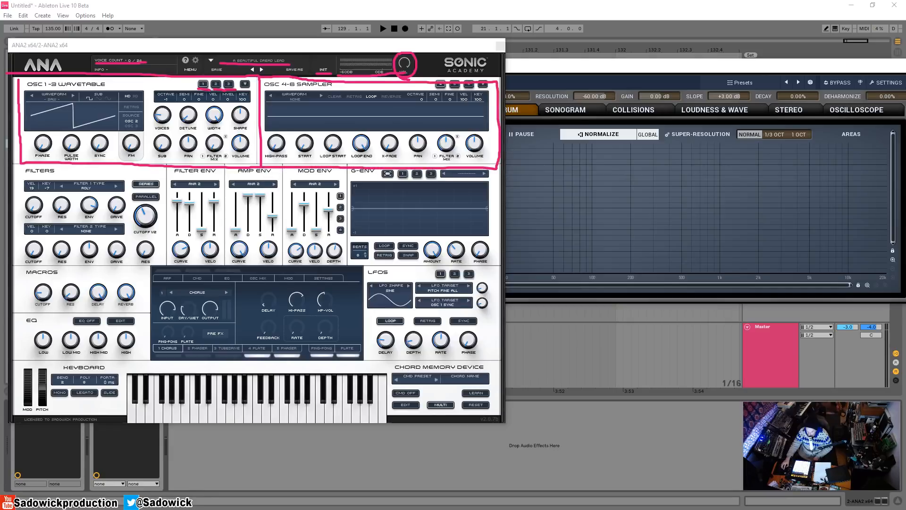
key("ctrl+shift+7")
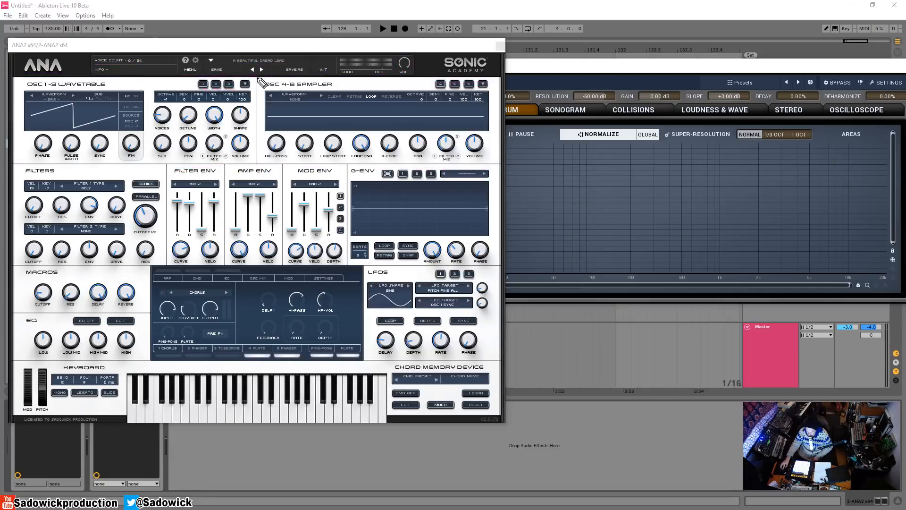
Outline the OSC 4-6 Sampler section in pink, and underline its oscillator selectors and the OSC Mix label
mouse_move(256, 77)
left_mouse_down()
mouse_move(269, 170)
mouse_move(493, 159)
mouse_move(492, 75)
mouse_move(270, 77)
left_mouse_up()
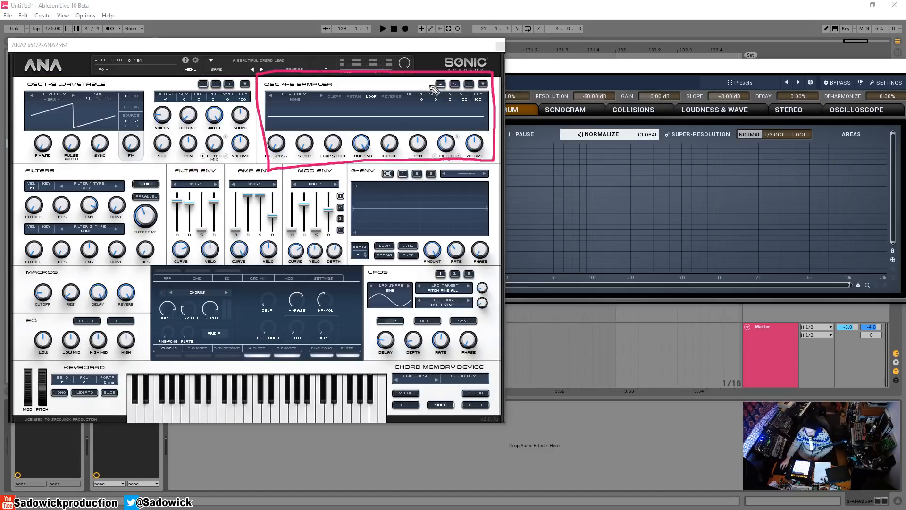
left_click_drag(434, 87, 469, 92)
left_click_drag(246, 281, 272, 282)
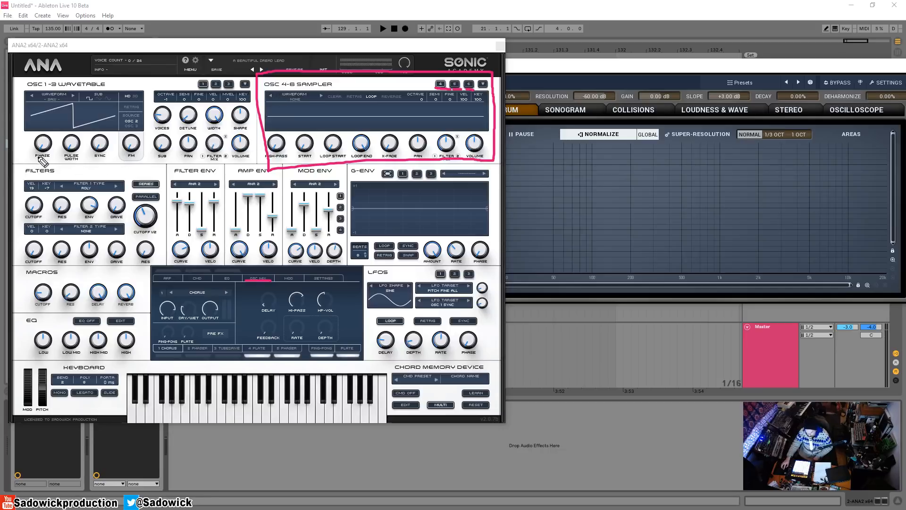
Outline the Filters section in pink, mark its two filter rows and shared Cutoff 1/2 and Res controls, and erase the annotations
key("ctrl+shift+7")
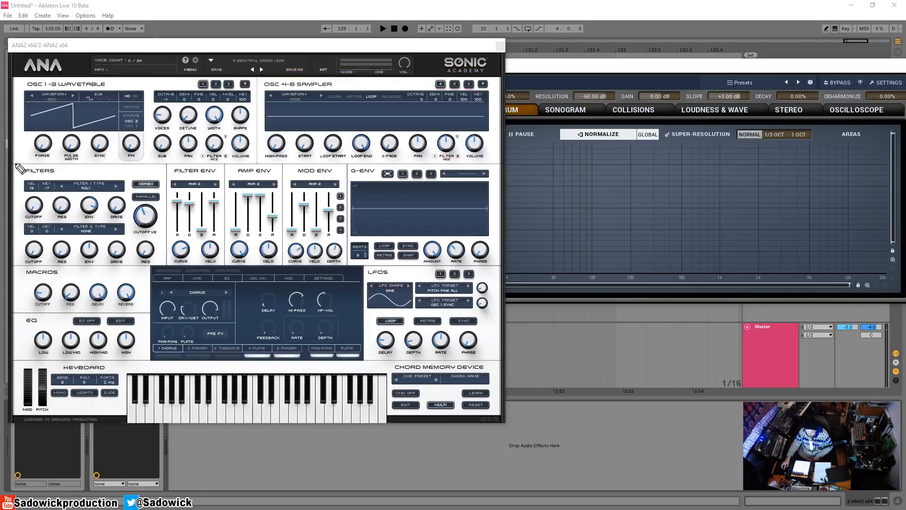
mouse_move(16, 168)
left_mouse_down()
mouse_move(21, 272)
mouse_move(168, 274)
mouse_move(170, 193)
left_mouse_up()
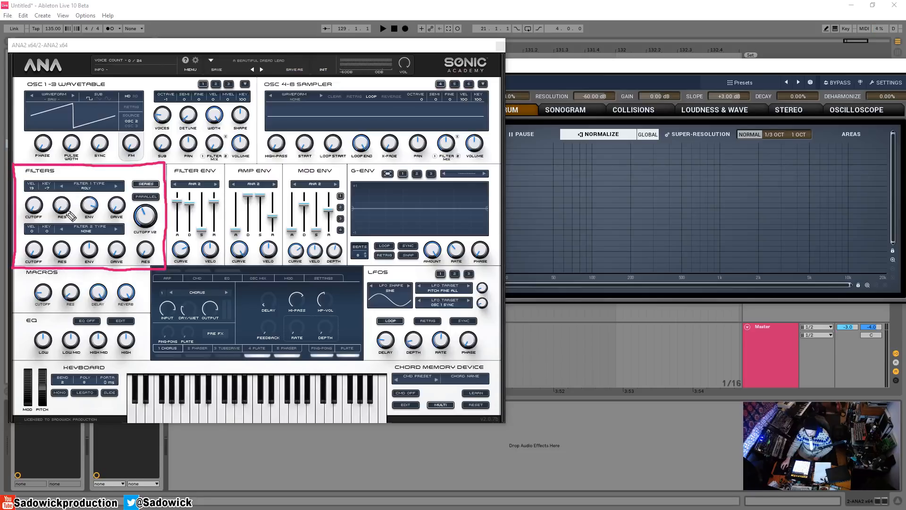
mouse_move(20, 176)
left_mouse_down()
mouse_move(30, 218)
mouse_move(29, 176)
left_mouse_up()
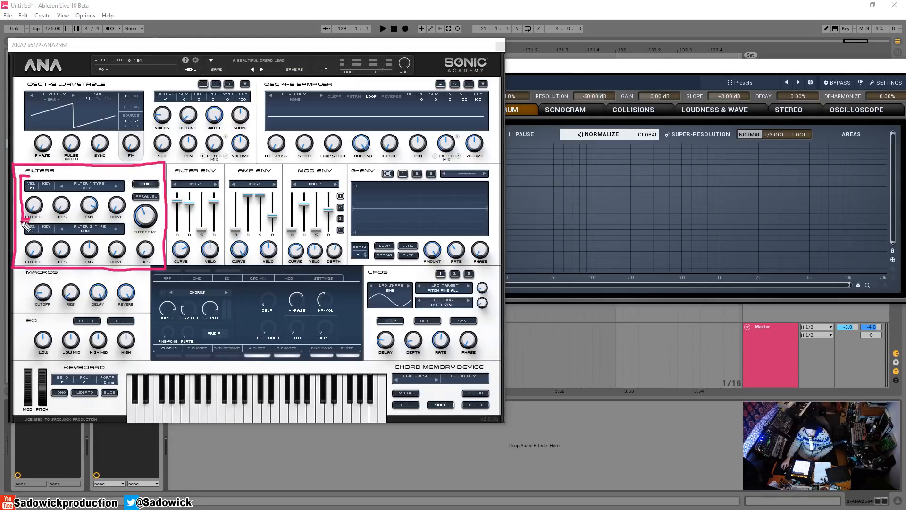
mouse_move(22, 221)
left_mouse_down()
mouse_move(20, 255)
mouse_move(38, 257)
left_mouse_up()
left_click_drag(127, 167, 128, 267)
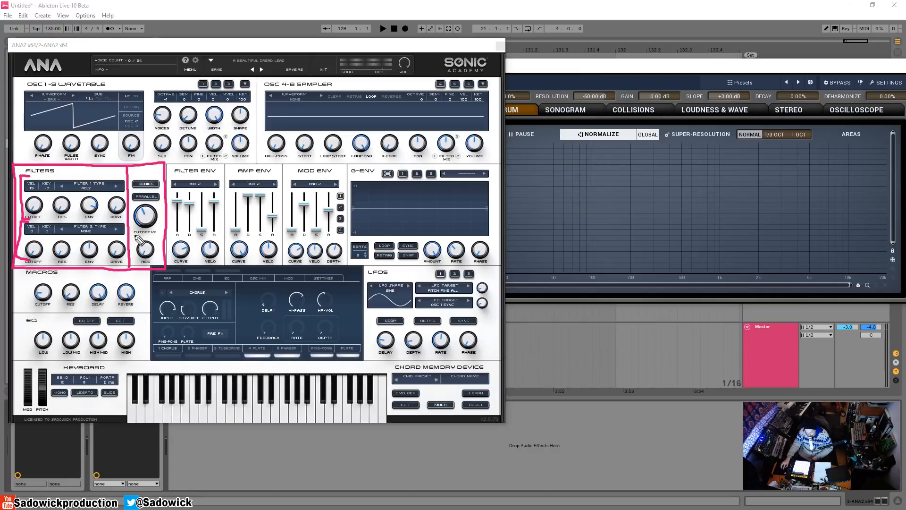
left_click_drag(134, 234, 160, 233)
left_click_drag(138, 262, 152, 261)
key("ctrl+shift+7")
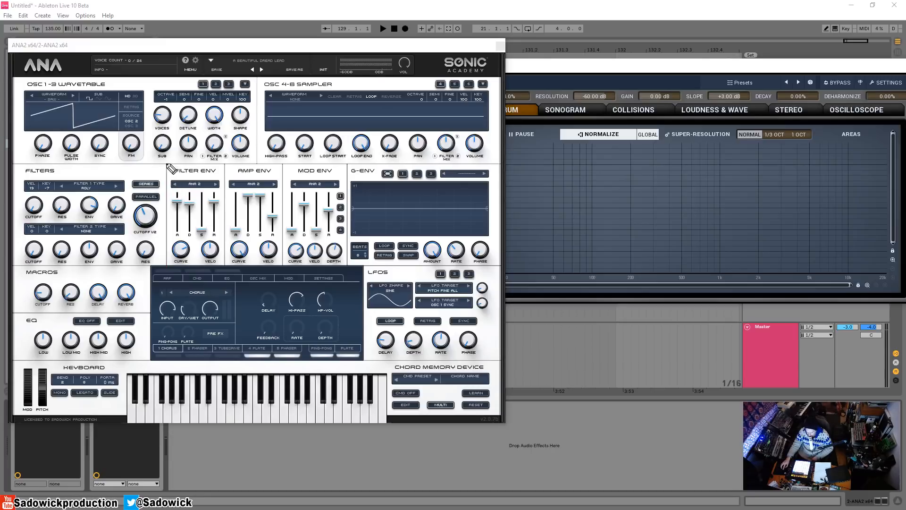
Outline the Filter Env section and the Amp Env section in pink one after the other, erasing each outline
mouse_move(166, 165)
left_mouse_down()
mouse_move(231, 168)
mouse_move(230, 224)
mouse_move(175, 266)
mouse_move(164, 166)
left_mouse_up()
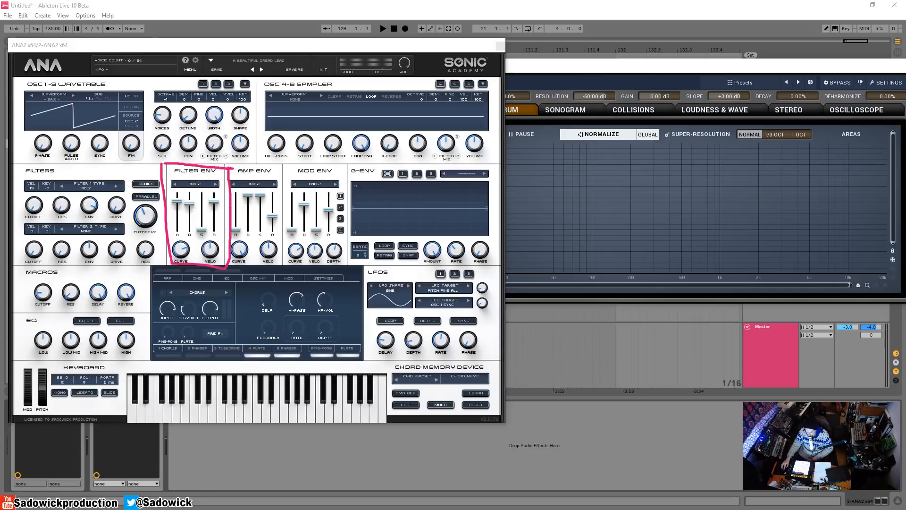
key("ctrl+shift+6")
mouse_move(226, 164)
left_mouse_down()
mouse_move(226, 267)
mouse_move(283, 268)
mouse_move(284, 169)
mouse_move(227, 168)
left_mouse_up()
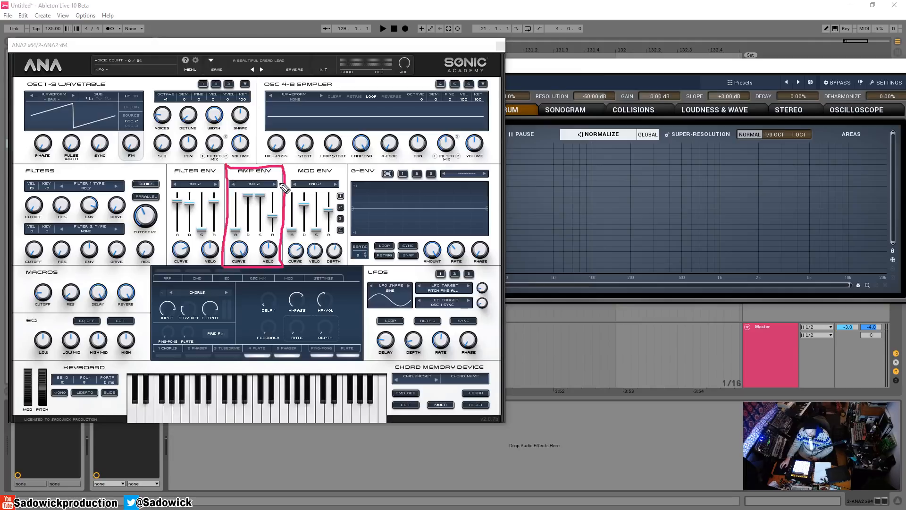
key("ctrl+z")
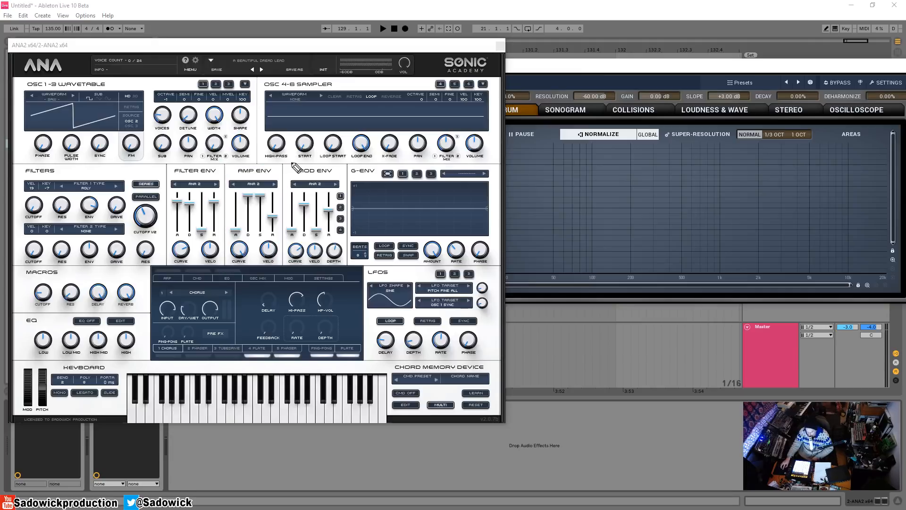
Outline the Mod Env section in pink, box the Mod label in the central display, and erase the annotations
mouse_move(285, 163)
left_mouse_down()
mouse_move(349, 164)
mouse_move(355, 272)
mouse_move(295, 273)
mouse_move(286, 258)
left_mouse_up()
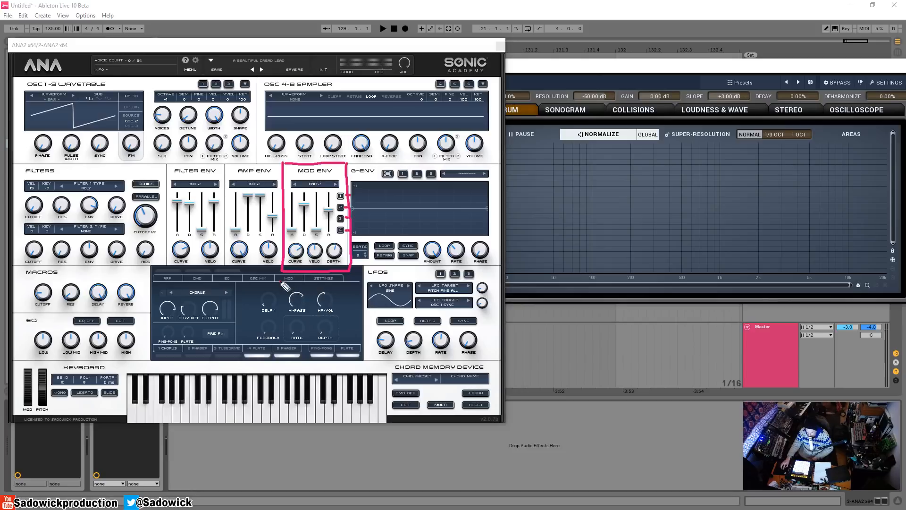
mouse_move(281, 283)
left_mouse_down()
mouse_move(298, 285)
mouse_move(288, 277)
left_mouse_up()
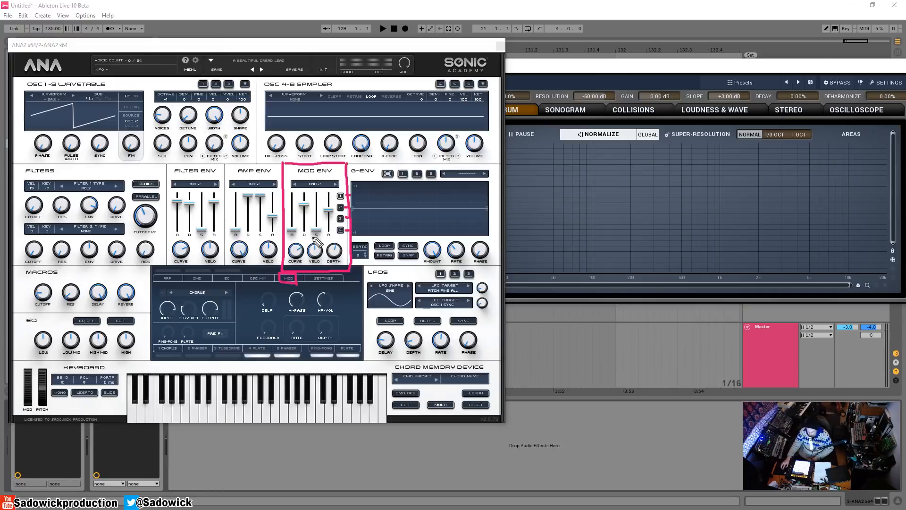
key("ctrl+shift+7")
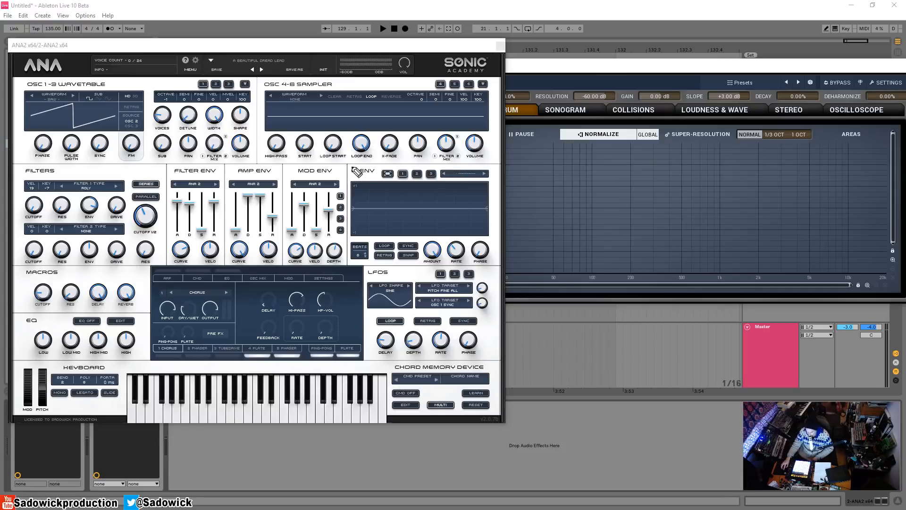
Outline the G-Env section, sketch a two-dip curve in its graph, mark its expand icon and 1-3 selectors, and erase everything
mouse_move(347, 165)
left_mouse_down()
mouse_move(347, 267)
mouse_move(499, 268)
mouse_move(495, 163)
mouse_move(348, 164)
left_mouse_up()
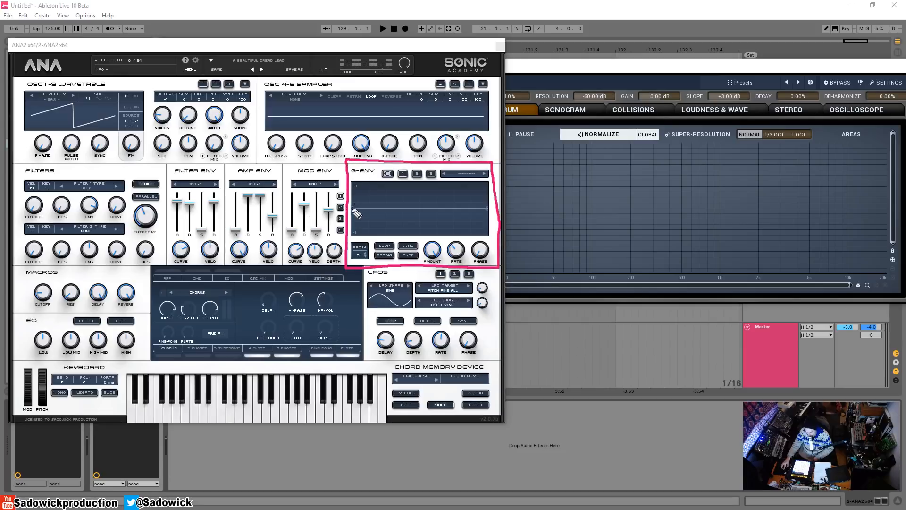
mouse_move(355, 211)
left_mouse_down()
mouse_move(380, 232)
mouse_move(423, 210)
mouse_move(449, 227)
mouse_move(486, 209)
left_mouse_up()
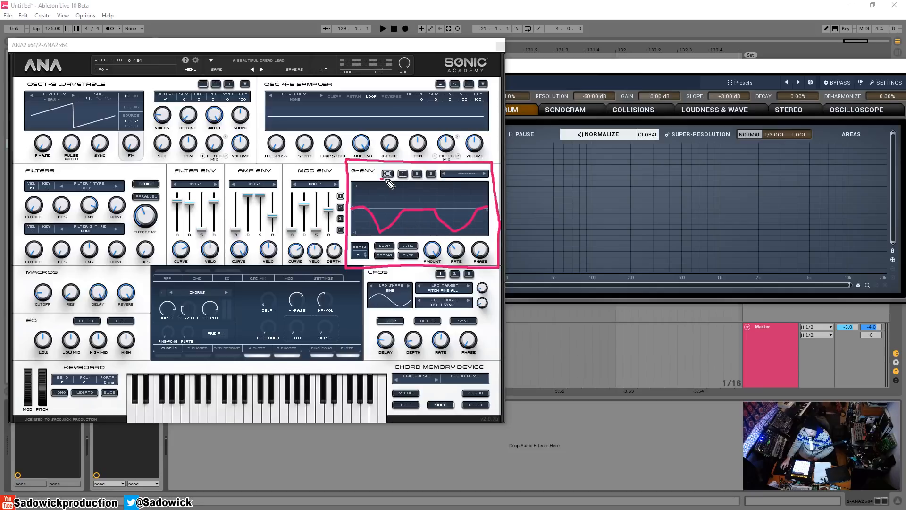
mouse_move(395, 180)
left_mouse_down()
mouse_move(397, 166)
mouse_move(377, 170)
left_mouse_up()
left_click_drag(399, 178, 423, 179)
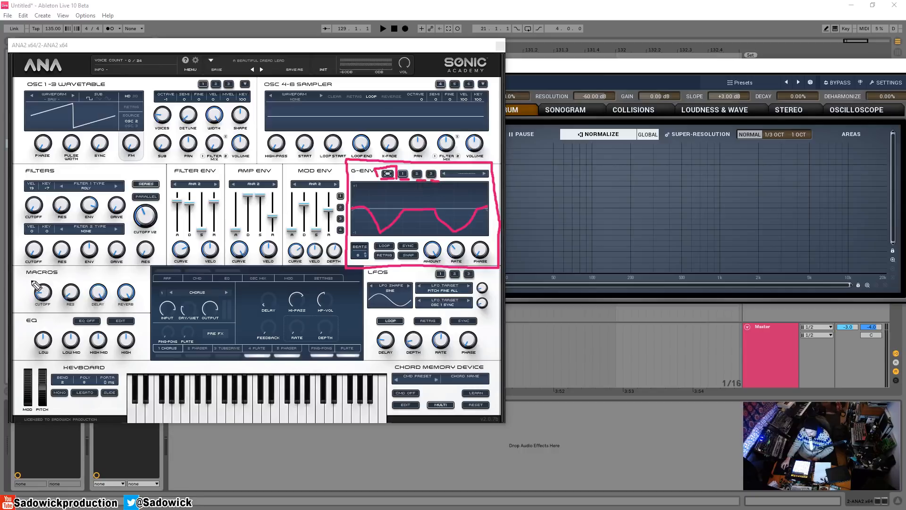
key("ctrl+shift+6")
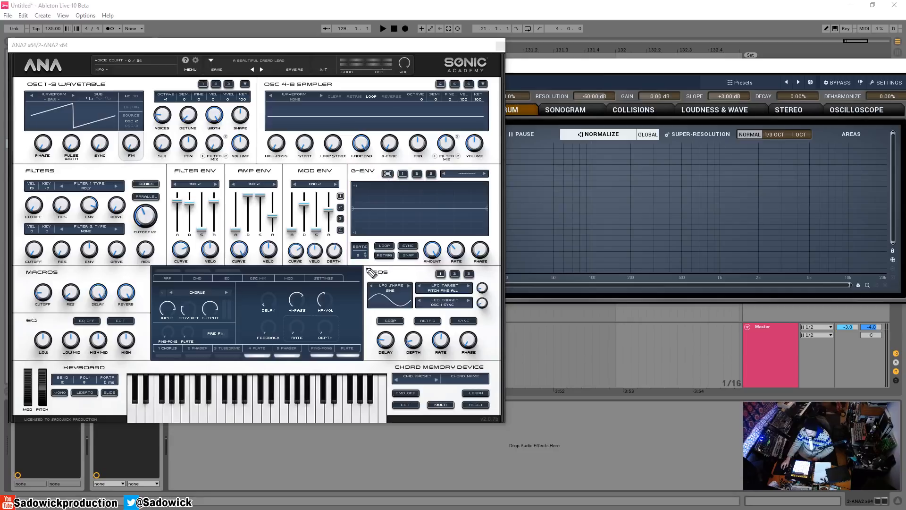
Outline the LFOs section in pink, underline the G-Env title and circle its Loop option, and clear the annotations
mouse_move(365, 267)
left_mouse_down()
mouse_move(365, 357)
mouse_move(500, 362)
mouse_move(499, 281)
mouse_move(474, 266)
mouse_move(366, 267)
left_mouse_up()
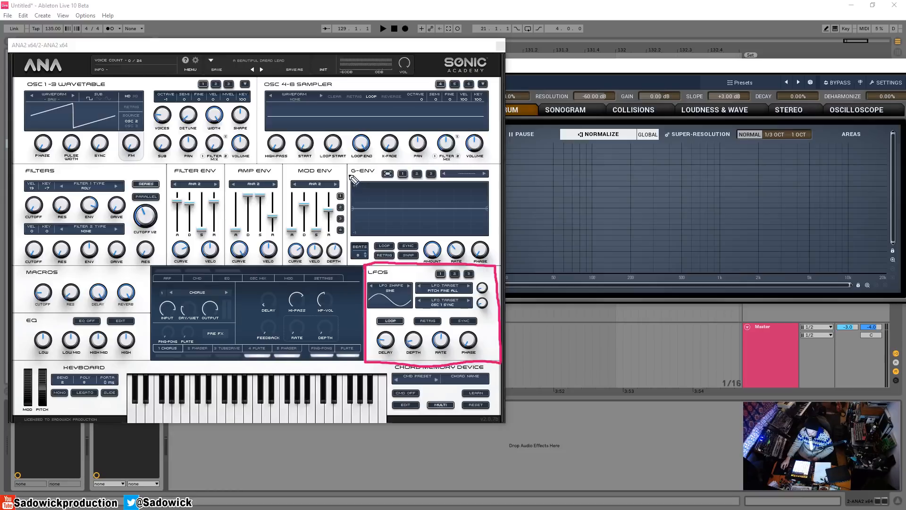
left_click_drag(349, 174, 375, 174)
mouse_move(383, 240)
left_mouse_down()
mouse_move(371, 251)
mouse_move(391, 257)
mouse_move(396, 240)
mouse_move(377, 239)
left_mouse_up()
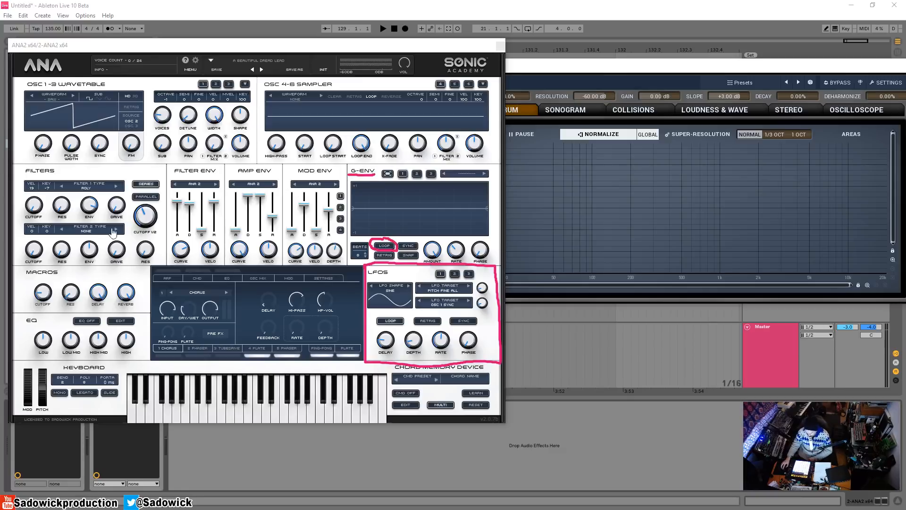
key("Escape")
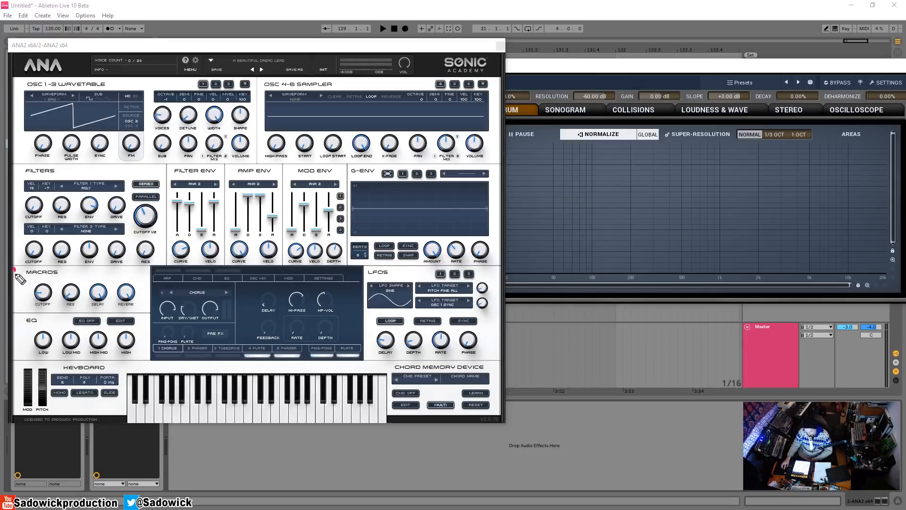
Outline the Macros section, draw arrows from its four knobs to Cutoff 1/2, Res, the ping-pong delay and the plate reverb, and erase them
mouse_move(16, 274)
left_mouse_down()
mouse_move(12, 314)
mouse_move(147, 315)
mouse_move(149, 271)
mouse_move(17, 267)
mouse_move(15, 276)
left_mouse_up()
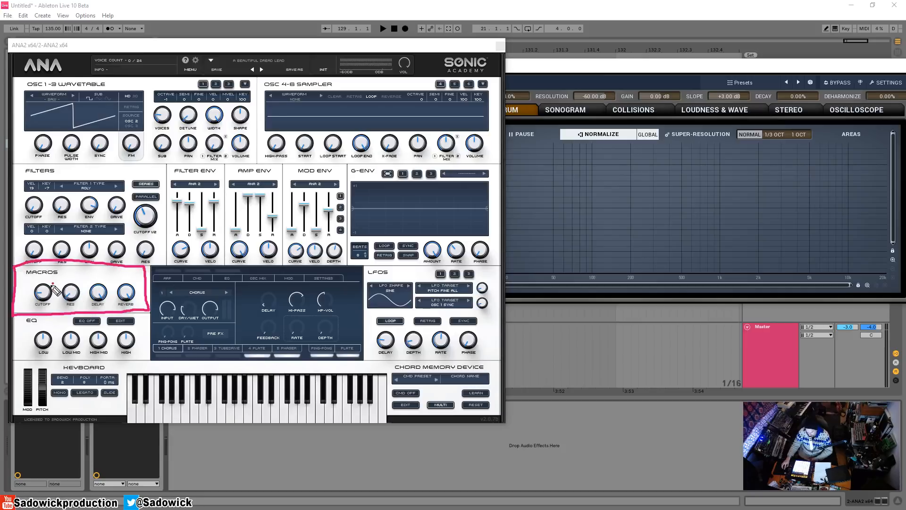
mouse_move(53, 285)
left_mouse_down()
mouse_move(111, 254)
mouse_move(135, 228)
left_mouse_up()
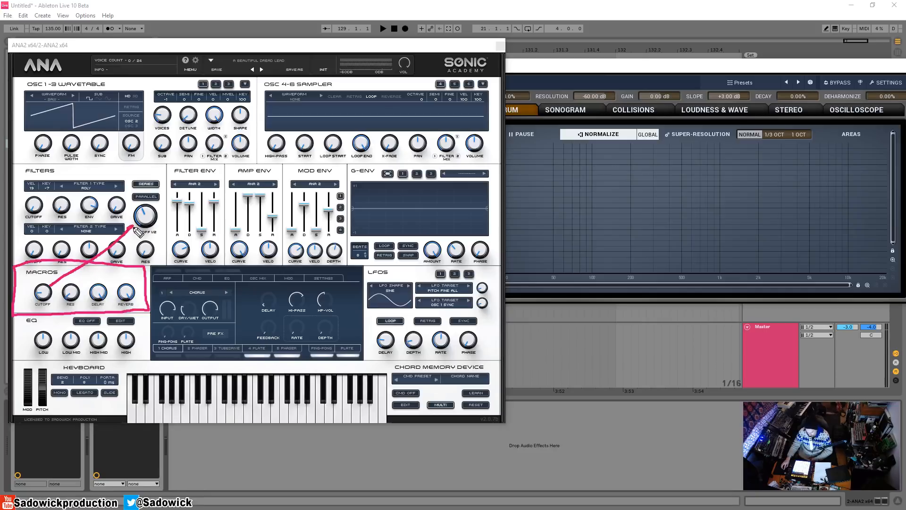
left_click_drag(78, 285, 144, 262)
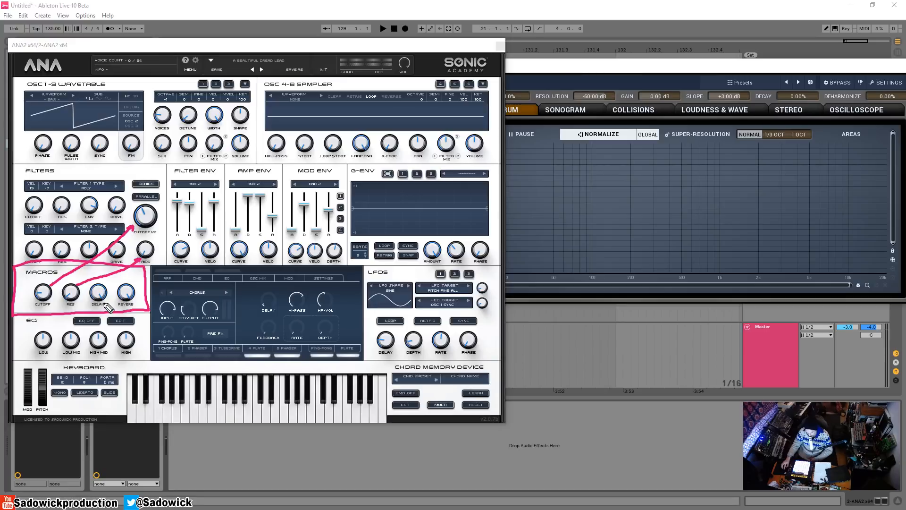
left_click_drag(108, 304, 302, 338)
mouse_move(138, 299)
left_mouse_down()
mouse_move(321, 325)
mouse_move(353, 342)
left_mouse_up()
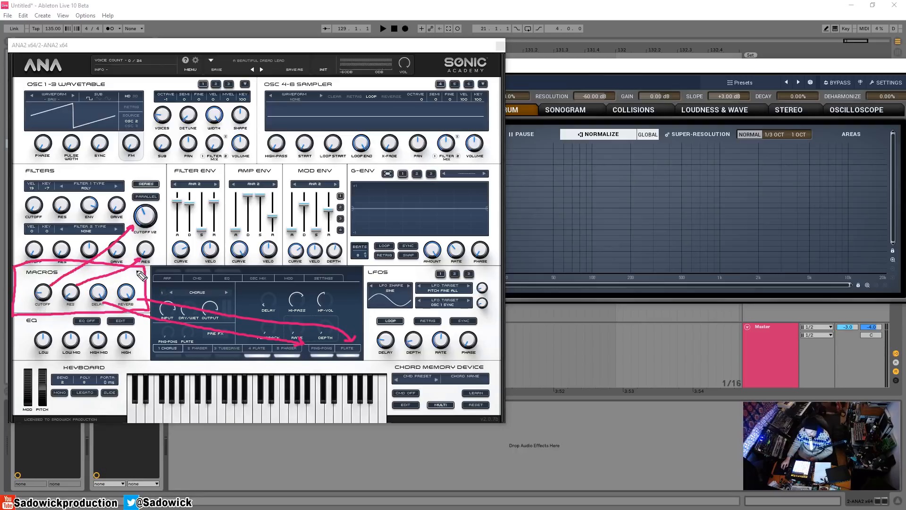
key("ctrl+shift+7")
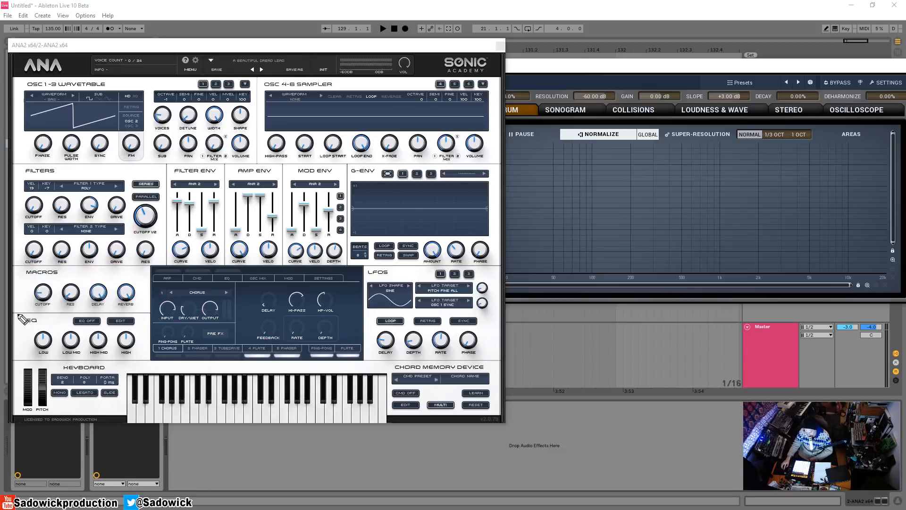
Outline the EQ section in pink, erase it, and outline the Keyboard section with the mod and pitch wheels
mouse_move(18, 313)
left_mouse_down()
mouse_move(150, 312)
mouse_move(150, 355)
mouse_move(16, 359)
mouse_move(17, 319)
left_mouse_up()
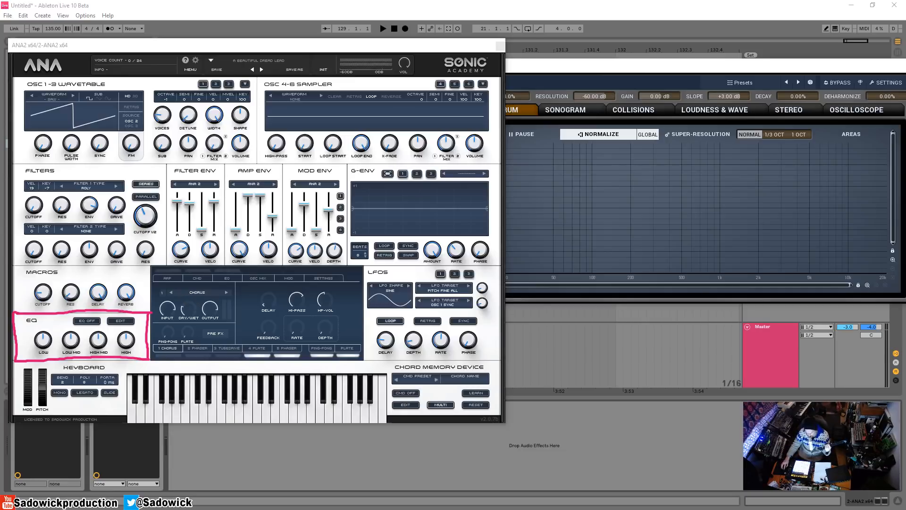
key("ctrl+shift+7")
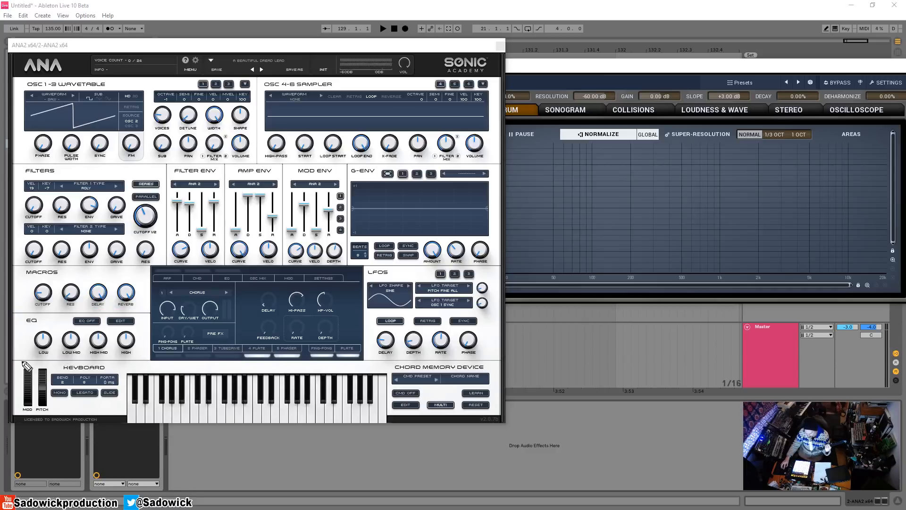
mouse_move(16, 361)
left_mouse_down()
mouse_move(125, 362)
mouse_move(127, 415)
mouse_move(19, 415)
mouse_move(24, 360)
left_mouse_up()
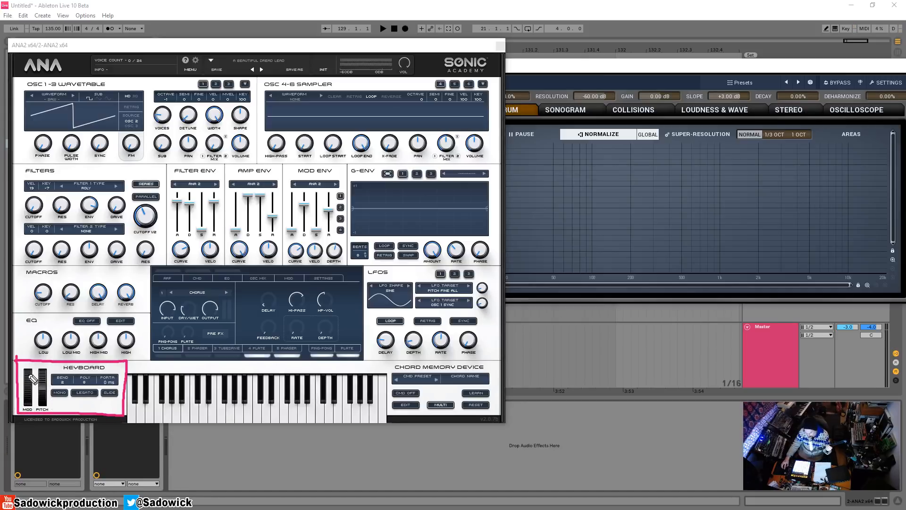
Circle the Cutoff macro, draw arrows from the mod wheel to the Cutoff 1/2 knob and the LFO Rate knob, and clear the annotations
mouse_move(52, 313)
left_mouse_down()
mouse_move(38, 279)
mouse_move(51, 313)
left_mouse_up()
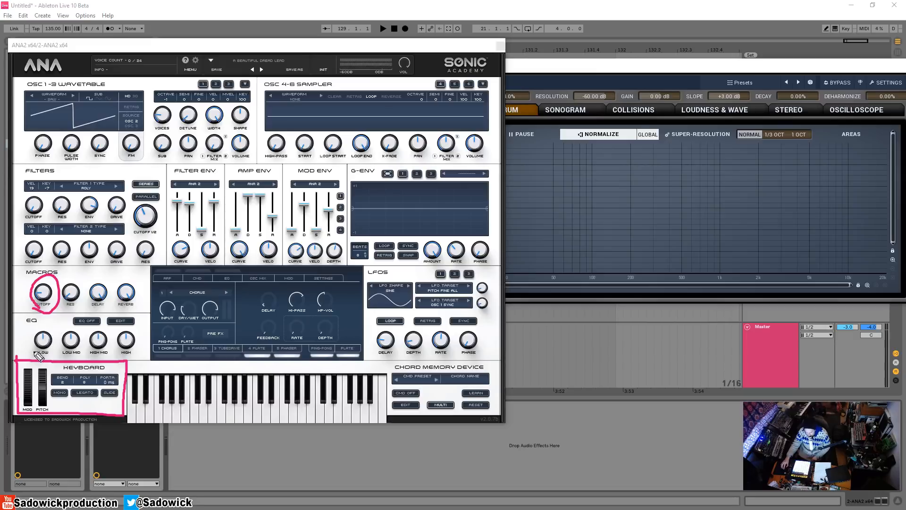
left_click_drag(36, 375, 155, 231)
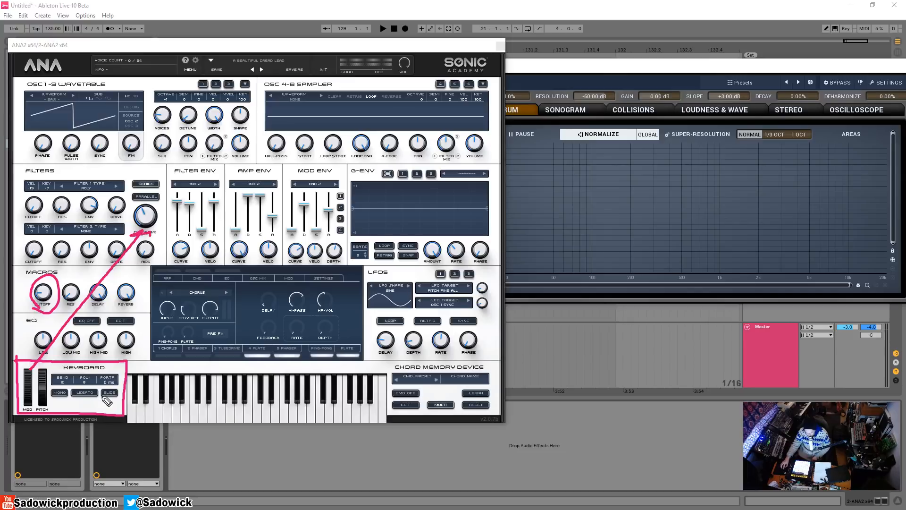
mouse_move(35, 381)
left_mouse_down()
mouse_move(401, 351)
mouse_move(432, 338)
mouse_move(428, 351)
left_mouse_up()
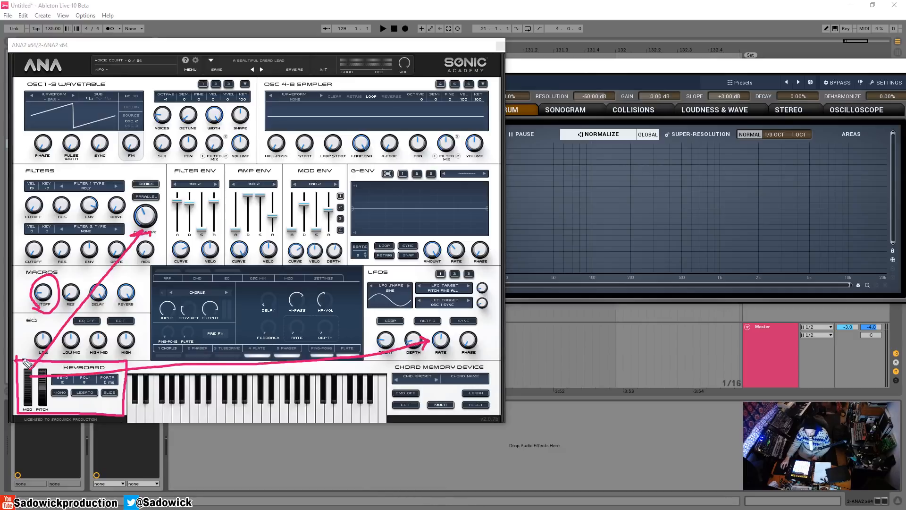
key("Escape")
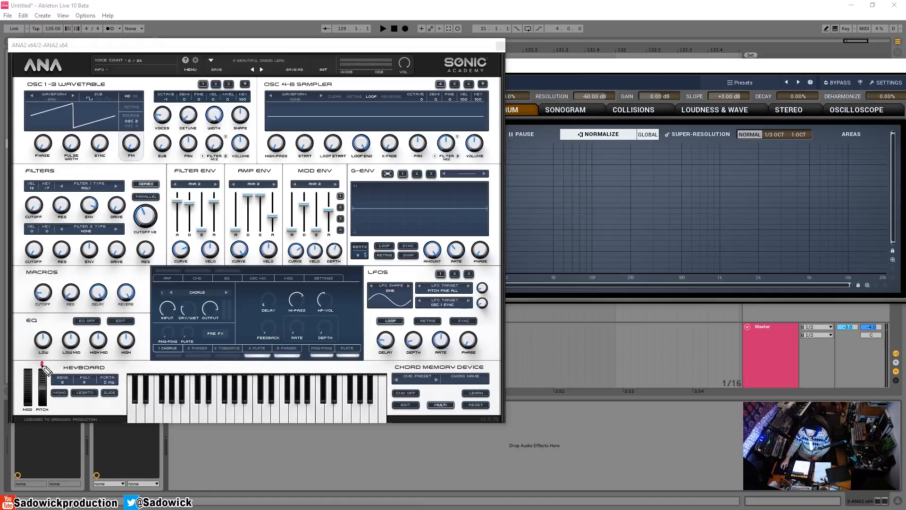
Outline the pitch wheel and circle the Bend setting in the Keyboard section, and erase both marks
mouse_move(43, 365)
left_mouse_down()
mouse_move(48, 409)
mouse_move(45, 363)
left_mouse_up()
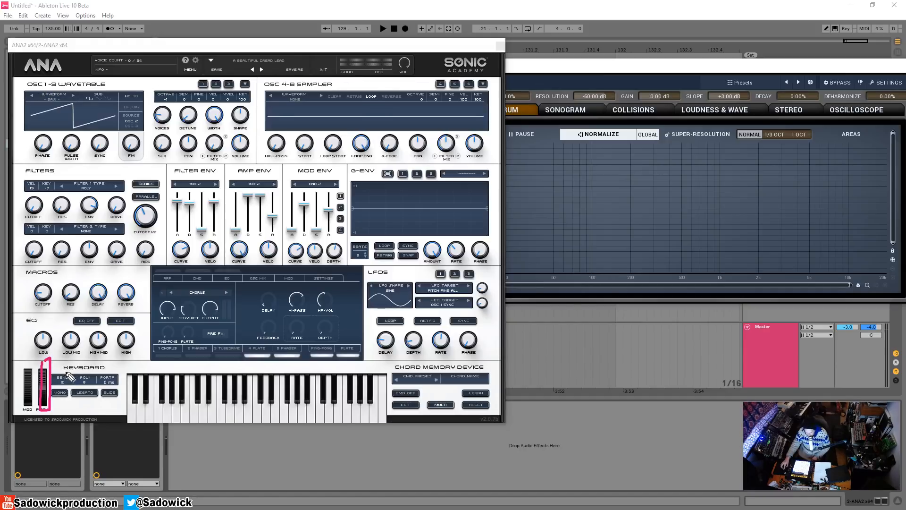
mouse_move(68, 375)
left_mouse_down()
mouse_move(54, 387)
mouse_move(78, 394)
mouse_move(74, 386)
left_mouse_up()
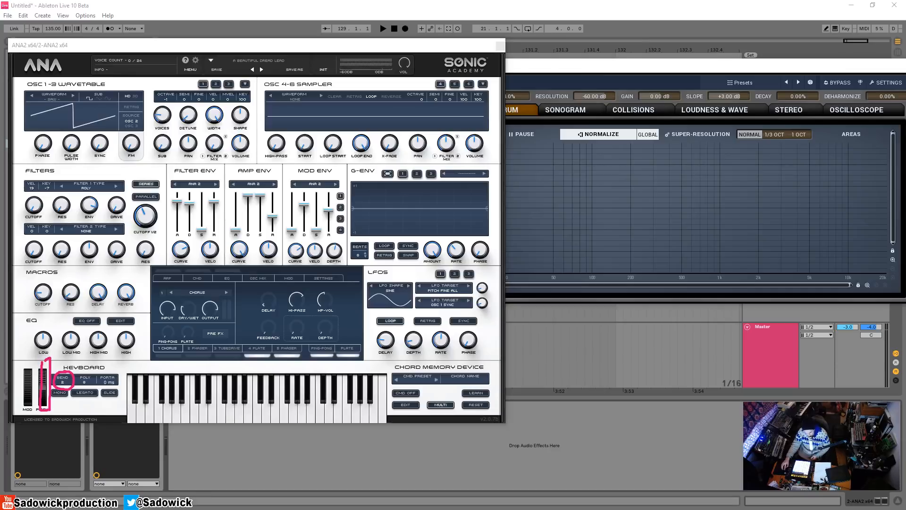
key("ctrl+shift+7")
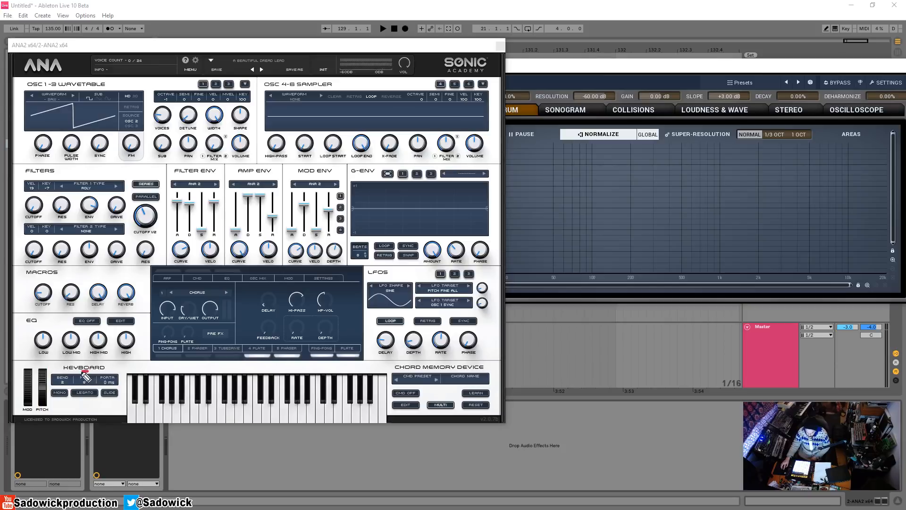
Circle the Poly setting in the Keyboard section, erase the mark, and circle the Mono option
mouse_move(85, 372)
left_mouse_down()
mouse_move(77, 380)
mouse_move(86, 388)
mouse_move(97, 379)
left_mouse_up()
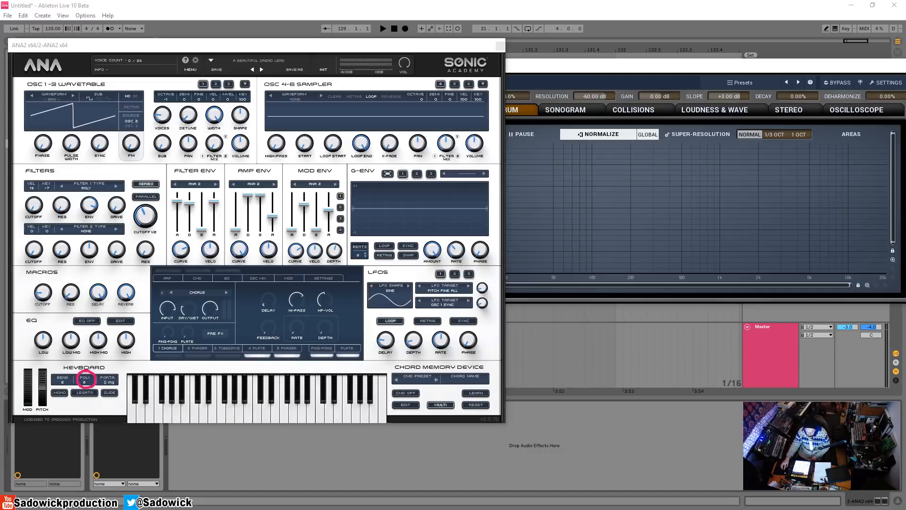
key("ctrl+z")
mouse_move(63, 386)
left_mouse_down()
mouse_move(51, 401)
mouse_move(70, 398)
mouse_move(66, 385)
left_mouse_up()
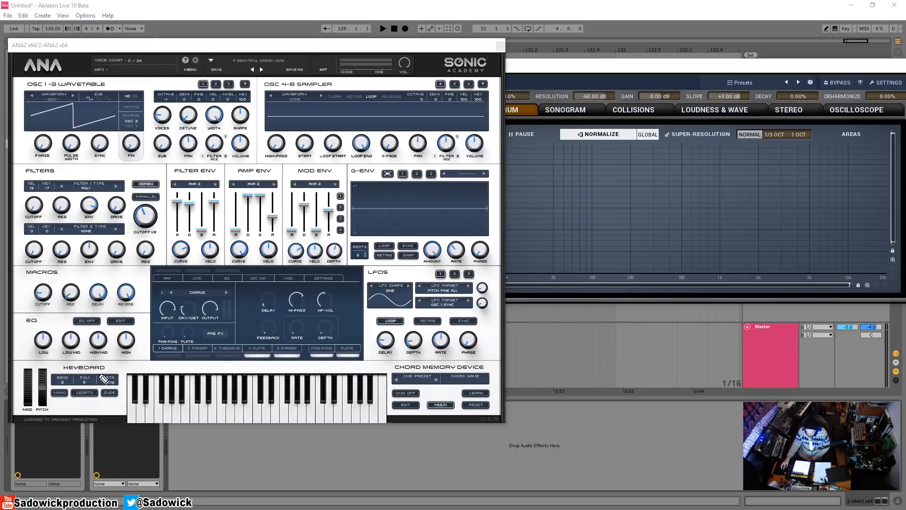
Mark the Porta setting and underline the Mono, Legato and Slide options in the Keyboard section in pink, and erase the marks
mouse_move(108, 373)
left_mouse_down()
mouse_move(97, 386)
mouse_move(120, 384)
mouse_move(103, 404)
mouse_move(86, 394)
mouse_move(124, 399)
mouse_move(111, 384)
mouse_move(119, 392)
left_mouse_up()
key("ctrl+shift+7")
left_click_drag(53, 399, 65, 398)
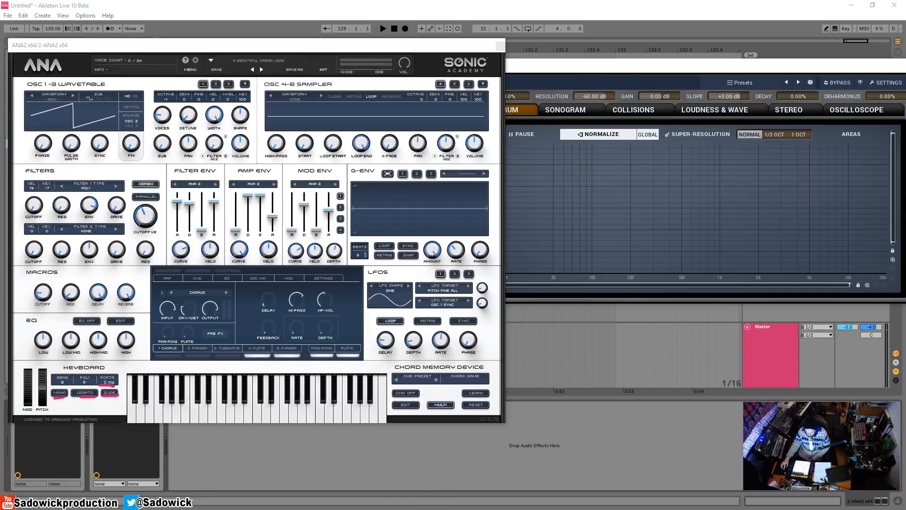
key("ctrl+shift+6")
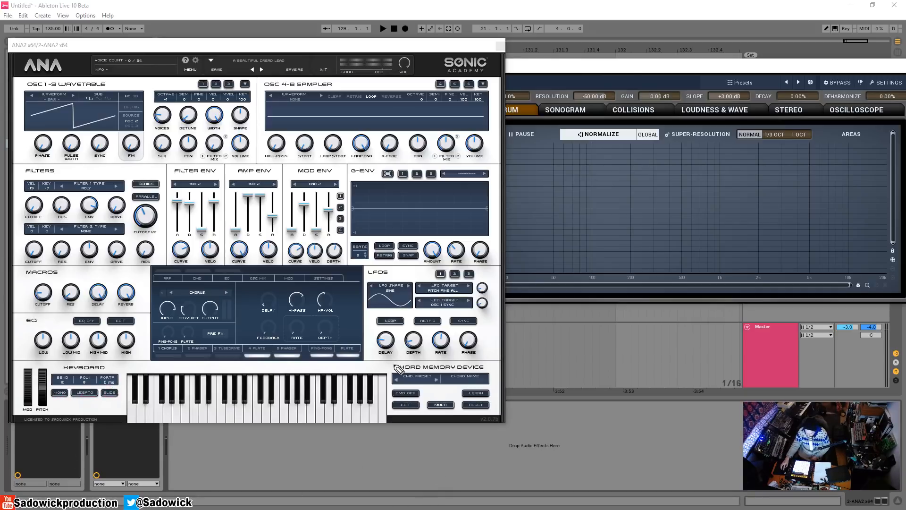
Bracket the Chord Memory Device section in pink and erase the outline
left_click_drag(389, 361, 398, 411)
left_click(490, 363)
mouse_move(492, 364)
left_mouse_down()
mouse_move(500, 396)
mouse_move(490, 411)
left_mouse_up()
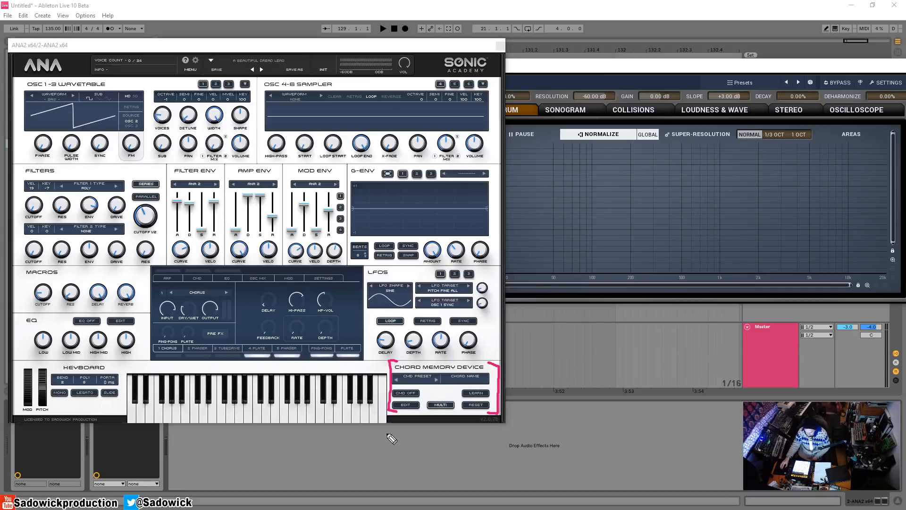
key("ctrl+shift+7")
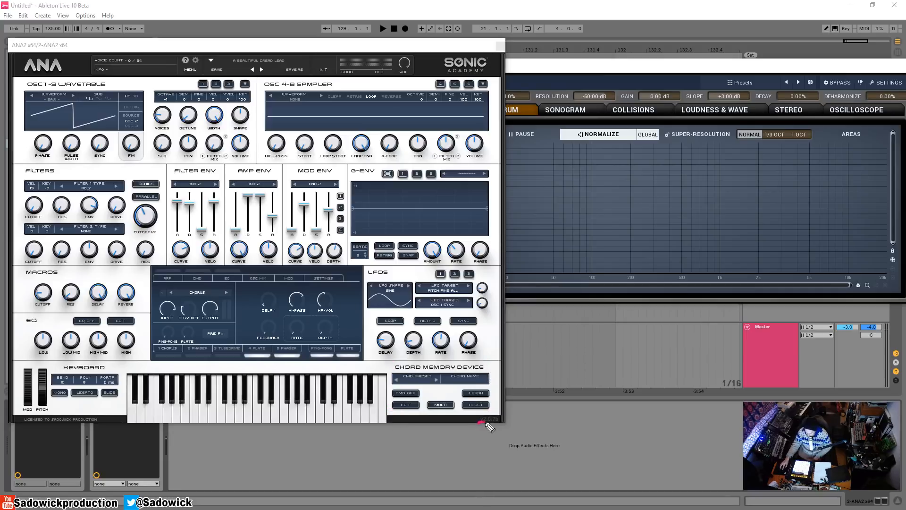
Underline the version number and the licence line along the synth's lower edge, and leave annotation mode
left_click_drag(485, 422, 503, 424)
left_click_drag(27, 423, 99, 423)
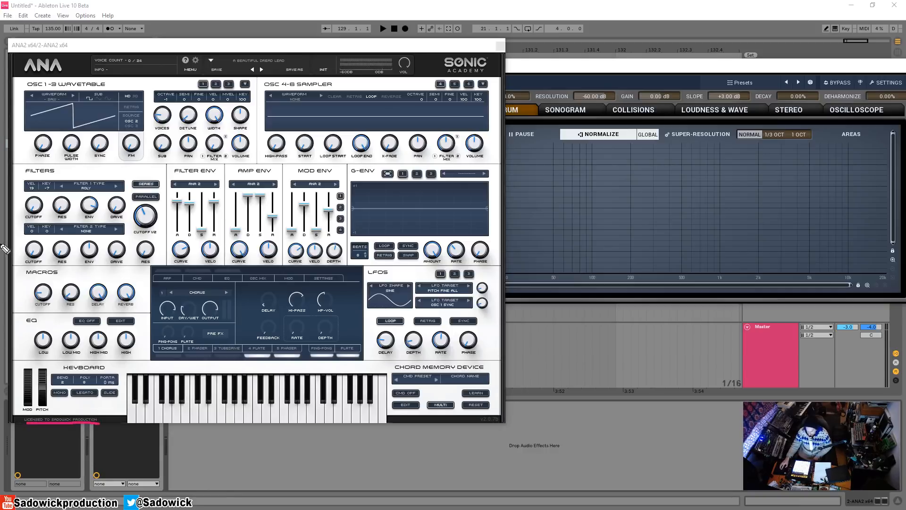
key("Escape")
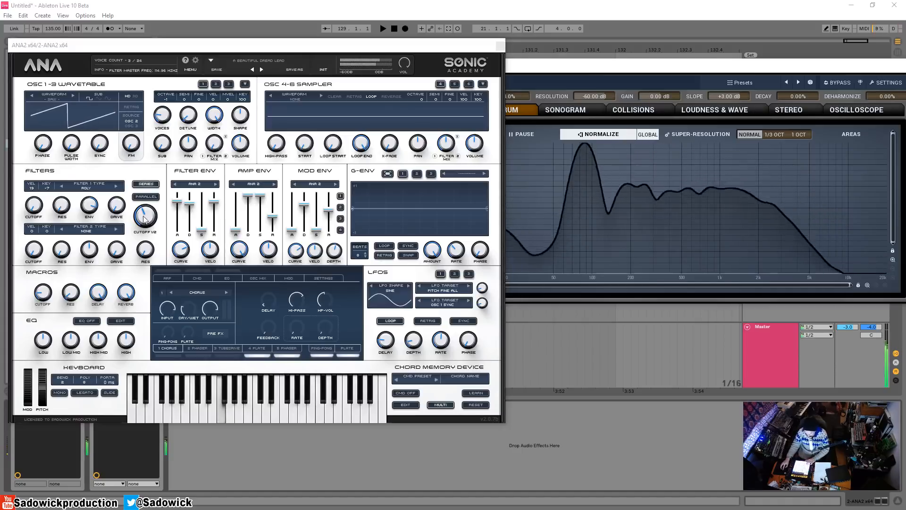
Sweep the Cutoff 1/2 filter knob and the Cutoff macro while notes are playing
left_click_drag(145, 221, 148, 201)
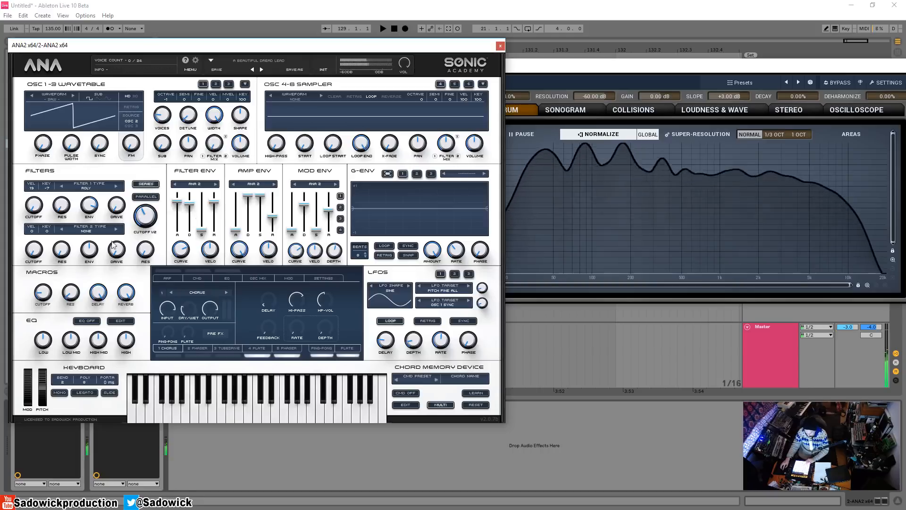
mouse_move(43, 292)
left_mouse_down()
mouse_move(58, 289)
mouse_move(52, 265)
mouse_move(57, 297)
left_mouse_up()
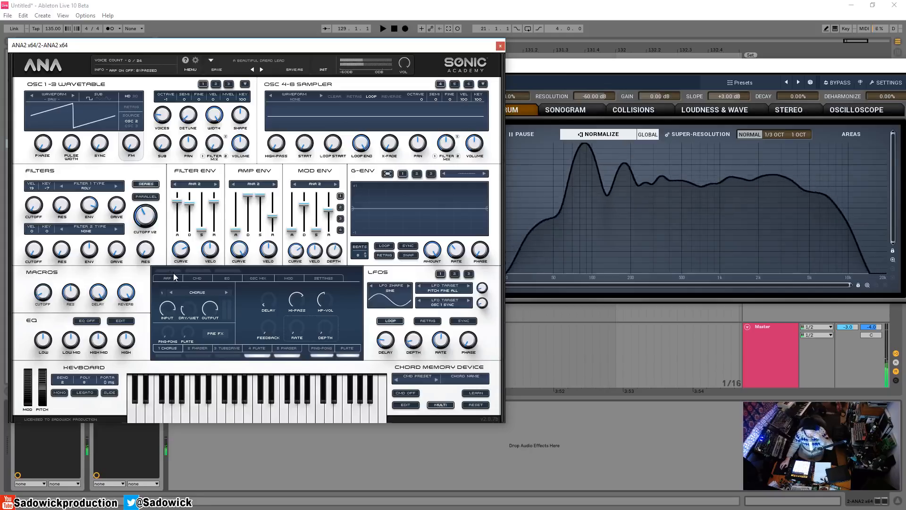
Initialise the ANA 2 patch and switch MMultiAnalyzer to its Oscilloscope view
left_click(324, 71)
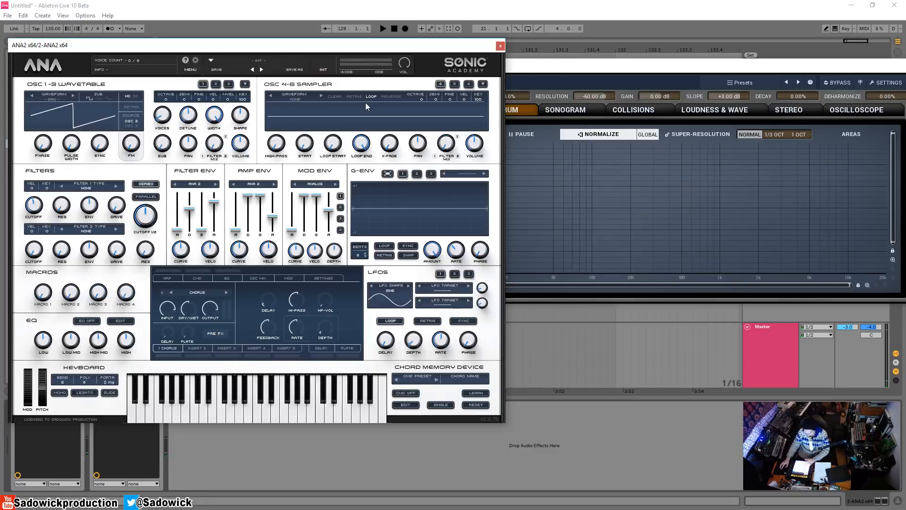
left_click(868, 111)
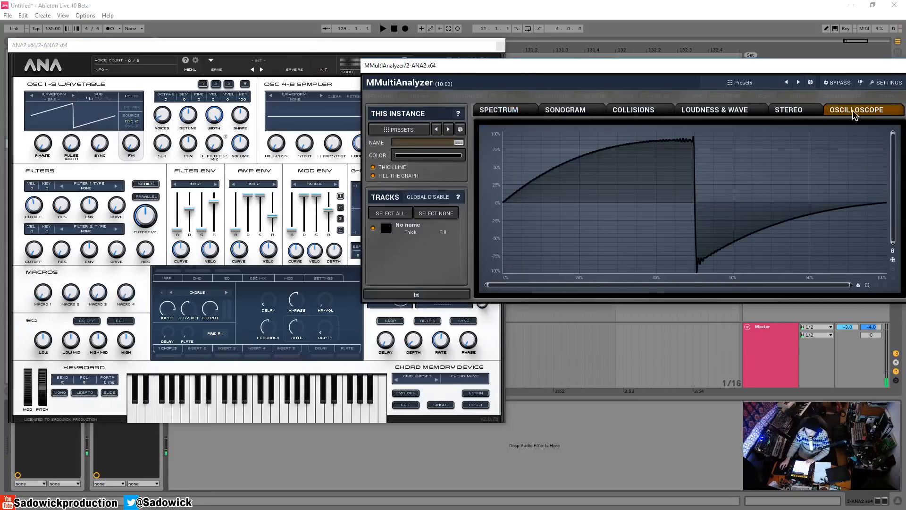
left_click(316, 45)
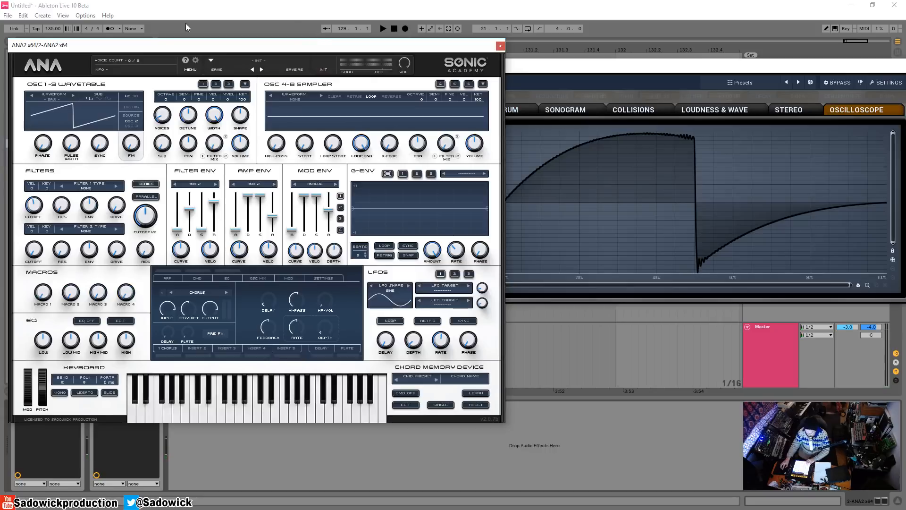
Open oscillator 1's waveform browser and audition the analog Sine and Square waveforms
left_click(54, 100)
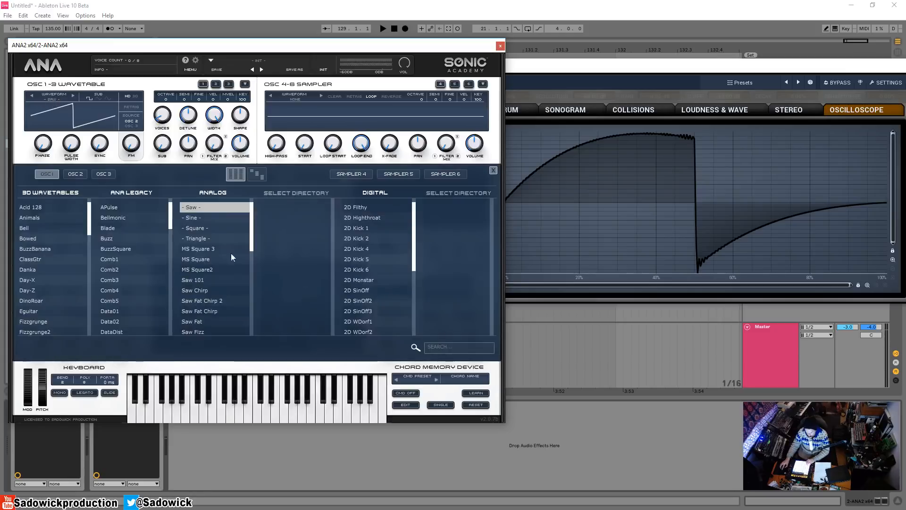
left_click(193, 219)
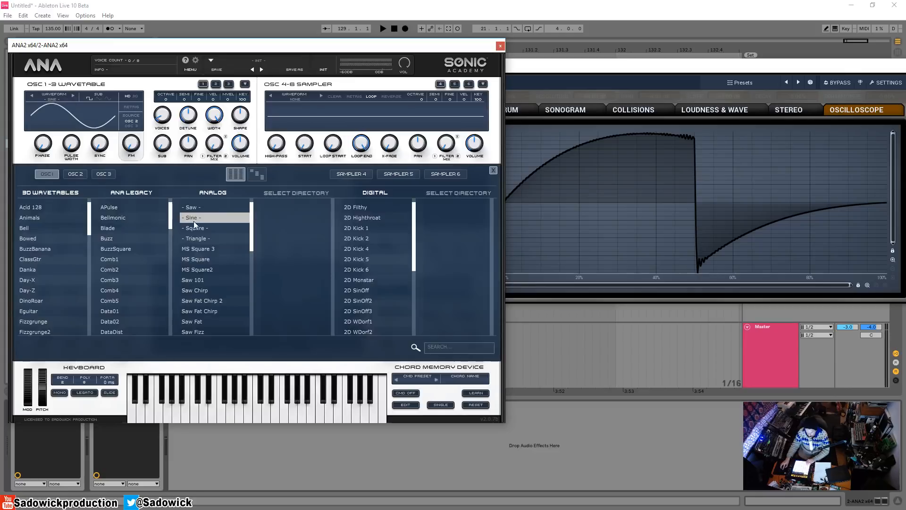
left_click(194, 227)
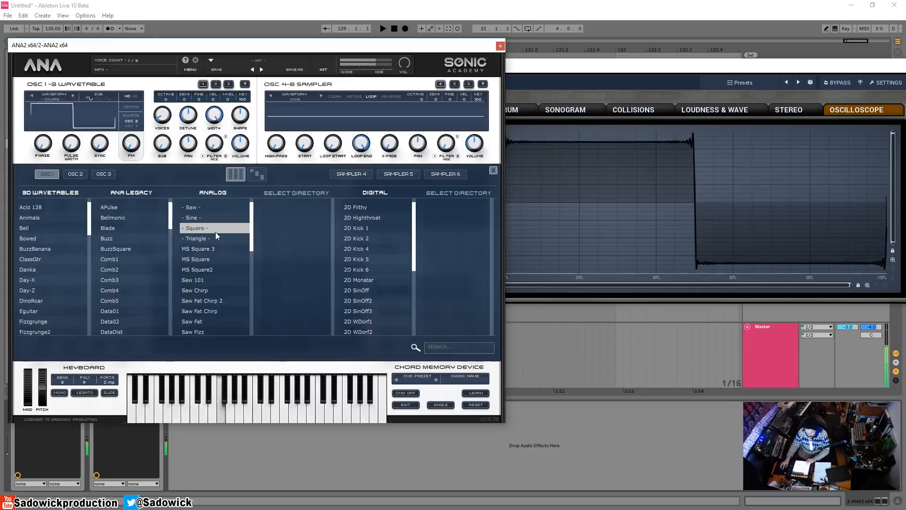
Sweep oscillator 1's Pulse Width on the Square waveform and on Triangle, returning the knob to its minimum
left_click_drag(80, 149, 71, 28)
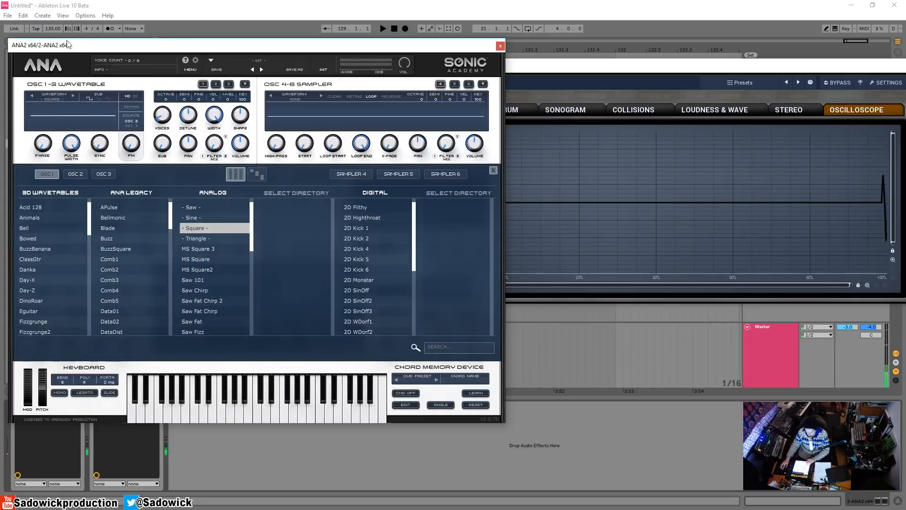
left_click_drag(70, 144, 75, 163)
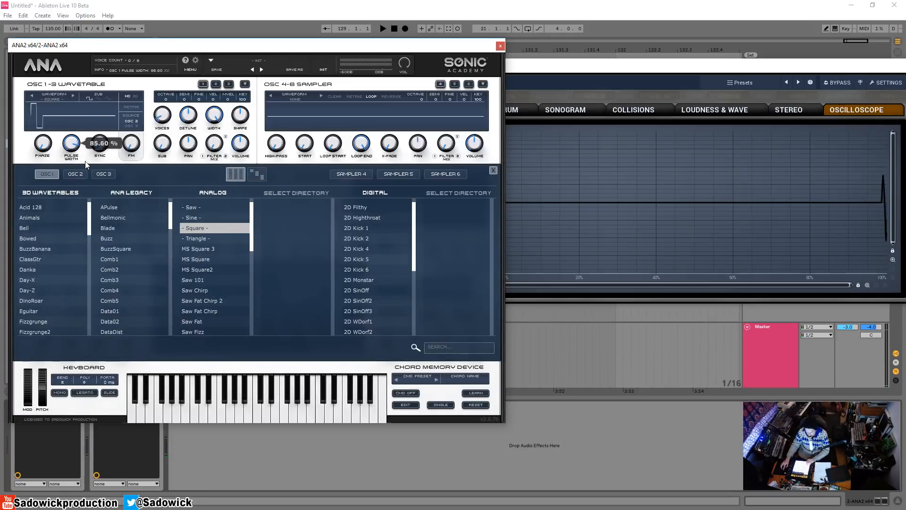
left_click_drag(107, 90, 83, 279)
left_click_drag(61, 223, 71, 94)
left_click(202, 229)
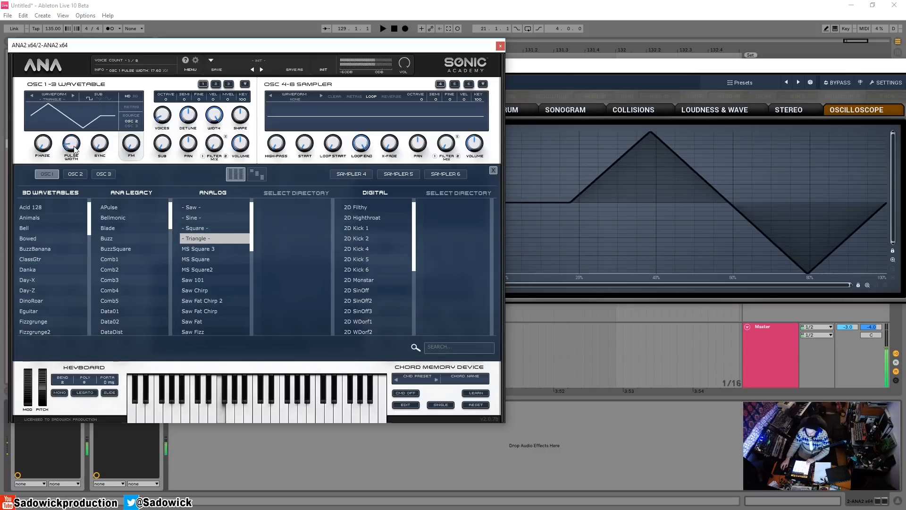
left_click_drag(74, 149, 83, 218)
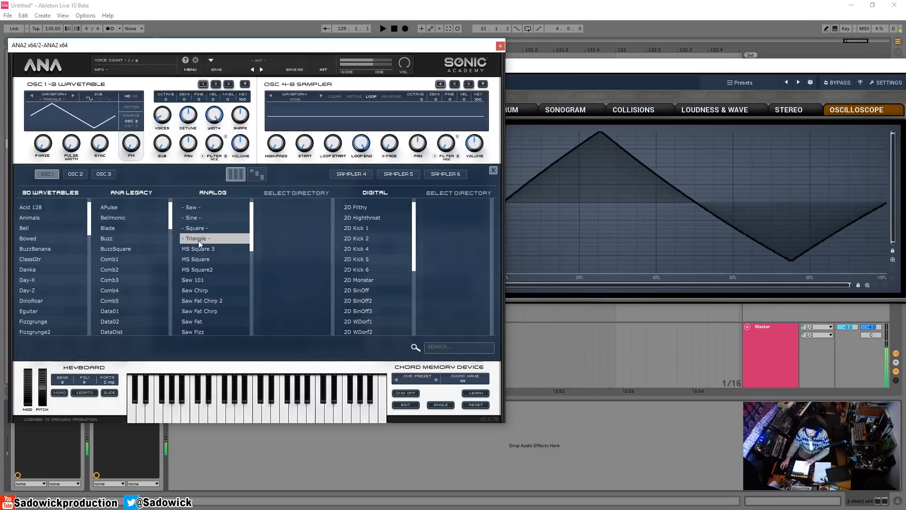
Audition MS Square 3, MS Square, MS Square2, Saw 101 and Saw Fat from the Analog waveforms on oscillator 1
left_click(208, 250)
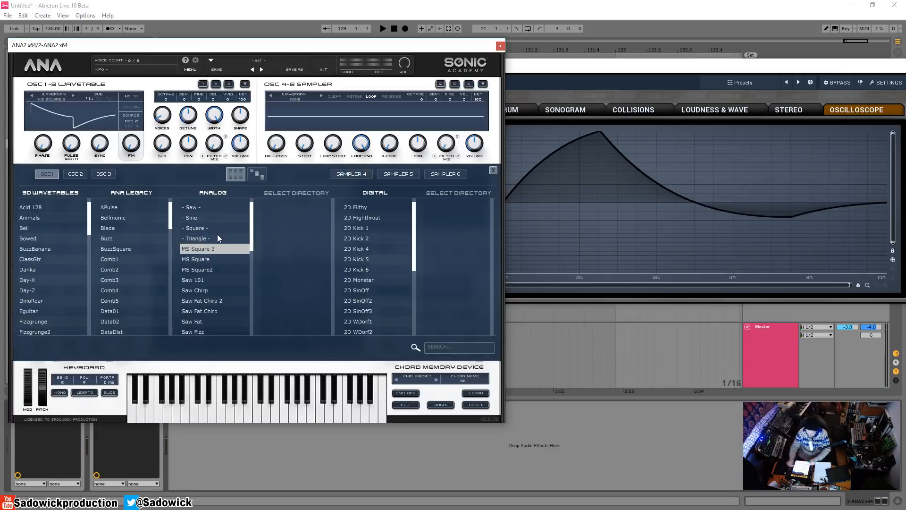
left_click(205, 259)
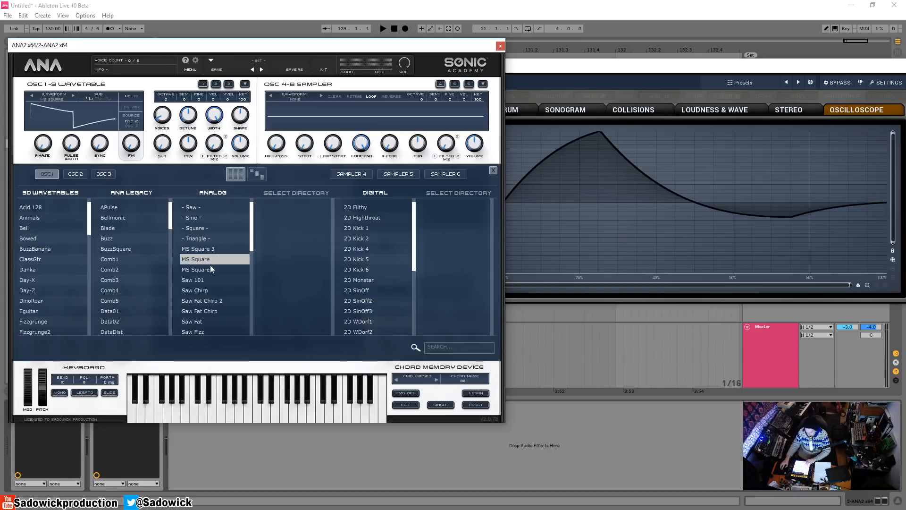
left_click(209, 270)
left_click(199, 279)
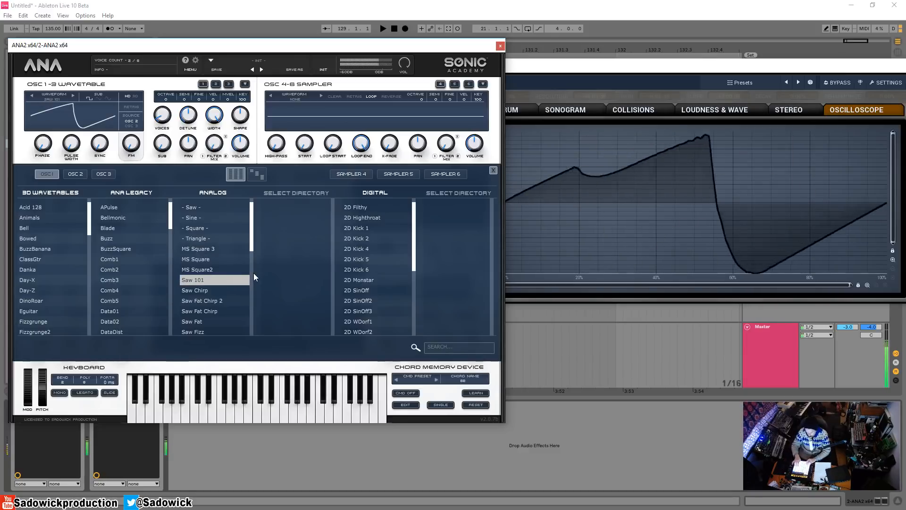
scroll(213, 303, "down", 1)
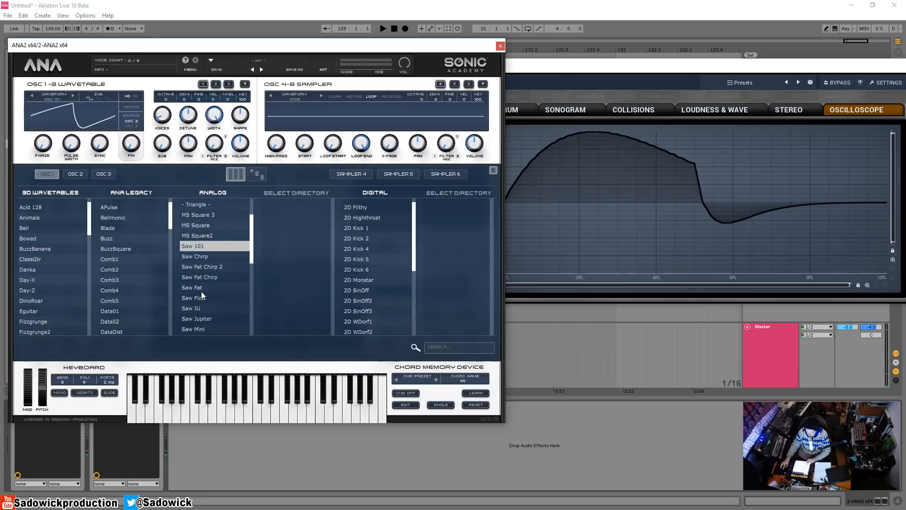
left_click(201, 292)
Select the basic Saw waveform again and load Comb1 from the ANA Legacy waveforms
scroll(205, 274, "down", 2)
scroll(211, 278, "up", 1)
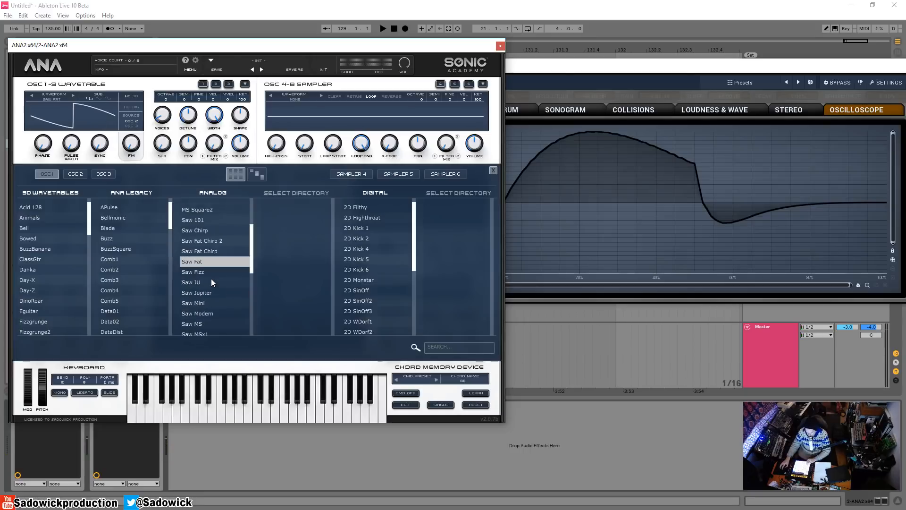
scroll(211, 279, "up", 2)
left_click(194, 207)
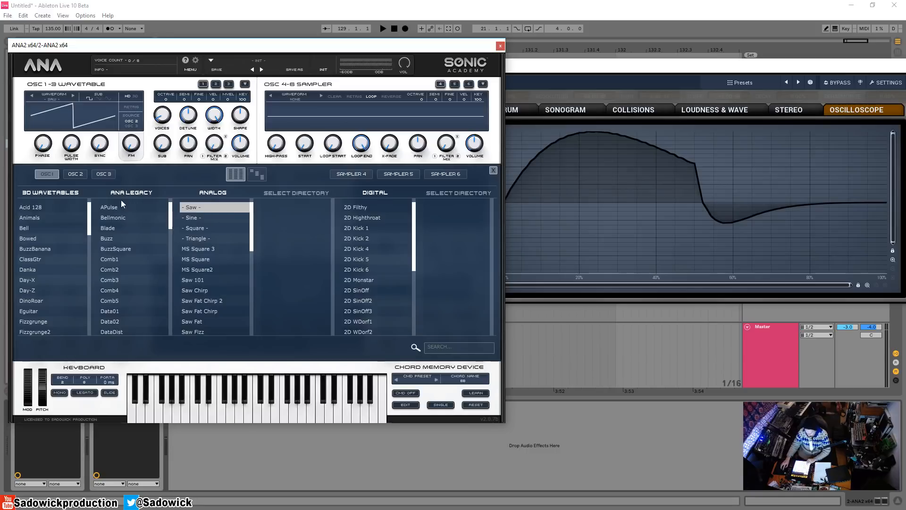
mouse_move(171, 210)
left_mouse_down()
mouse_move(170, 222)
mouse_move(170, 211)
left_mouse_up()
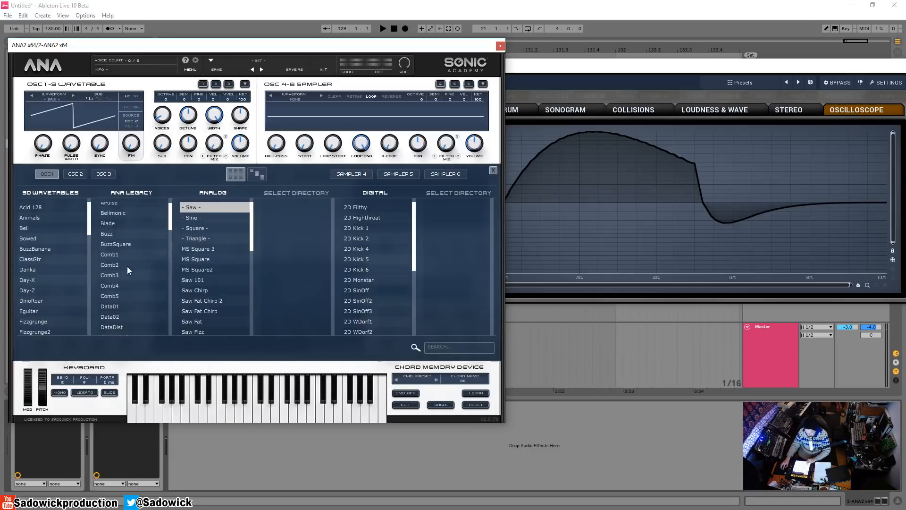
left_click(118, 253)
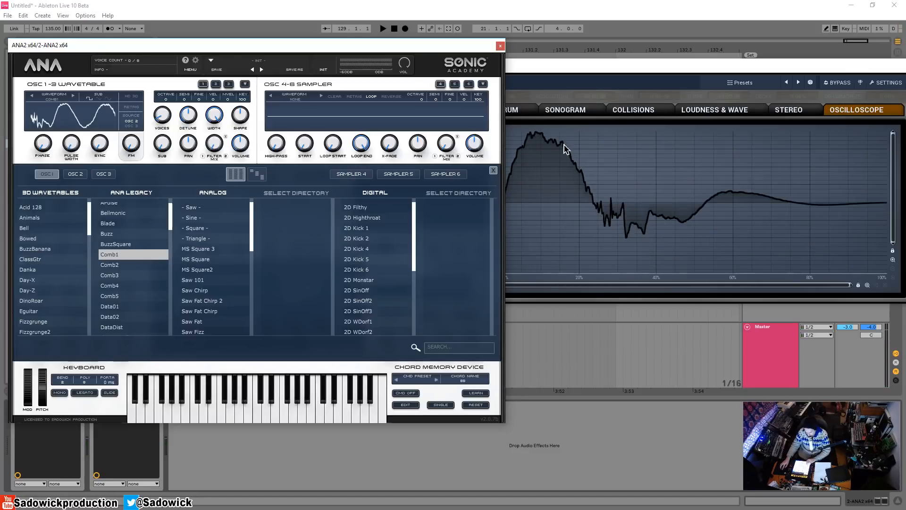
Switch MMultiAnalyzer to its Spectrum view and enable Super-Resolution
left_click(615, 80)
left_click(505, 109)
left_click(332, 46)
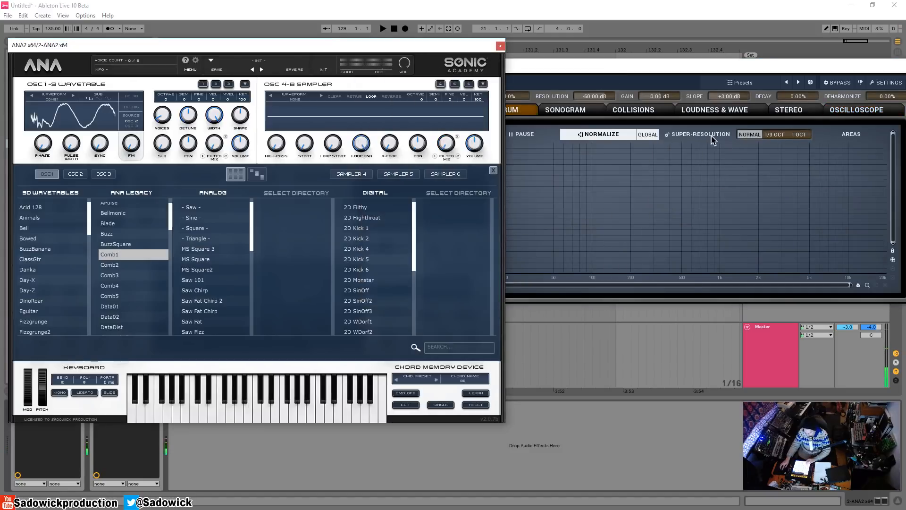
left_click(694, 138)
Shift the ANA 2 window slightly away from the analyzer and set the analyzer's Smoothness to 0.00%
left_click_drag(428, 46, 398, 47)
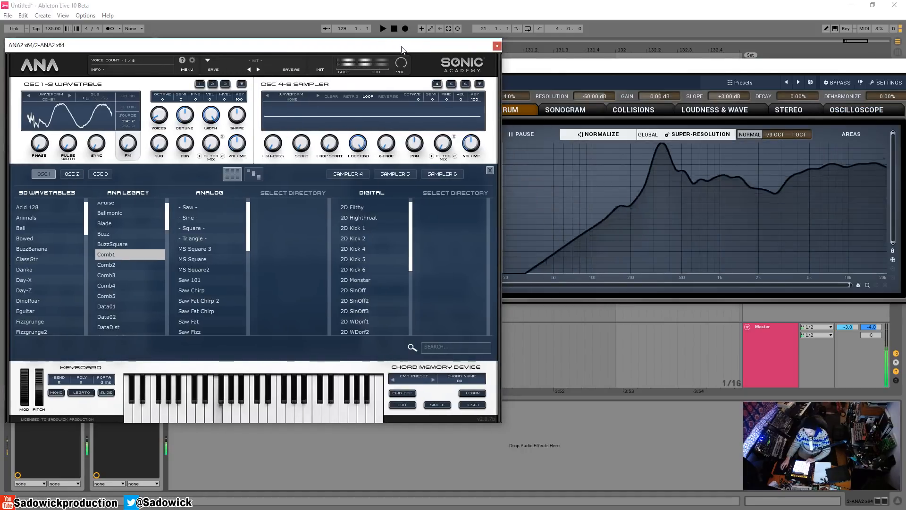
left_click(666, 78)
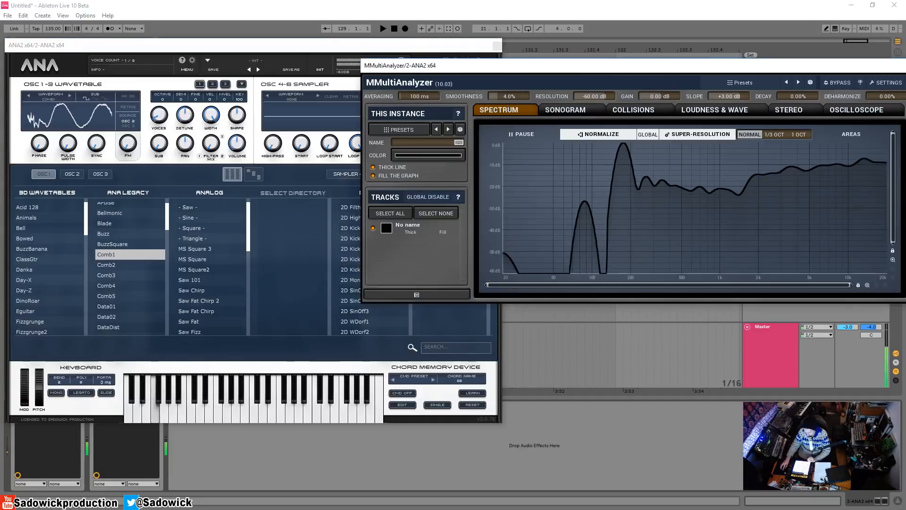
left_click_drag(504, 93, 500, 92)
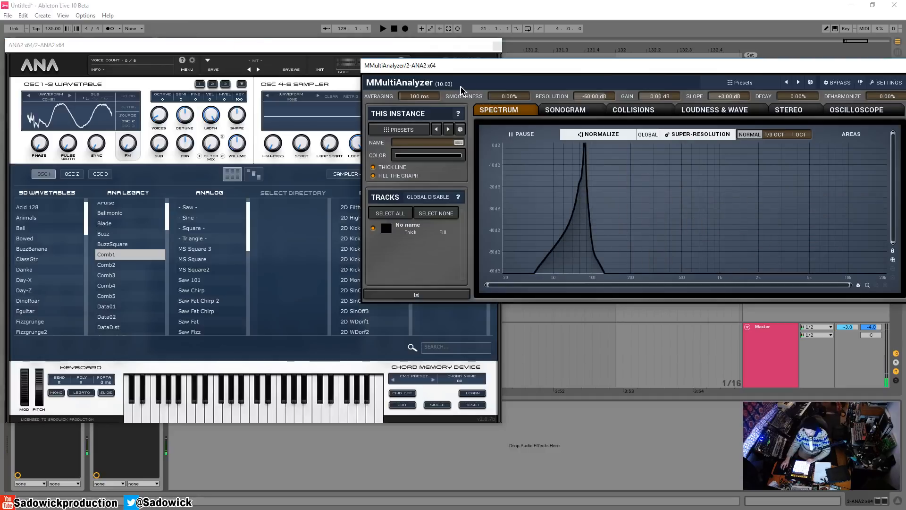
Return to ANA 2 and load Dist01 from the ANA Legacy waveforms into oscillator 1
left_click(350, 54)
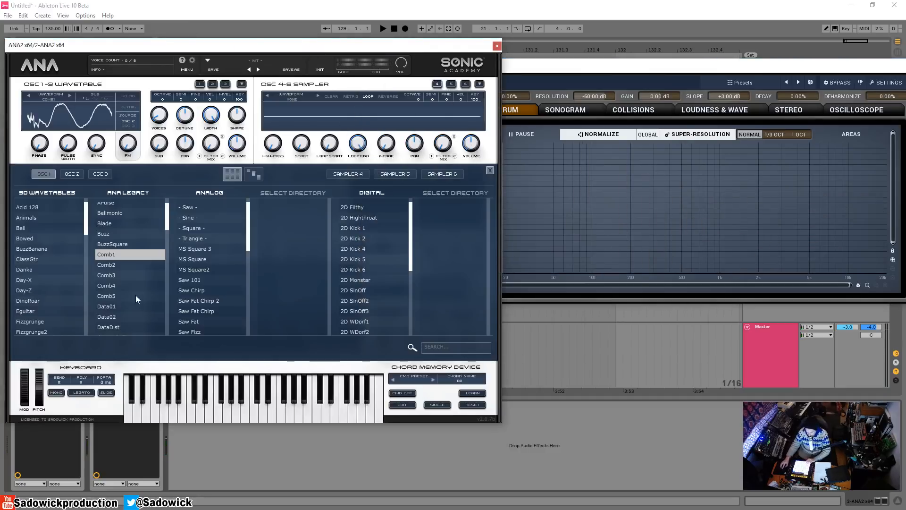
scroll(113, 285, "down", 3)
left_click(115, 278)
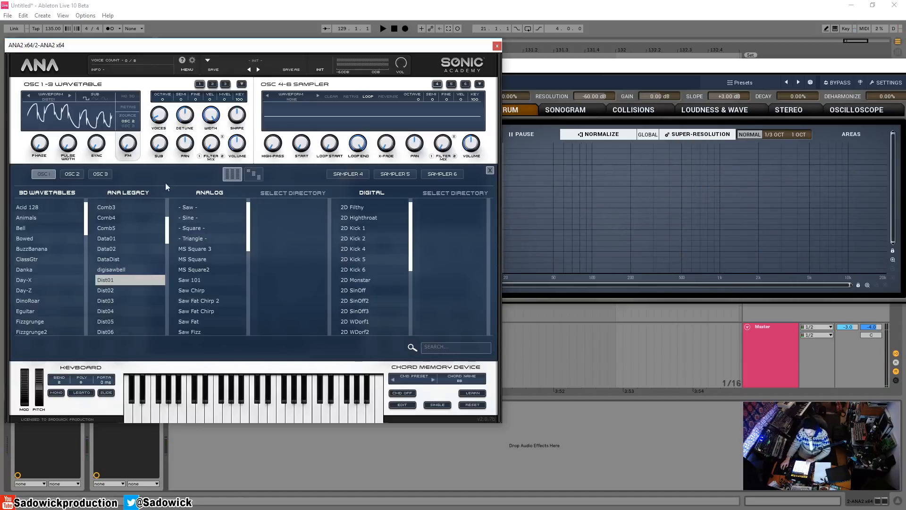
Audition the 3D wavetables Acid 128 and Animals on oscillator 1, sweeping the Morph knob on each
left_click(24, 217)
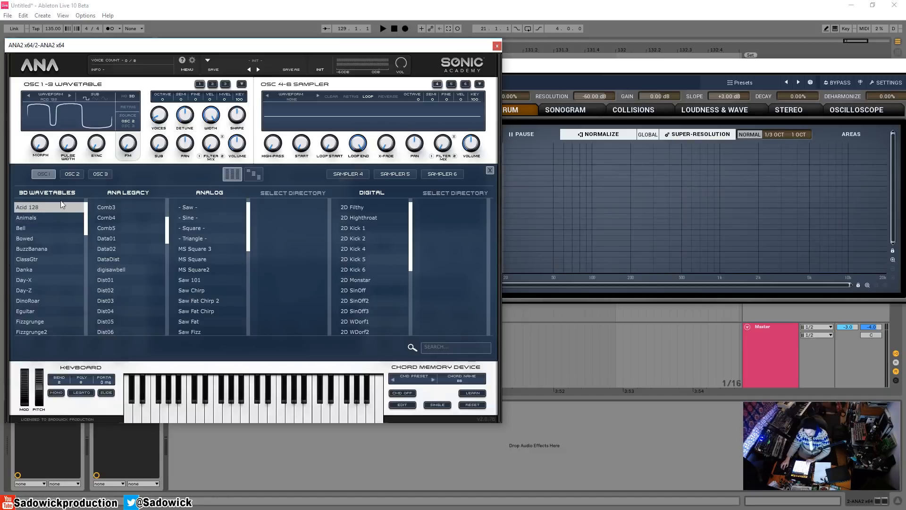
left_click_drag(39, 144, 37, 231)
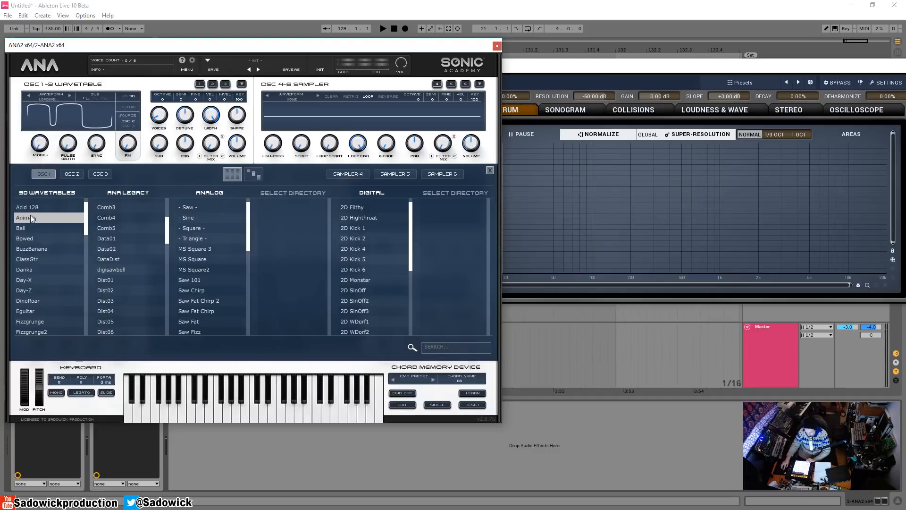
left_click_drag(39, 143, 62, 187)
scroll(41, 255, "down", 1)
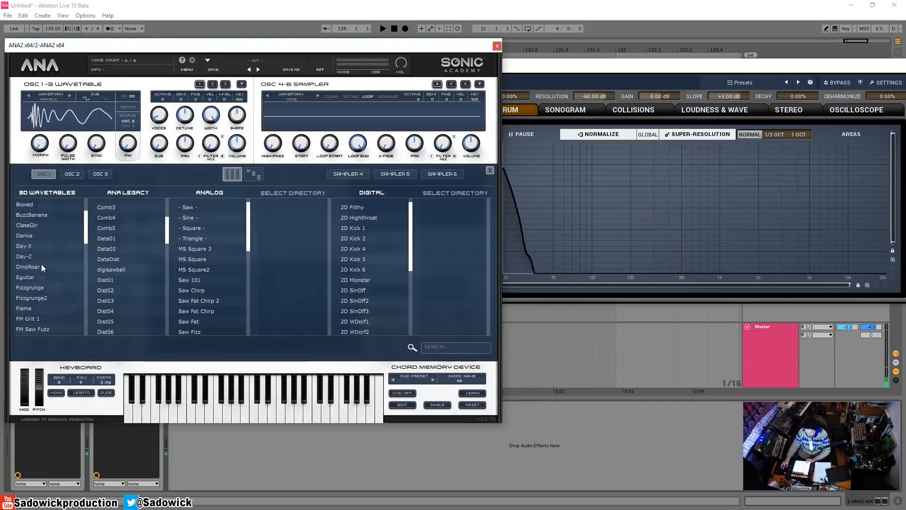
Audition the 3D wavetables Day-X and Day-Z on oscillator 1, sweeping the Morph knob on each
left_click(30, 247)
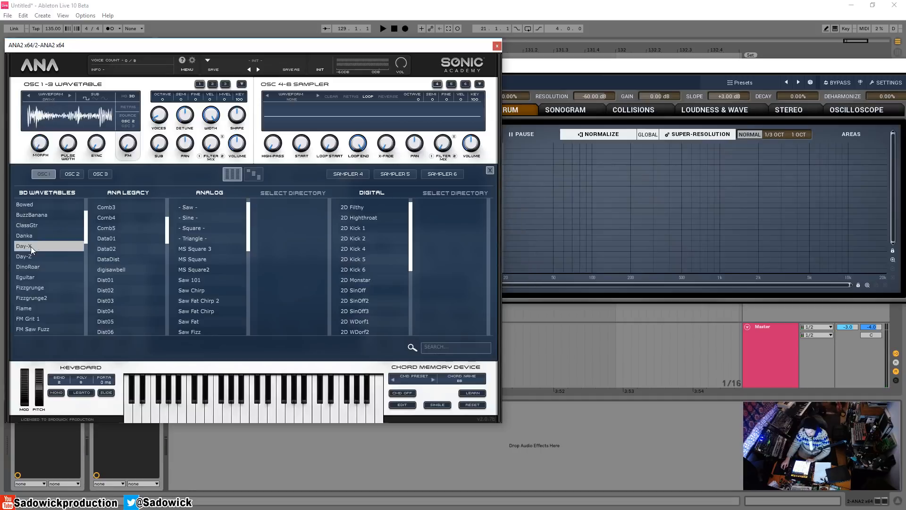
left_click_drag(53, 139, 87, 126)
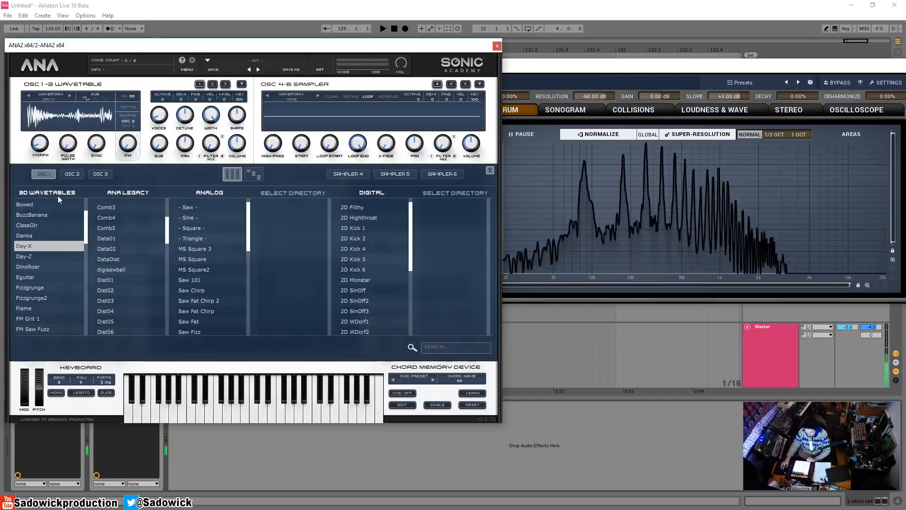
left_click(34, 258)
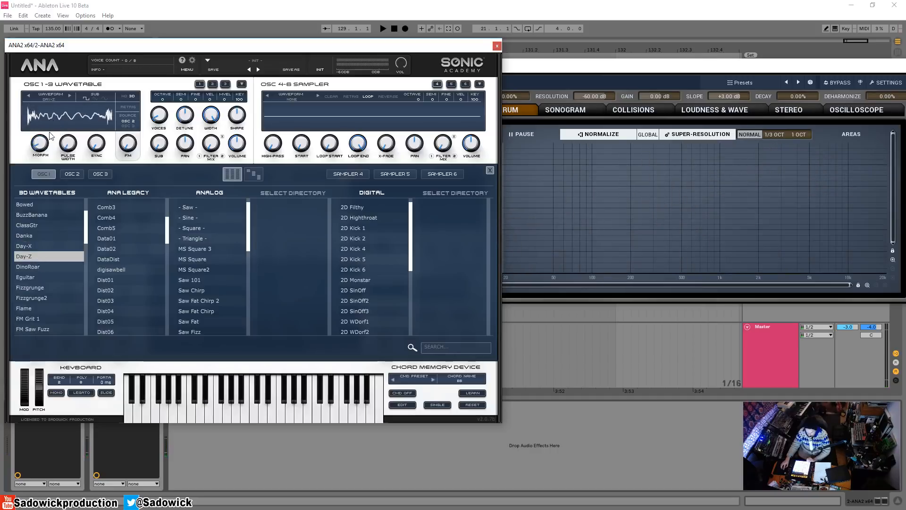
left_click_drag(43, 145, 55, 131)
Audition the 3D wavetables FM Grit 1 and Grumpy 1 on oscillator 1 while sweeping Morph
scroll(62, 272, "down", 1)
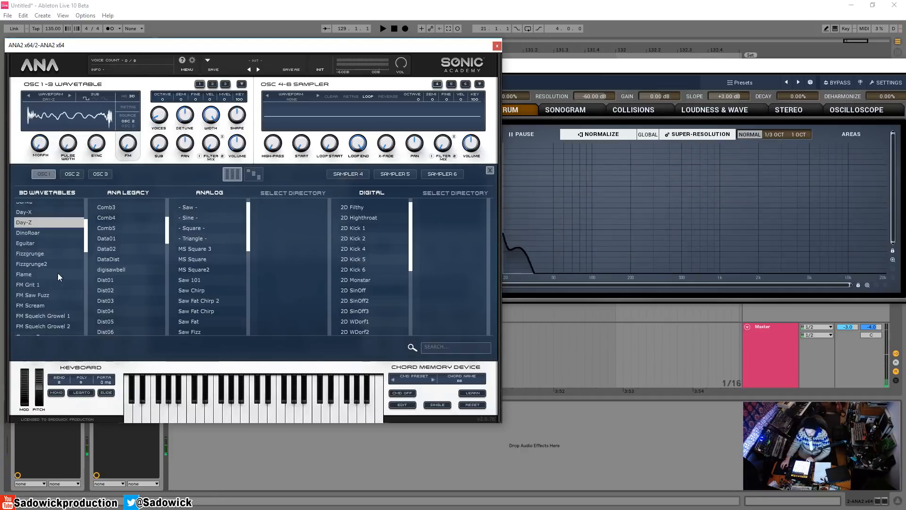
scroll(63, 250, "down", 1)
left_click(29, 252)
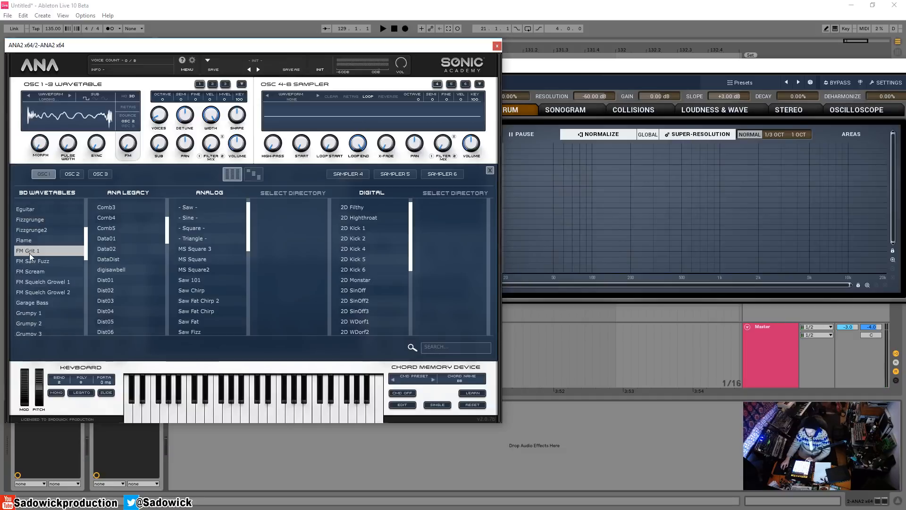
left_click_drag(35, 147, 74, 94)
left_click(40, 313)
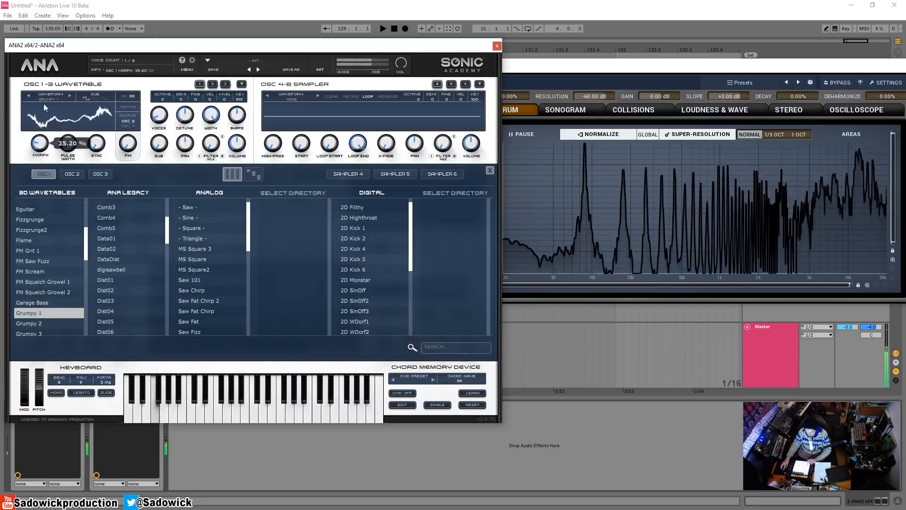
Load the Garage Bass 3D wavetable into oscillator 1, sweep its Morph knob upward, and close the waveform browser
left_click(36, 304)
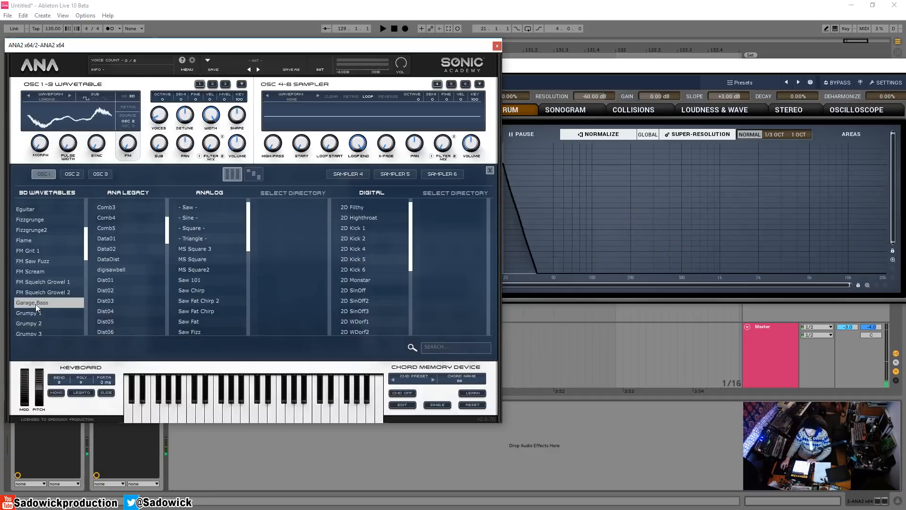
left_click_drag(47, 148, 46, 55)
left_click(490, 170)
Assign Mod Env 1 to oscillator 1's Morph and shape it with minimum sustain, short release and a decay of about 1.61 seconds
mouse_move(42, 150)
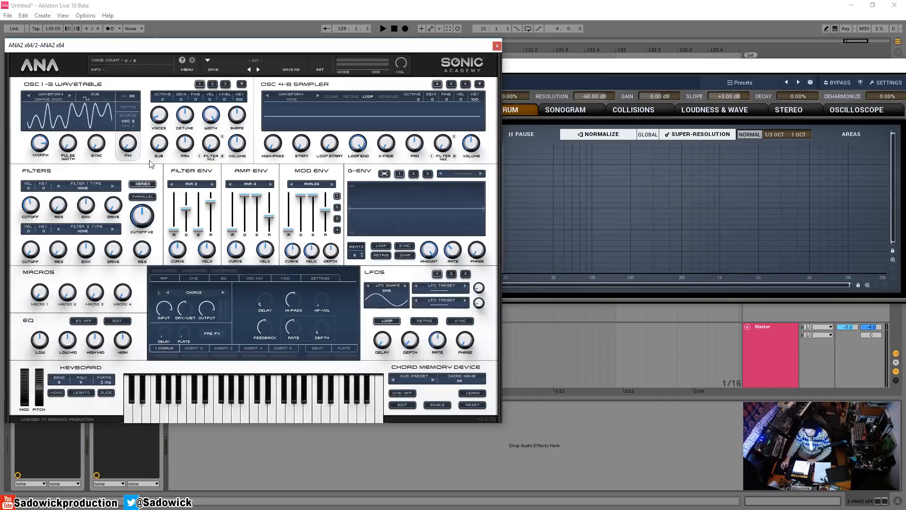
right_click(38, 146)
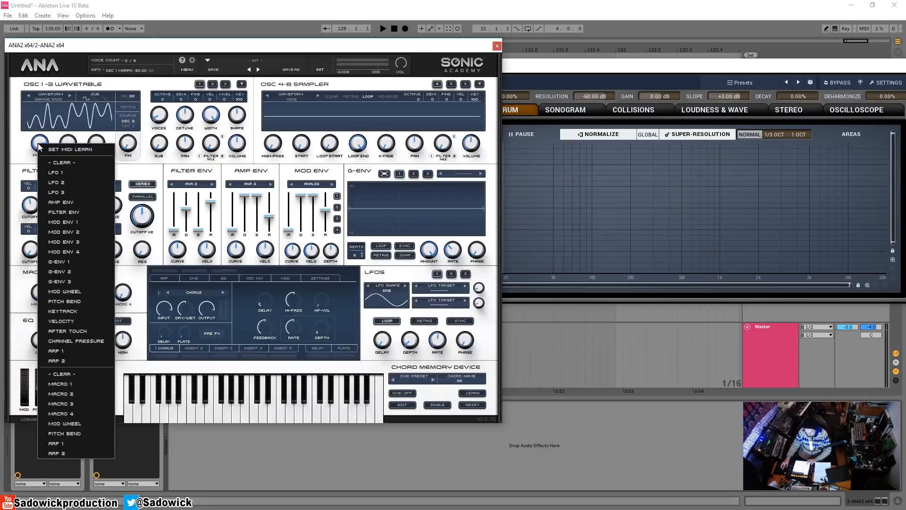
left_click(68, 222)
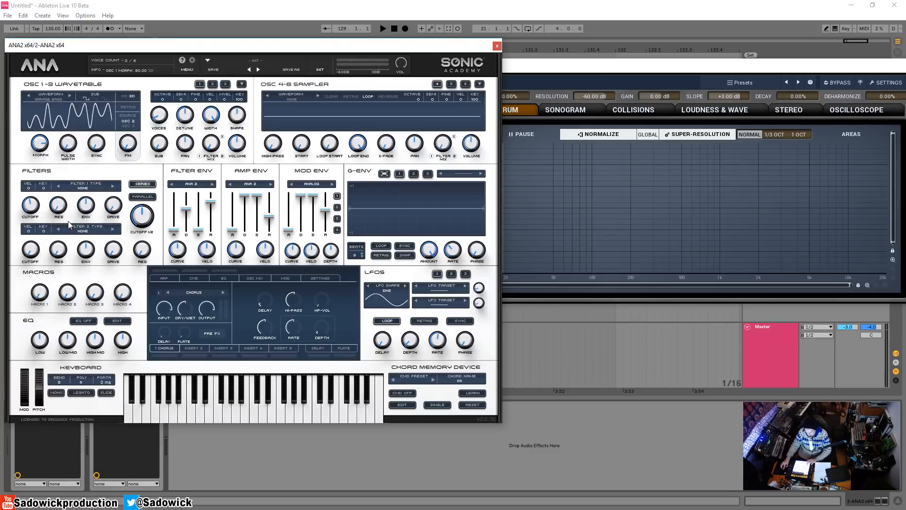
mouse_move(313, 196)
left_mouse_down()
mouse_move(313, 230)
mouse_move(325, 222)
mouse_move(301, 209)
left_mouse_up()
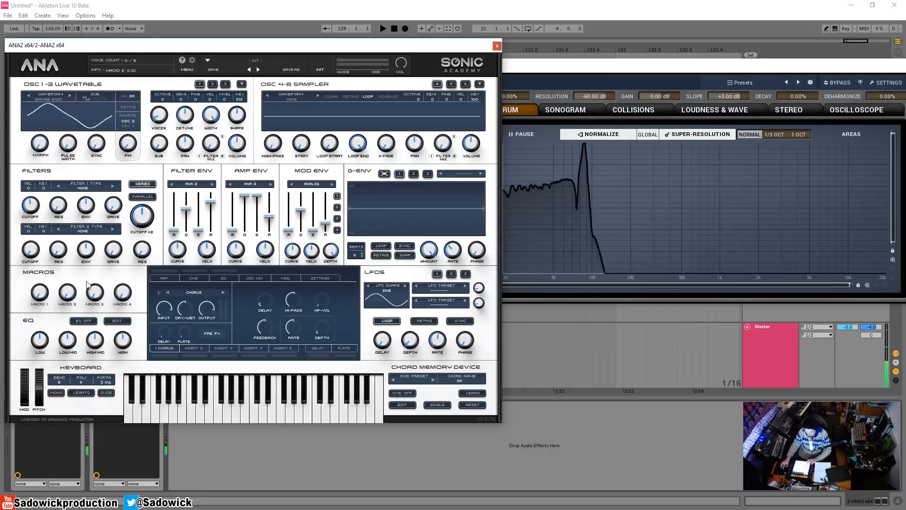
left_click_drag(301, 210, 302, 210)
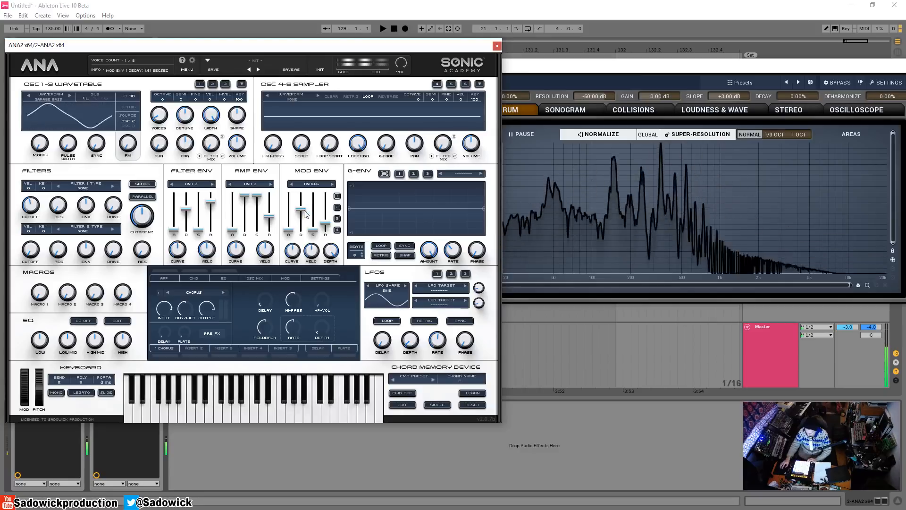
Sweep Mod Env 1's Depth down and back up to about 96, and try different Curve settings
left_click_drag(330, 251, 330, 279)
left_click_drag(329, 277, 332, 248)
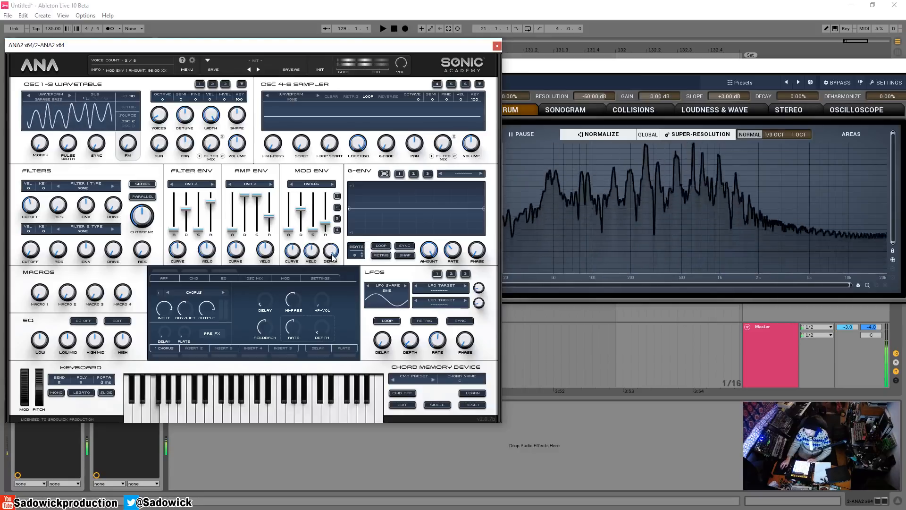
left_click_drag(292, 249, 282, 347)
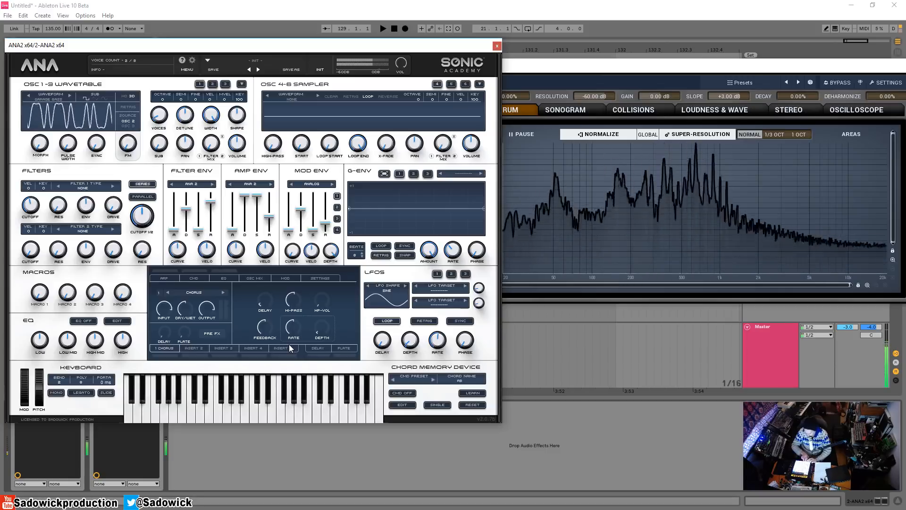
Clear the Mod Env 1 source from the Osc 1 Morph routing in the Mod Matrix and close the matrix
left_click(255, 279)
left_click(286, 278)
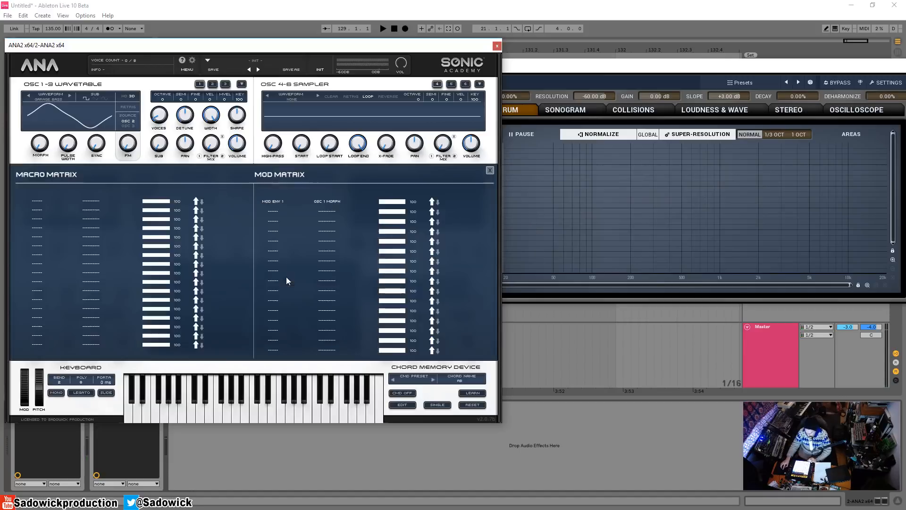
left_click(273, 200)
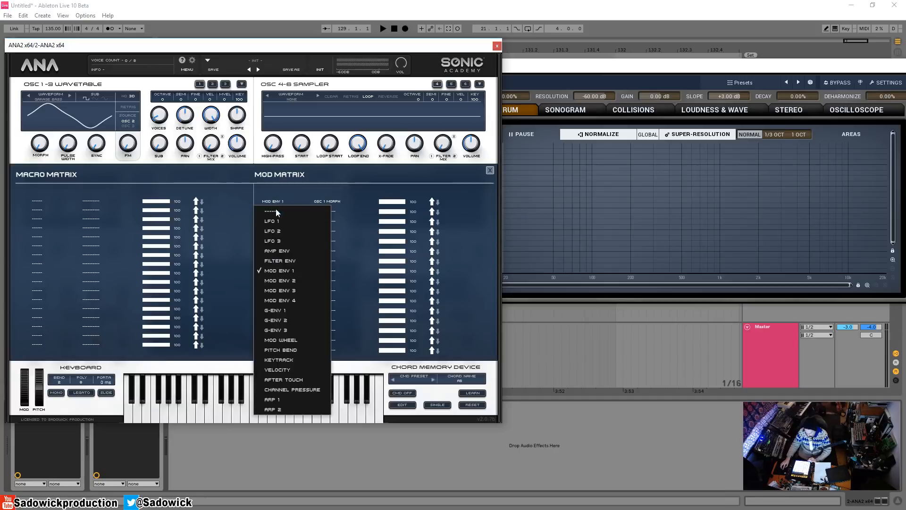
left_click(276, 208)
left_click(490, 170)
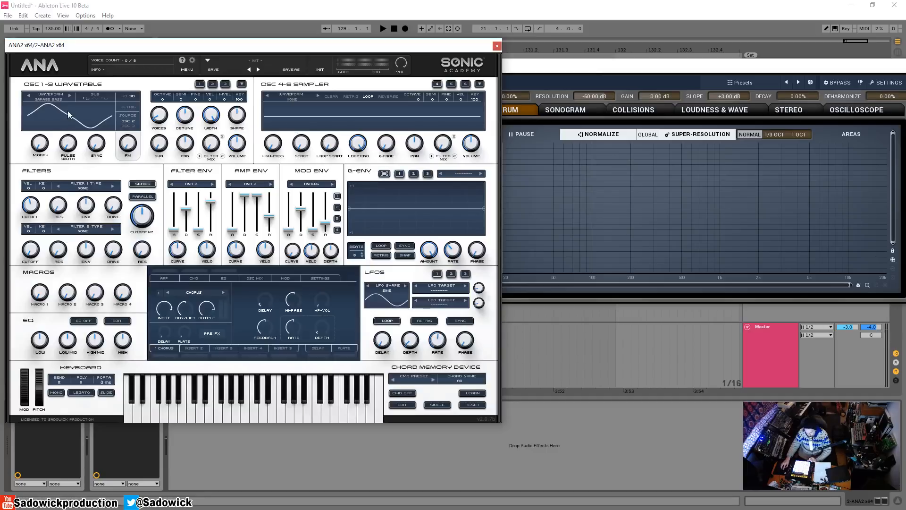
Assign G-Env 1 as the modulation source for oscillator 1's Morph and open its enlarged graphical editor
right_click(50, 132)
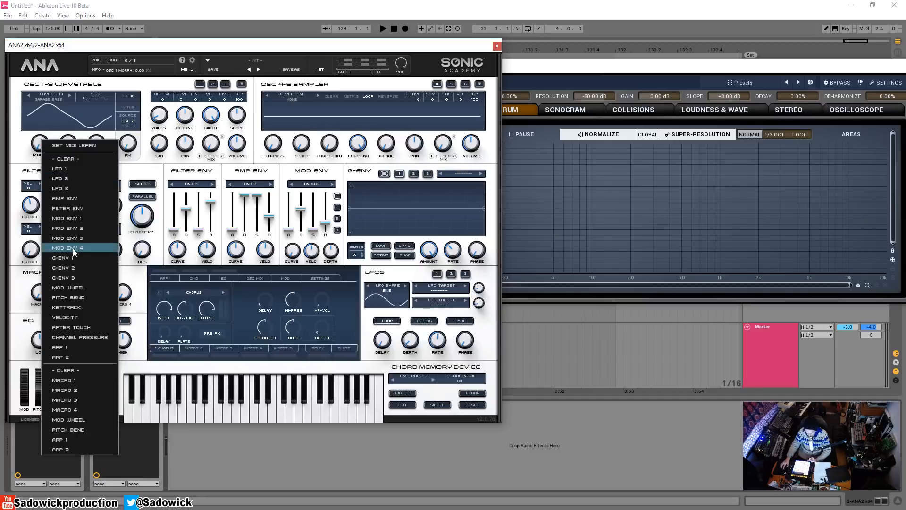
left_click(78, 260)
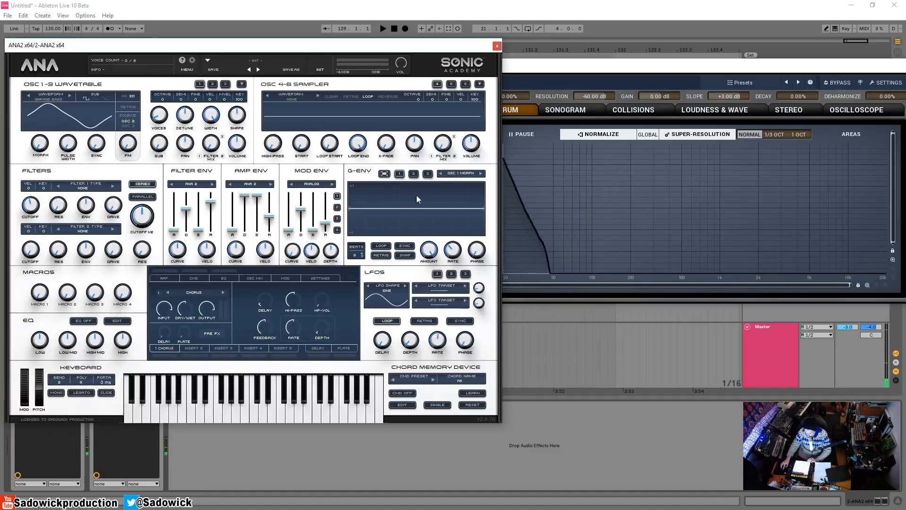
left_click(385, 174)
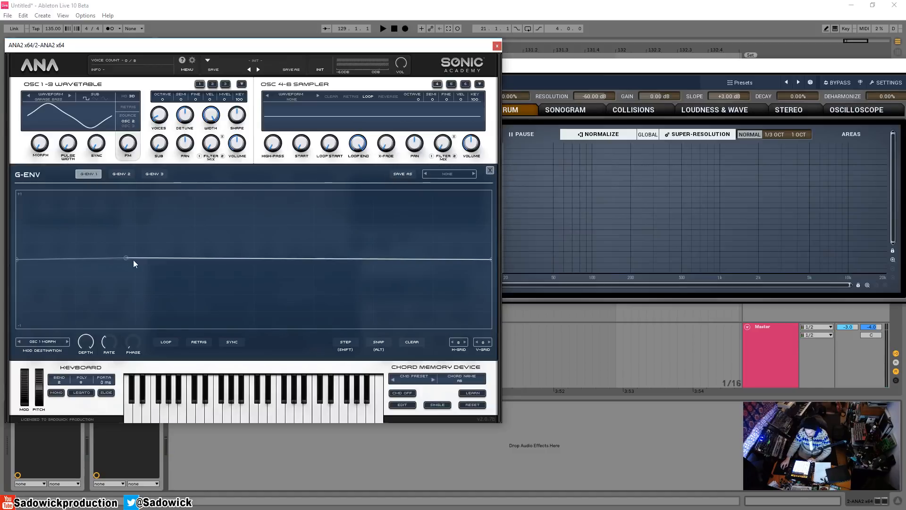
Shape G-Env 1 as a long convex fall from maximum at the start to the midline about two-thirds along
mouse_move(124, 258)
left_mouse_down()
mouse_move(117, 270)
mouse_move(116, 260)
left_mouse_up()
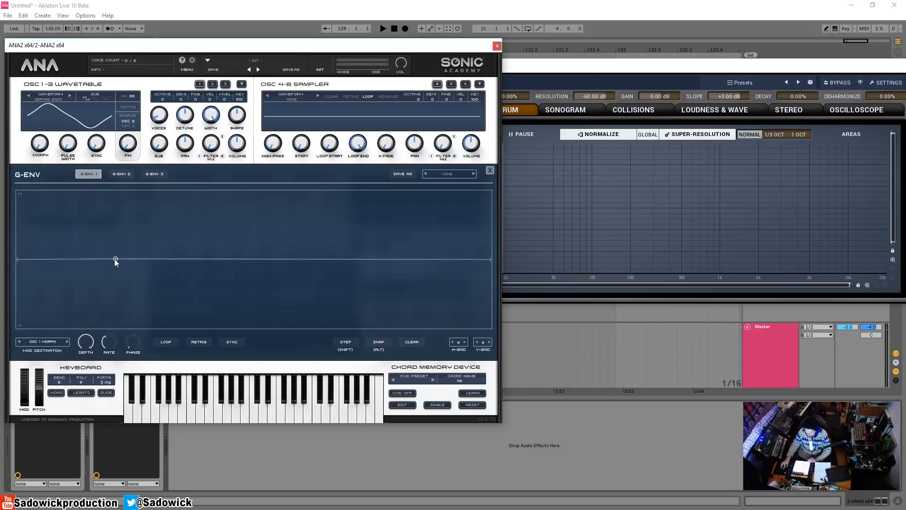
left_click_drag(18, 259, 17, 193)
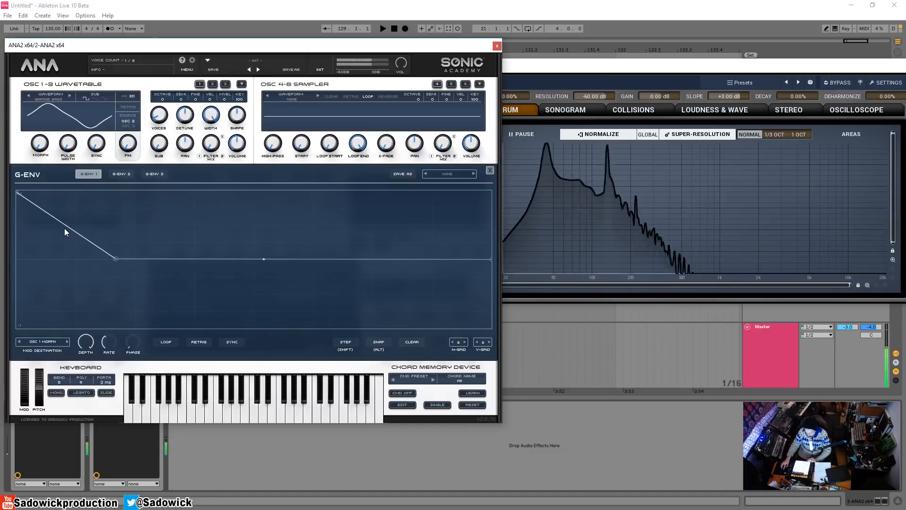
left_click_drag(64, 228, 64, 243)
left_click_drag(117, 260, 229, 259)
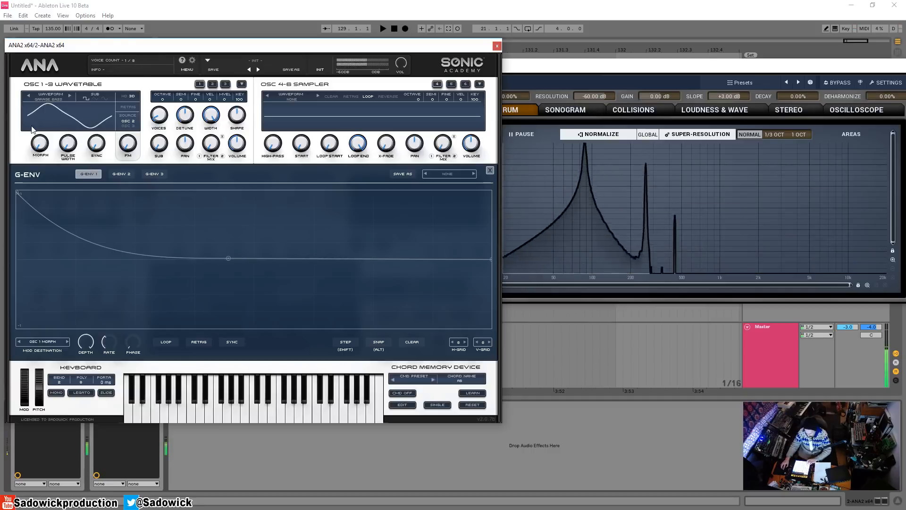
left_click_drag(103, 244, 326, 259)
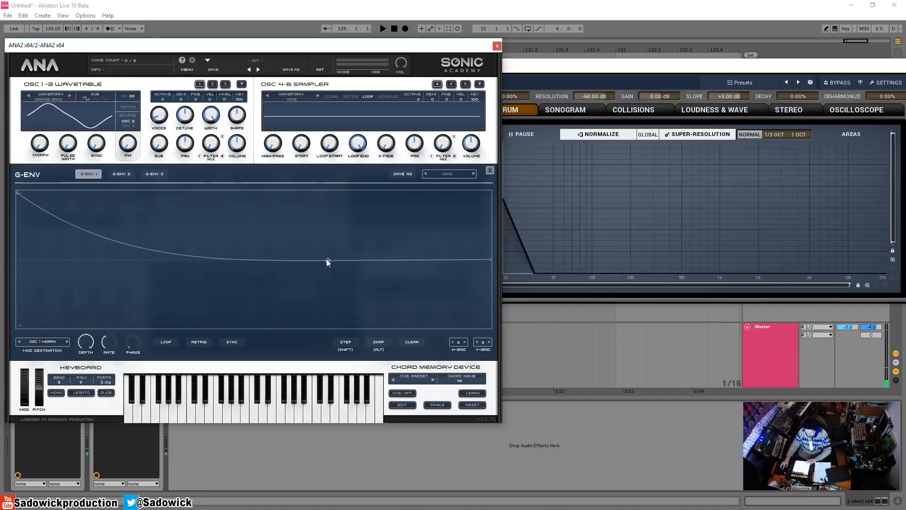
left_click_drag(210, 257, 223, 235)
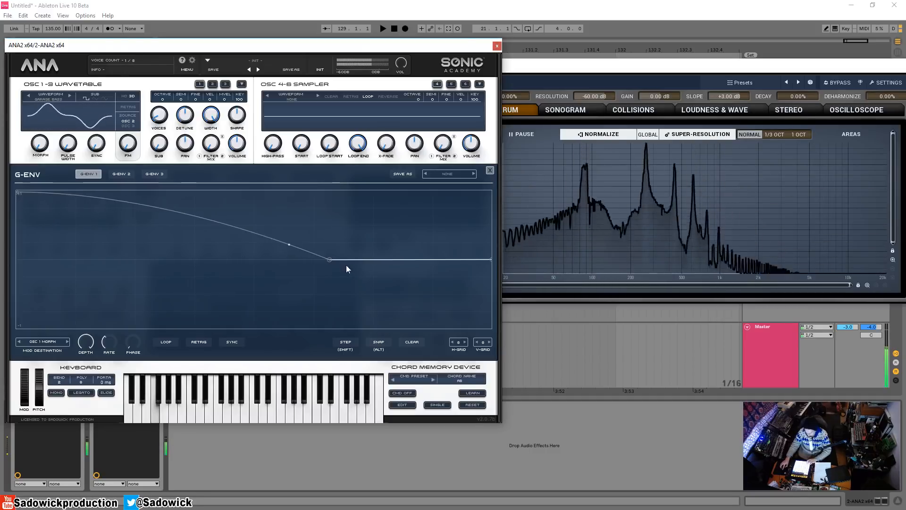
mouse_move(329, 259)
left_mouse_down()
mouse_move(327, 306)
mouse_move(327, 259)
left_mouse_up()
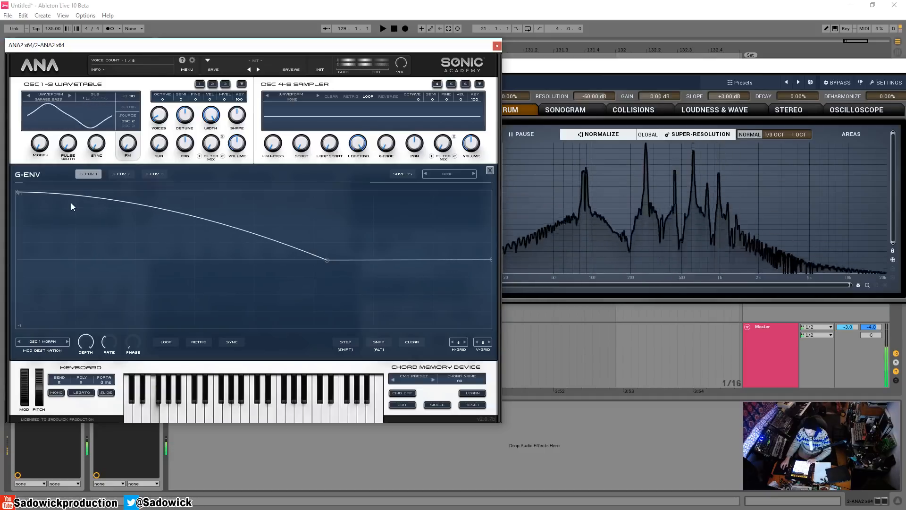
Enable Retrig for G-Env 1 and shorten its falling curve so it reaches the midline just over a third along
left_click(490, 170)
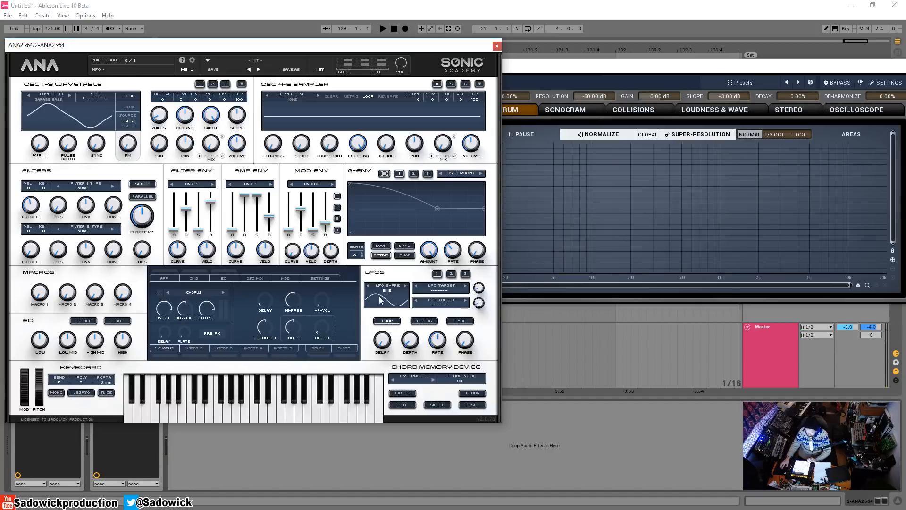
left_click(384, 174)
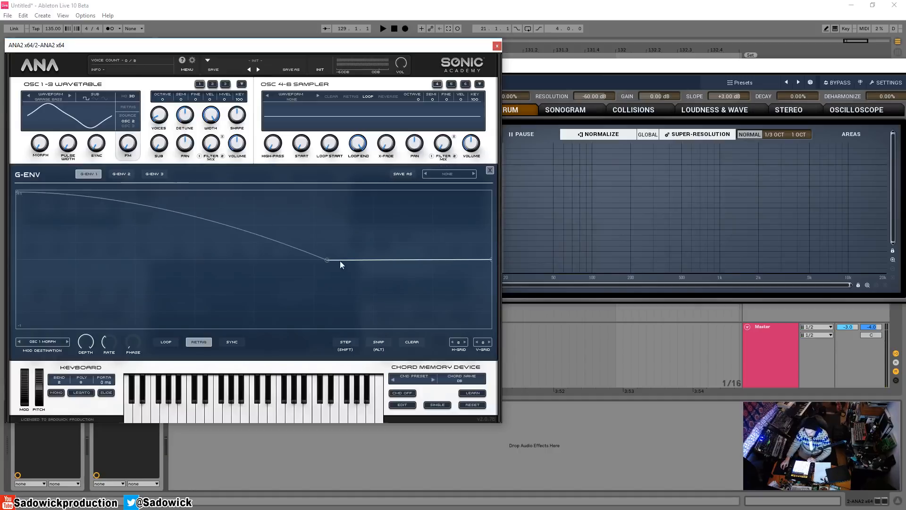
left_click_drag(323, 261, 195, 260)
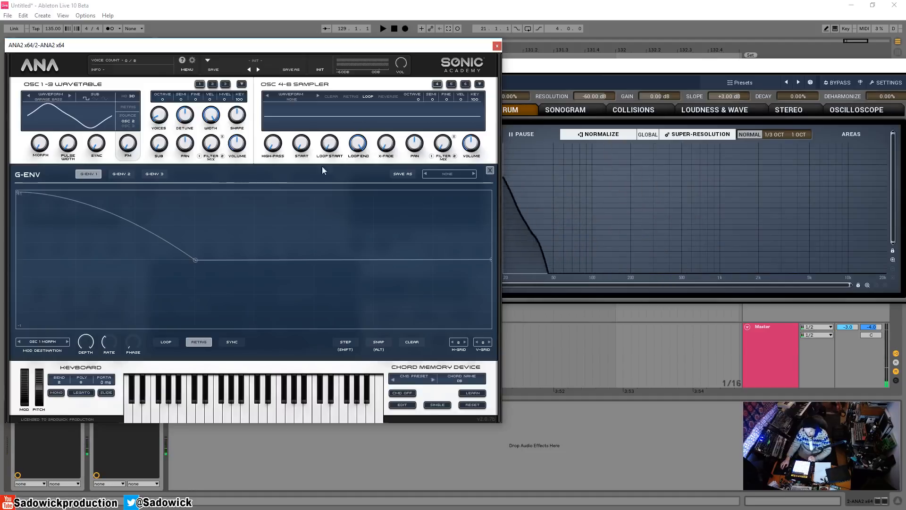
left_click(490, 170)
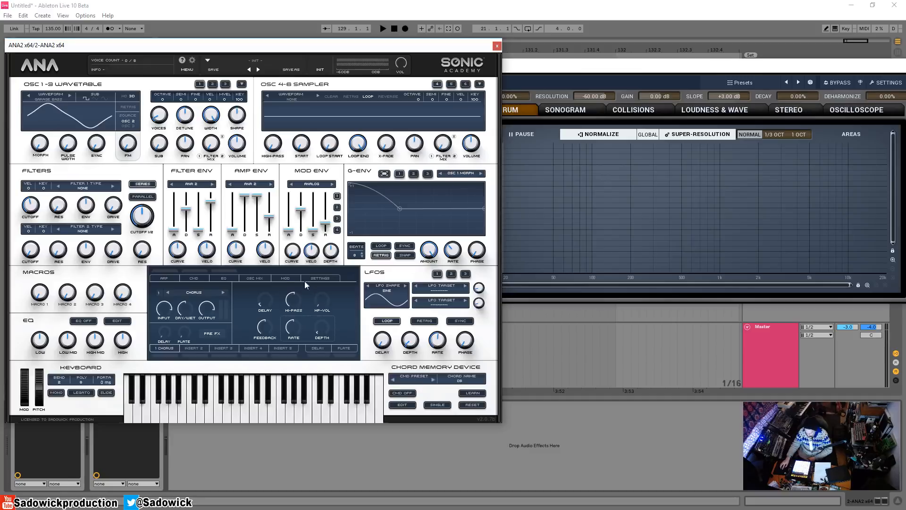
Check the Mod Matrix for the routing between G-Env 1 and Osc 1 Morph
left_click(284, 278)
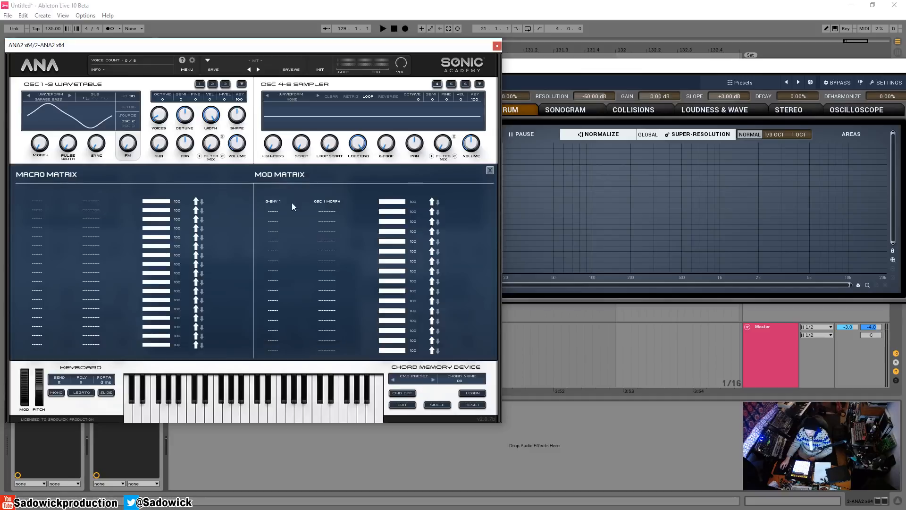
left_click(490, 171)
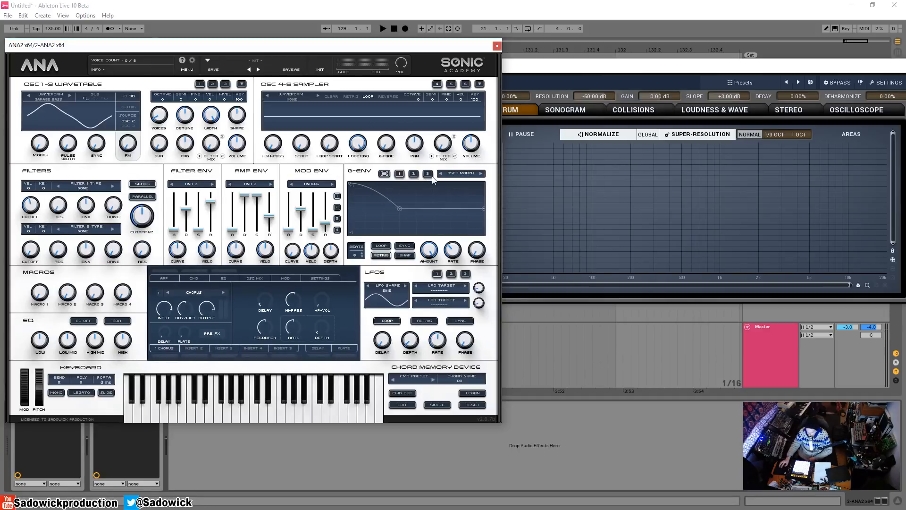
Reset the patch to its initial settings and choose ANA 2 as the Filter Env type
left_click(321, 71)
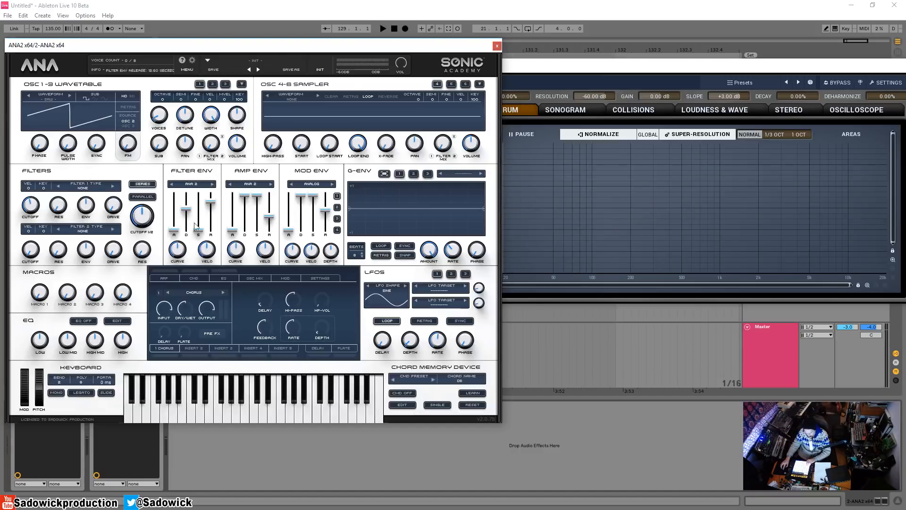
left_click(193, 191)
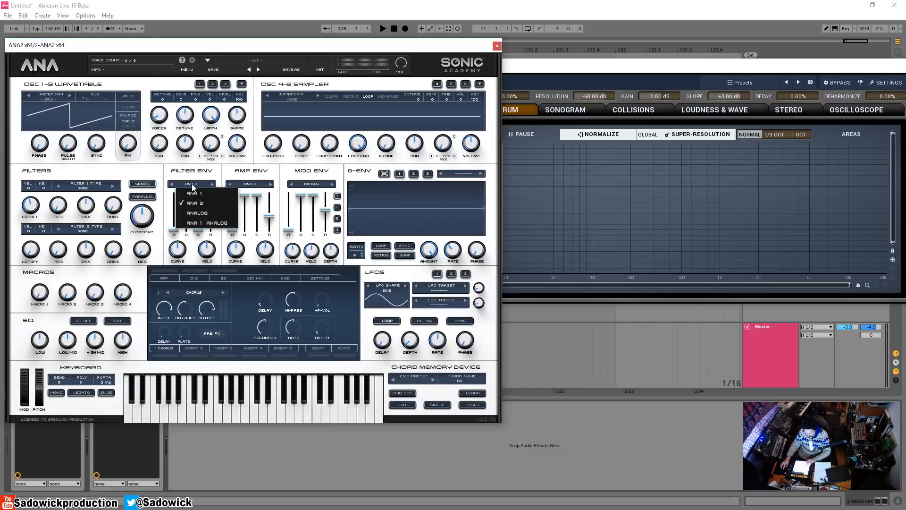
left_click(197, 202)
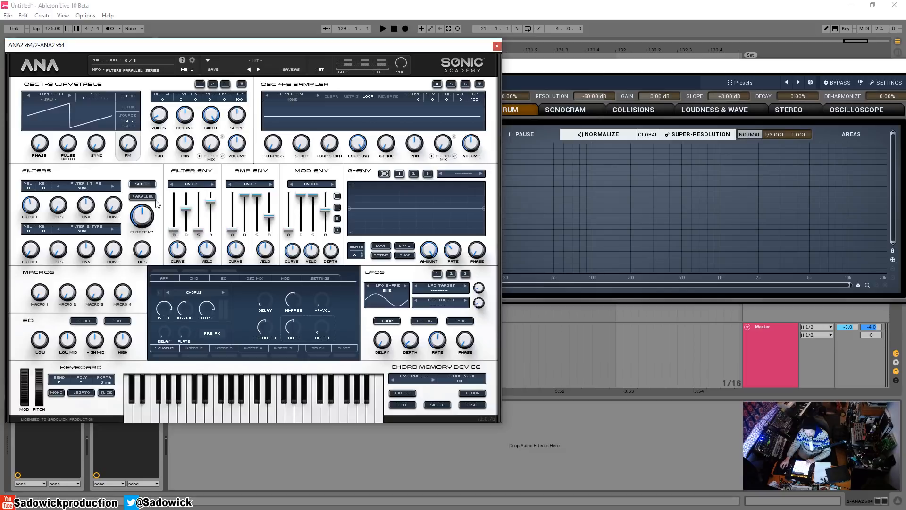
left_click(196, 185)
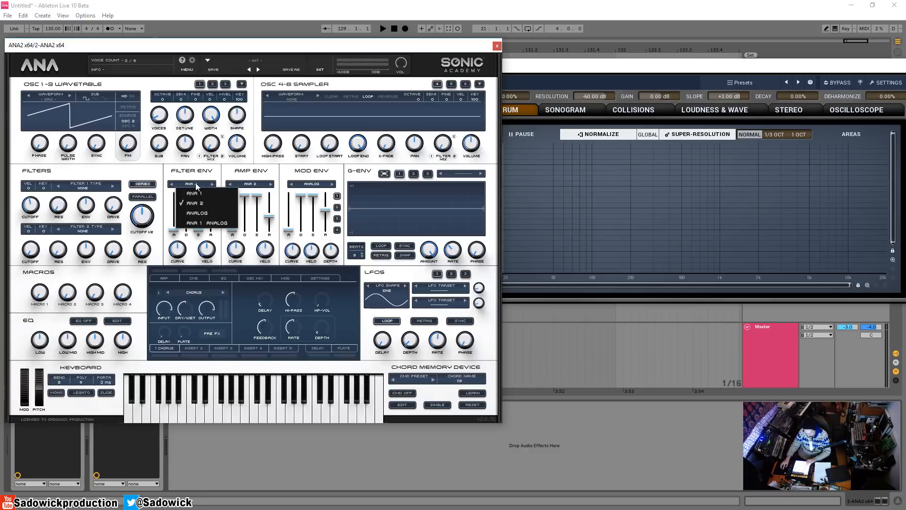
left_click(219, 172)
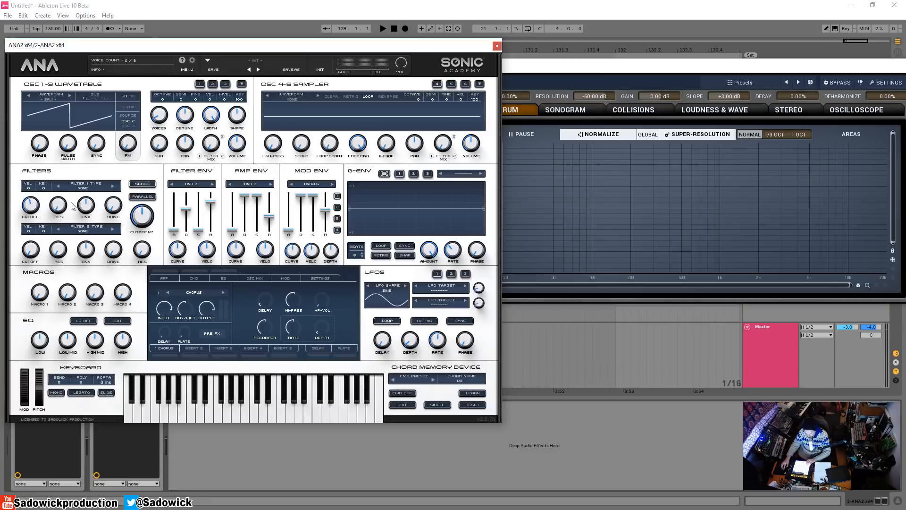
Set the Filter 1 Type to the analog filter Roly
left_click_drag(79, 213, 91, 195)
left_click(86, 187)
mouse_move(82, 205)
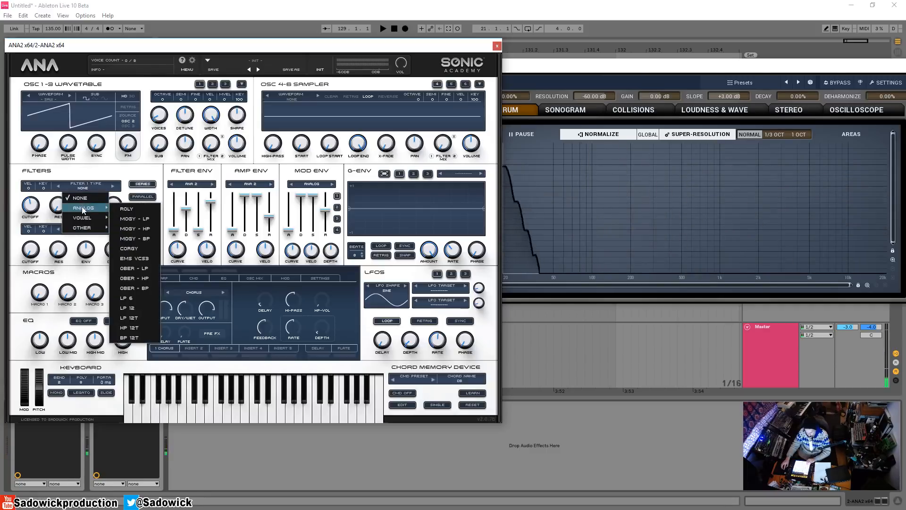
left_click(137, 209)
Raise the Filter 1 envelope amount, lower the Filter 1 cutoff and Cutoff 1/2, and slightly shorten the Filter Env decay
mouse_move(39, 210)
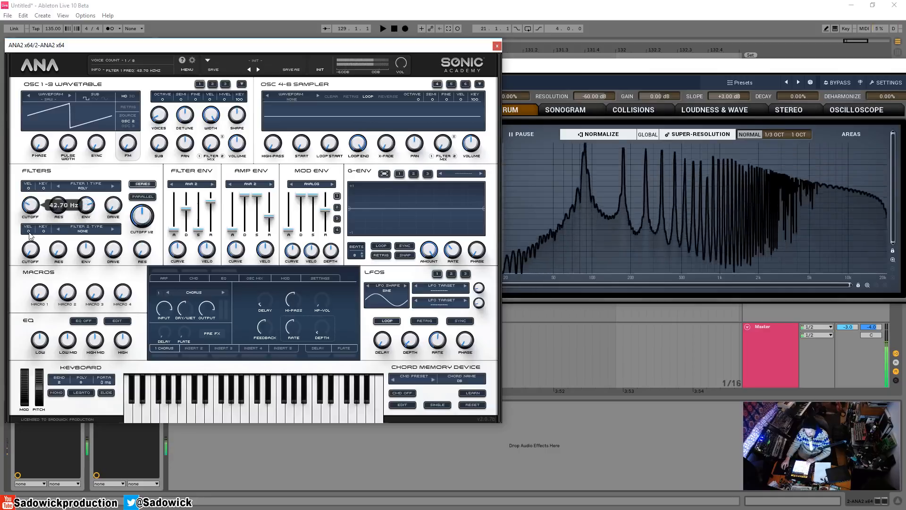
left_click_drag(141, 213, 144, 257)
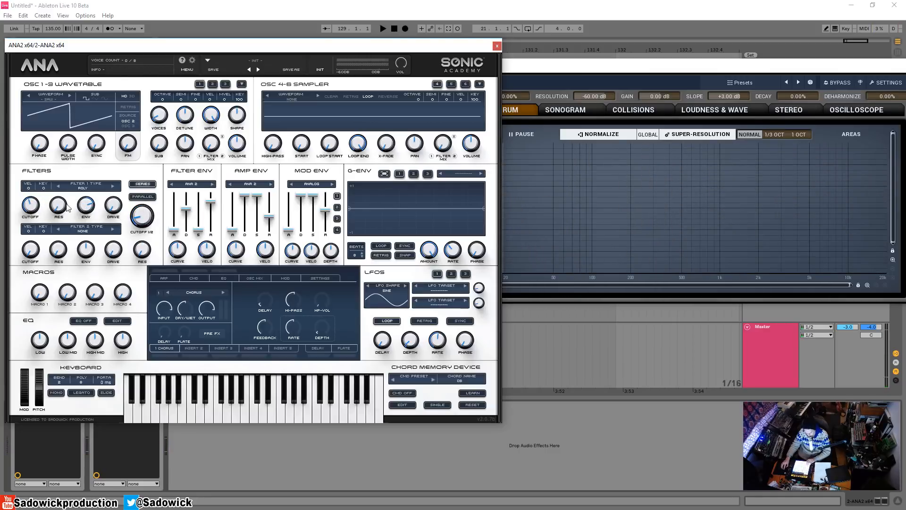
left_click_drag(31, 206, 29, 247)
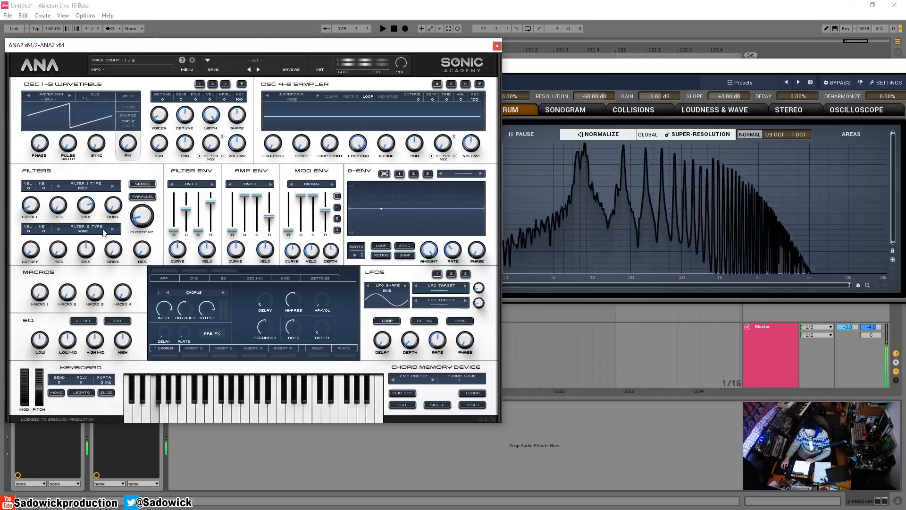
left_click_drag(186, 208, 144, 205)
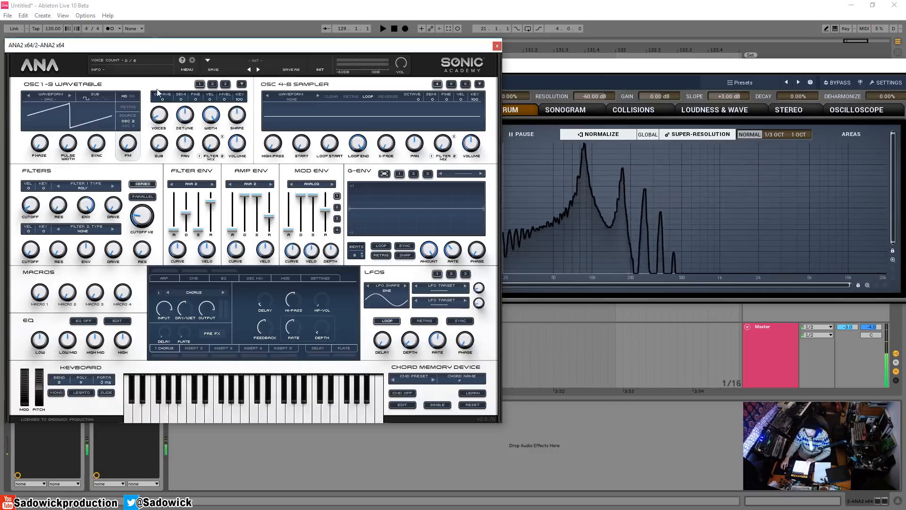
Give Osc 1 five voices and switch Filter 1 to Mogy - LP with its drive and Cutoff 1/2 adjusted
left_click_drag(166, 124, 161, 104)
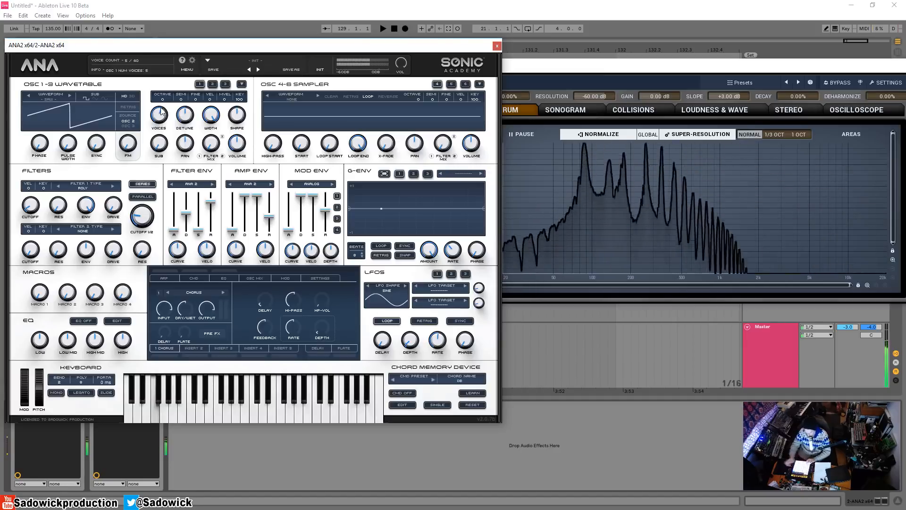
left_click(87, 188)
mouse_move(86, 206)
left_click(131, 219)
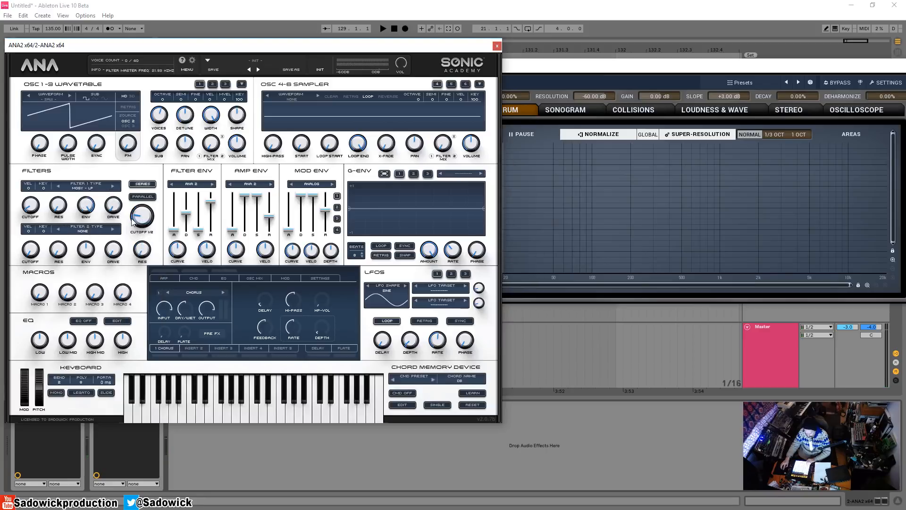
left_click_drag(113, 205, 112, 154)
left_click_drag(142, 223, 146, 199)
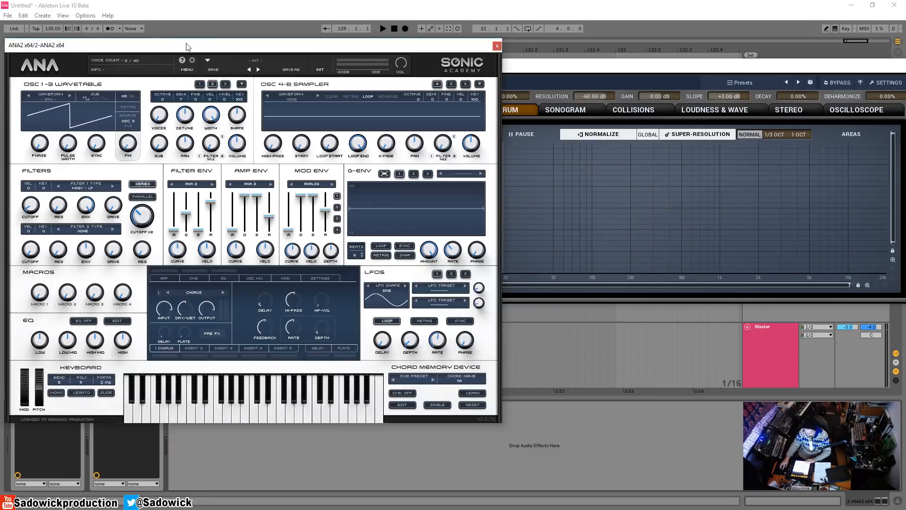
Show the oscillator mixer page and adjust the volume of Osc 2
left_click(255, 278)
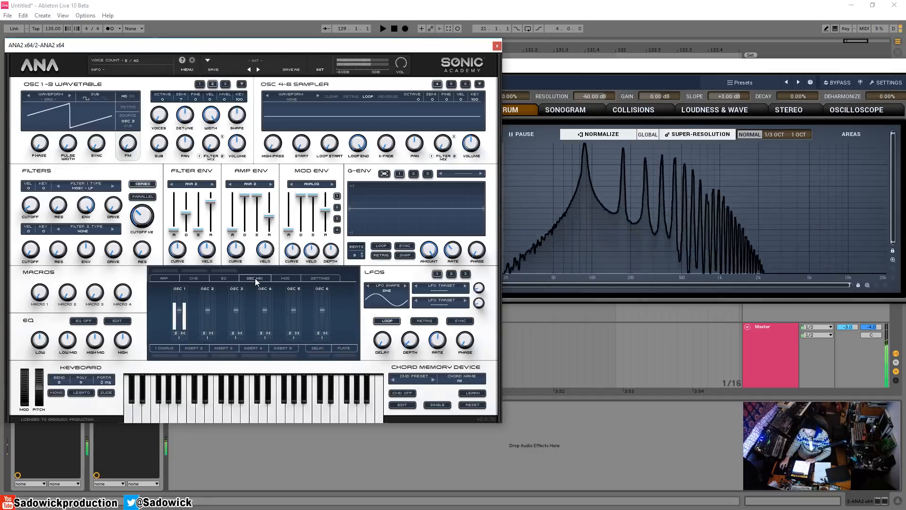
left_click(202, 83)
left_click(214, 83)
mouse_move(238, 142)
left_mouse_down()
mouse_move(245, 125)
mouse_move(240, 143)
left_mouse_up()
left_click(225, 84)
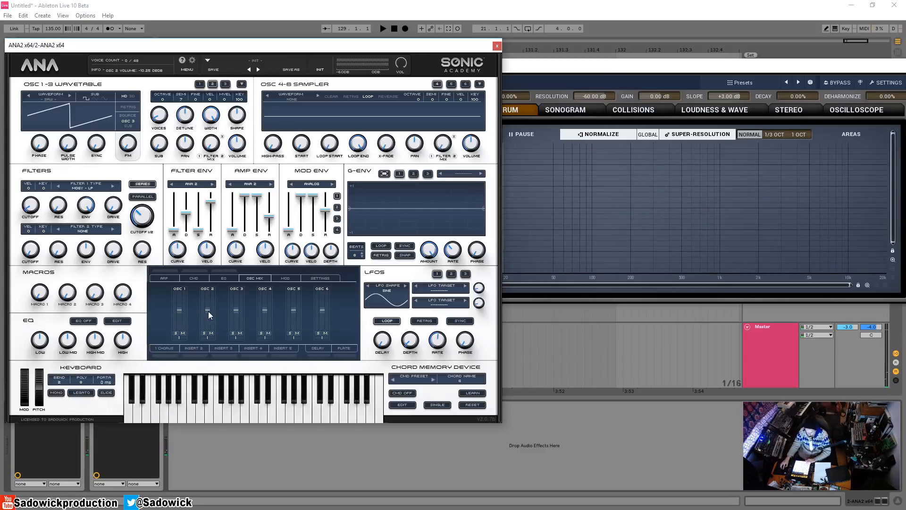
Lower the Osc 2 mixer level slightly, set Osc 2 to 4 voices, and adjust Cutoff 1/2
left_click_drag(208, 311, 210, 312)
left_click_drag(160, 89, 165, 80)
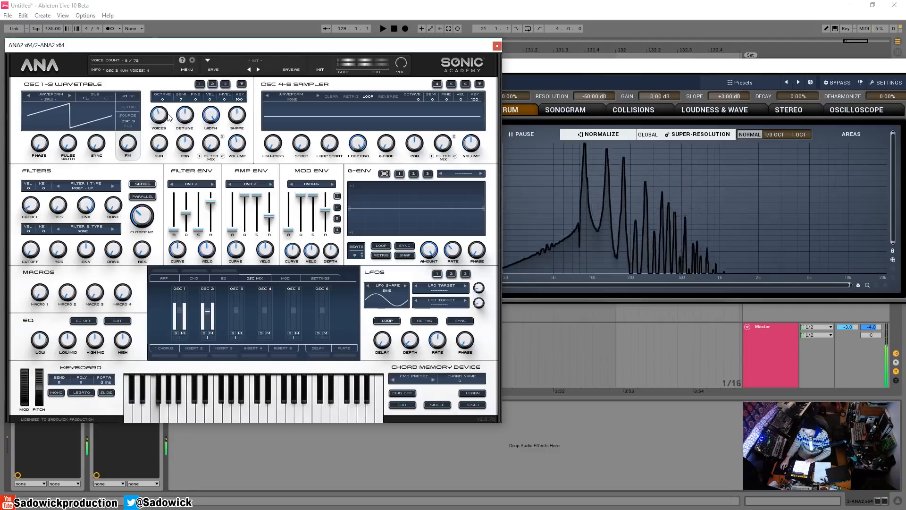
left_click_drag(163, 116, 168, 49)
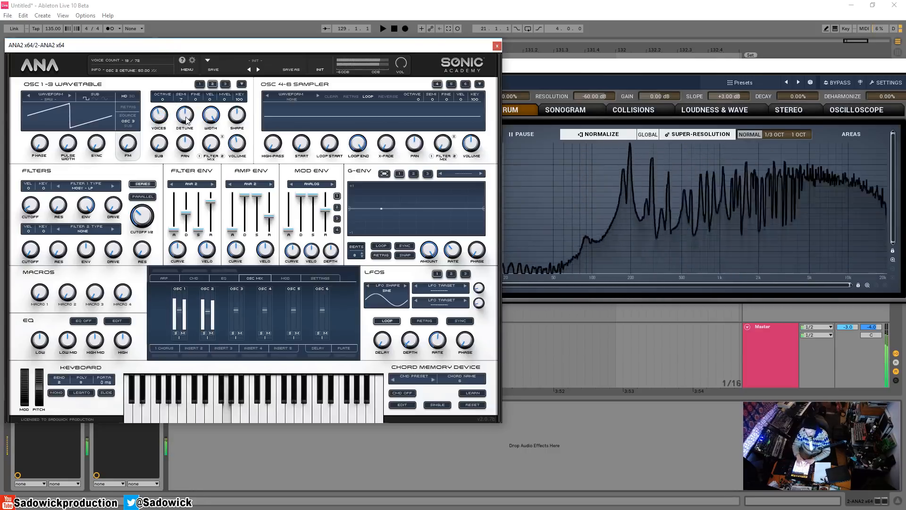
mouse_move(142, 216)
left_mouse_down()
mouse_move(147, 186)
mouse_move(144, 218)
left_mouse_up()
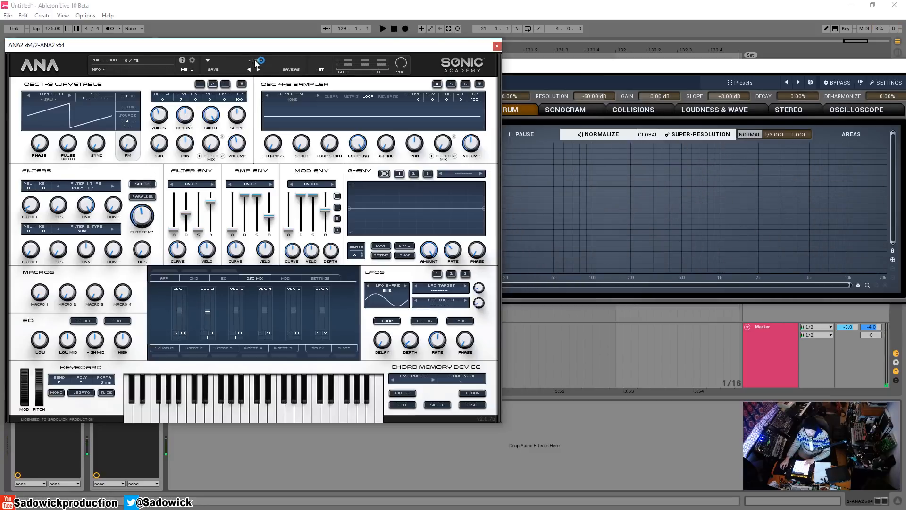
Reset the patch to its initial settings and set the Filter 1 Type to Vowel 1
left_click(321, 71)
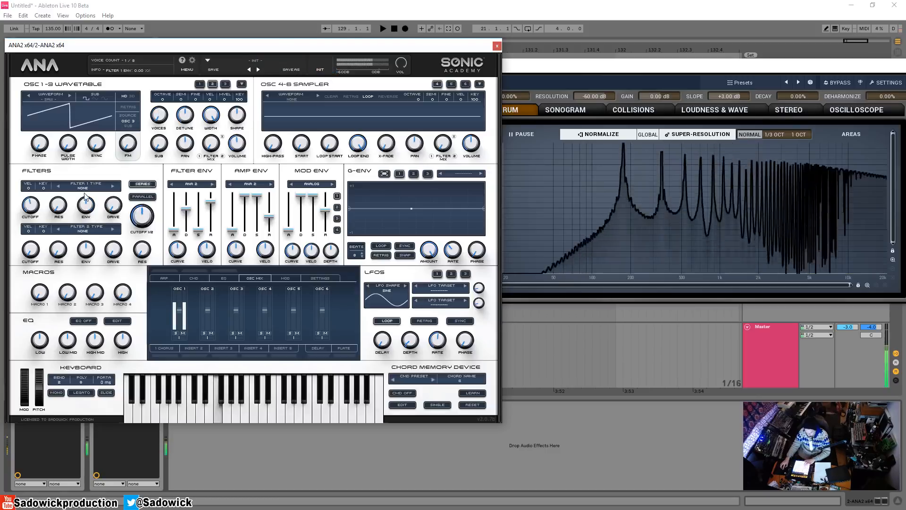
left_click(81, 228)
mouse_move(88, 218)
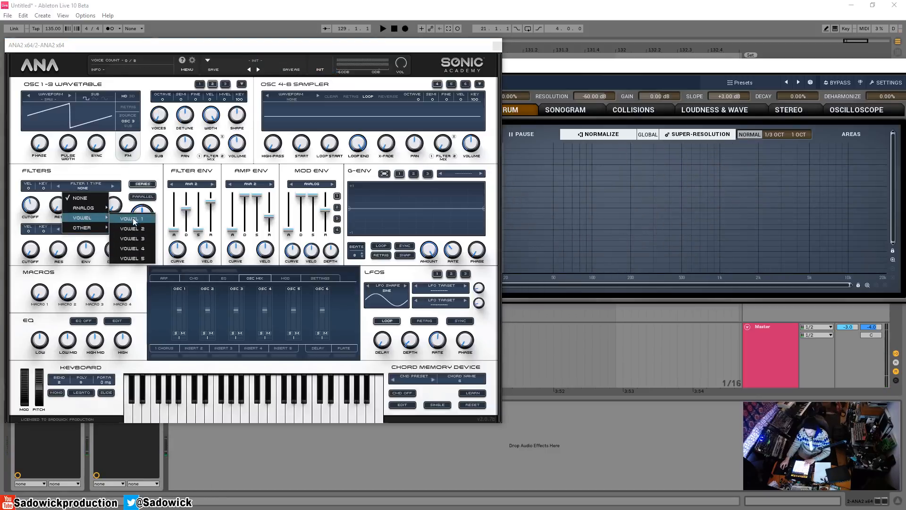
left_click(133, 219)
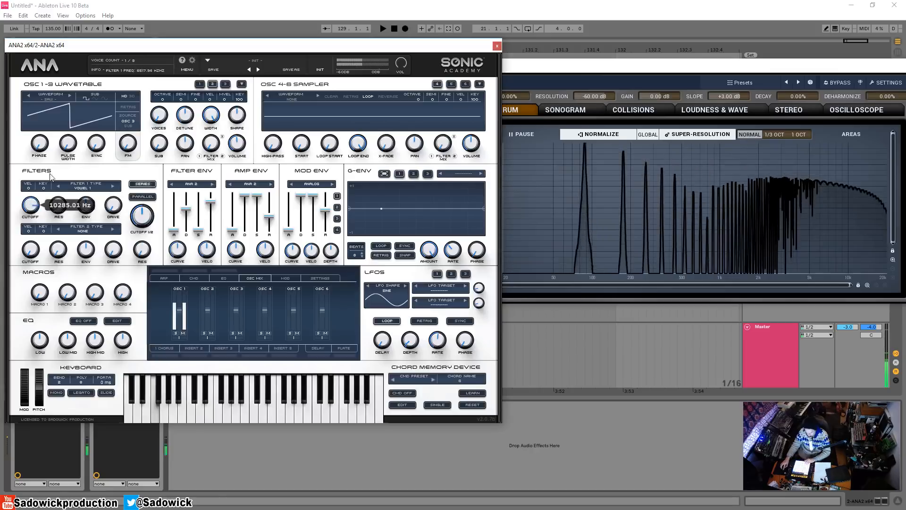
Sweep the Filter 1 cutoff on Vowel 1 and Vowel 2, then switch to Vowel 3 with the cutoff back at mid-range
mouse_move(50, 177)
left_mouse_down()
mouse_move(32, 207)
mouse_move(61, 187)
mouse_move(52, 172)
left_mouse_up()
mouse_move(30, 210)
left_mouse_down()
mouse_move(59, 211)
mouse_move(35, 207)
mouse_move(40, 222)
left_mouse_up()
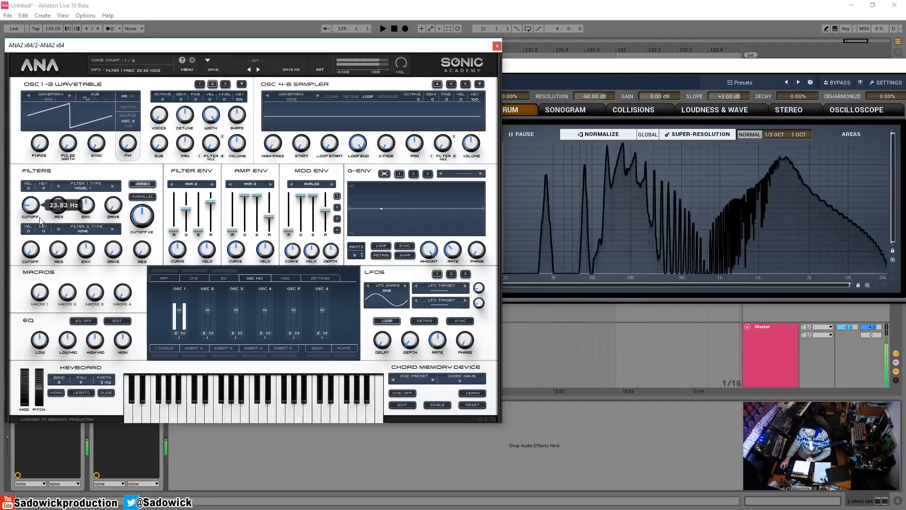
left_click(112, 187)
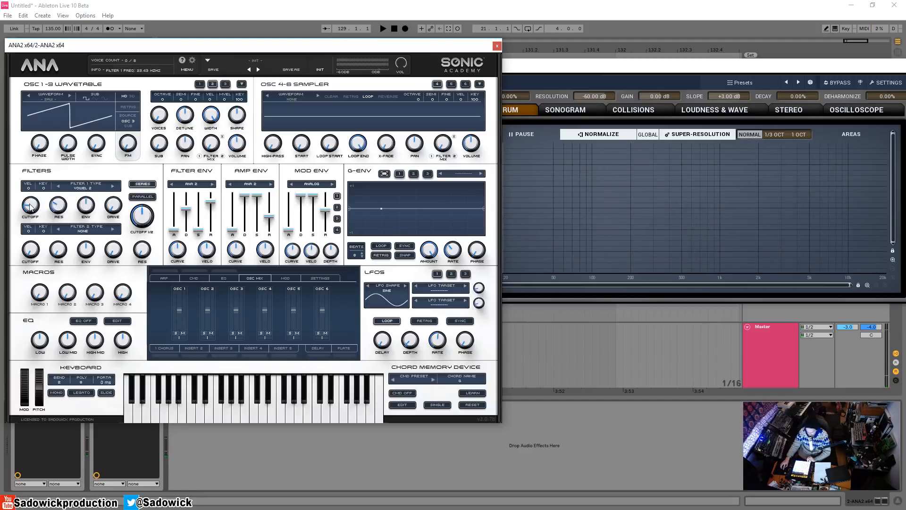
left_click_drag(30, 206, 41, 163)
left_click(35, 208)
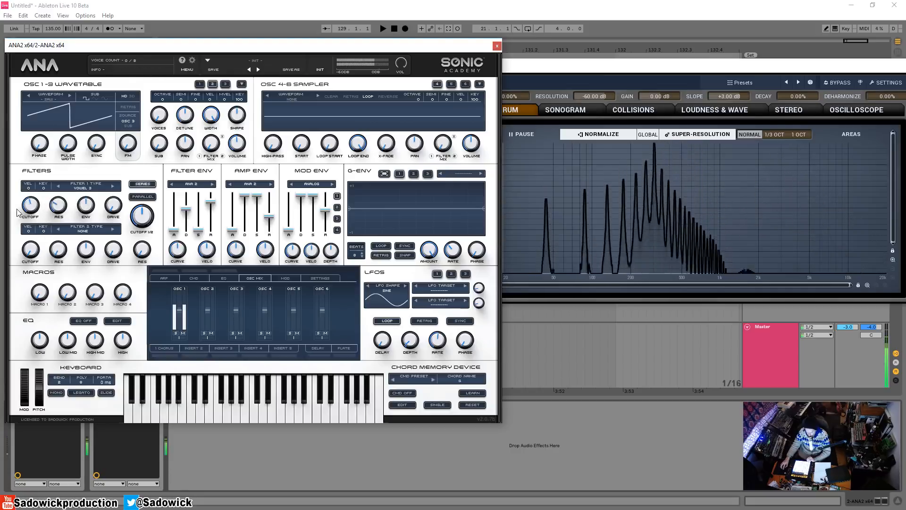
Assign LFO 1 to the Filter 1 cutoff, adjust its depth and rate, and enable its Retrig
right_click(30, 202)
left_click(72, 227)
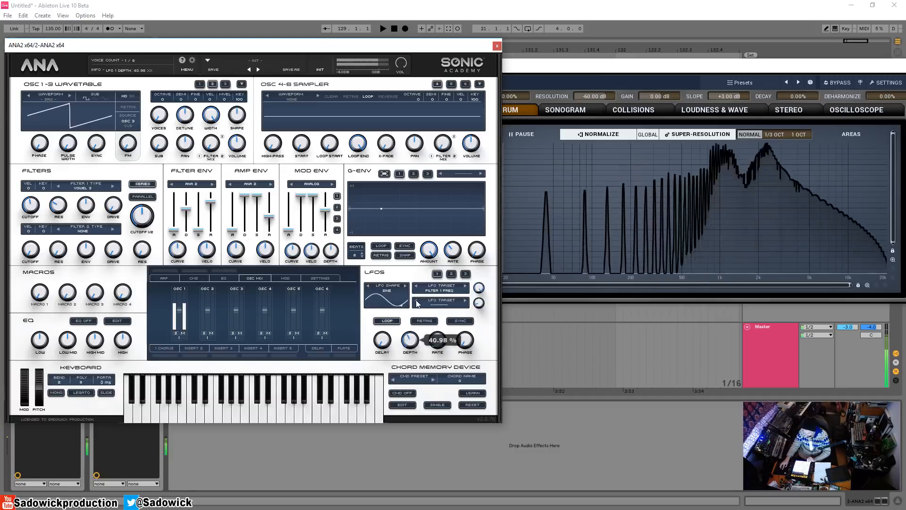
left_click_drag(437, 336, 440, 327)
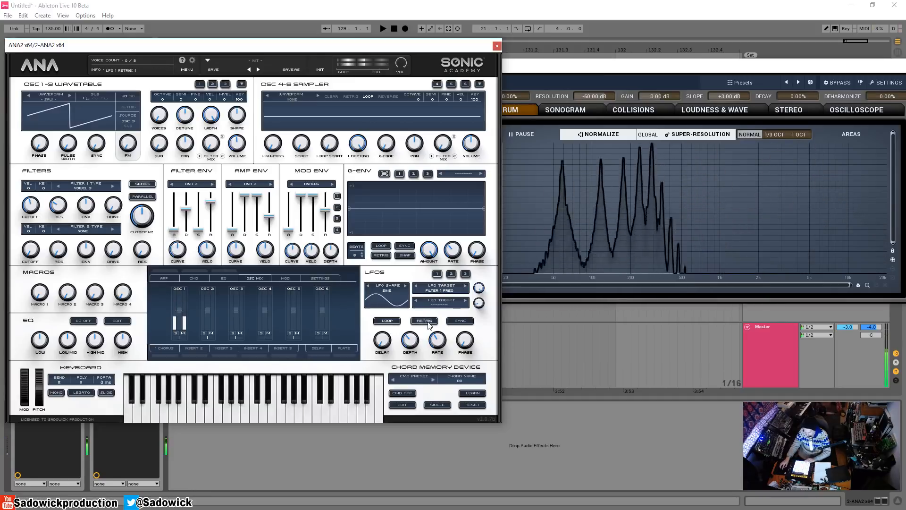
left_click(465, 321)
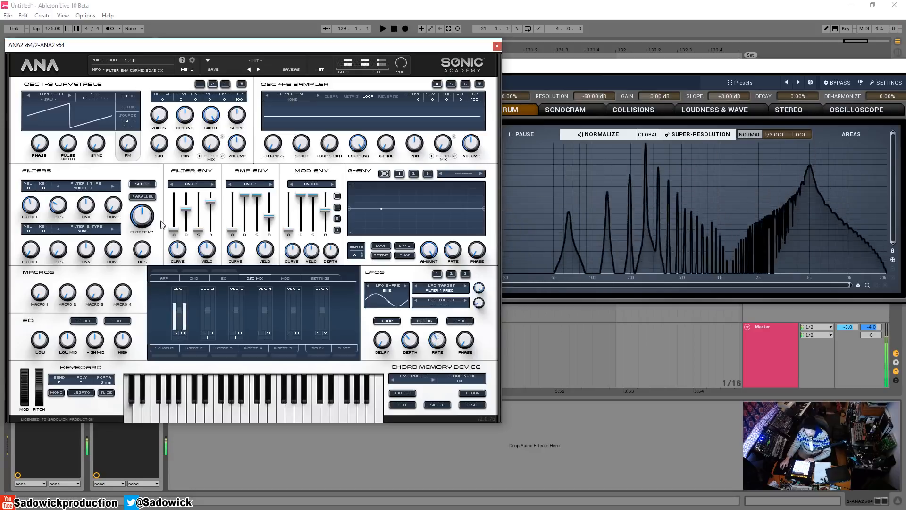
Step the Filter 1 Type through Vowel 5 to Phase 1 with the LFO modulation running
left_click(114, 187)
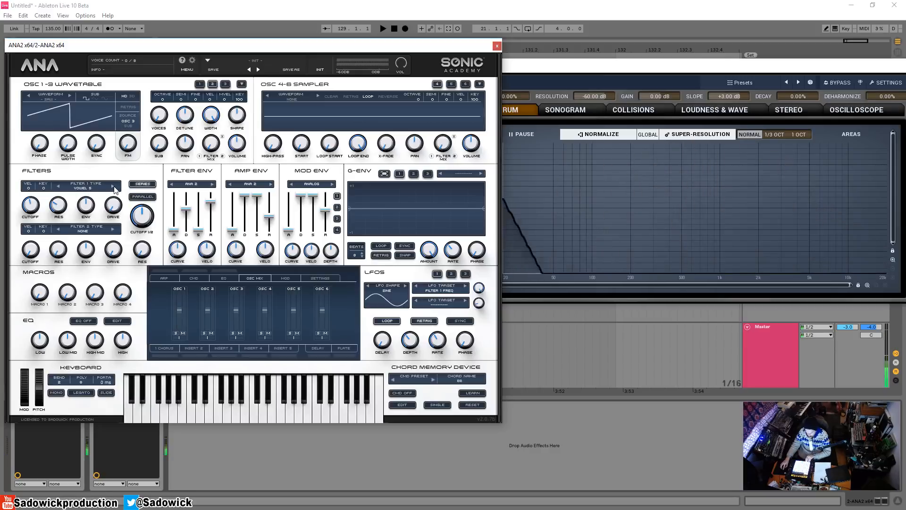
left_click(114, 188)
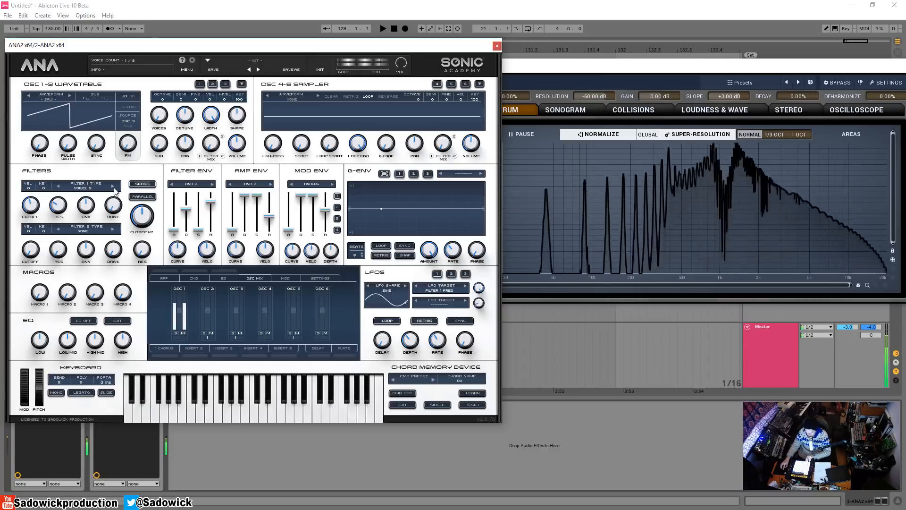
left_click(115, 188)
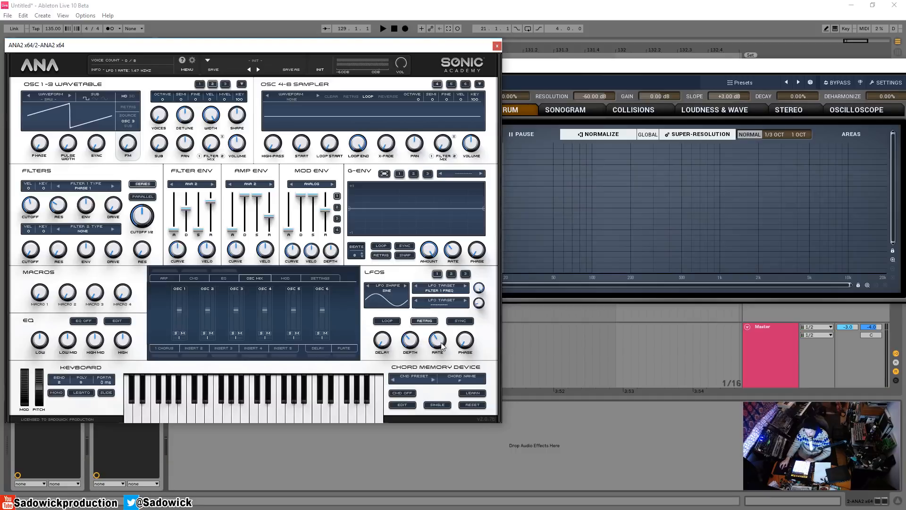
Adjust the rate and phase of LFO 1, and step the Filter 1 Type through Phase 2 to 2-Pole
left_click_drag(441, 346, 443, 336)
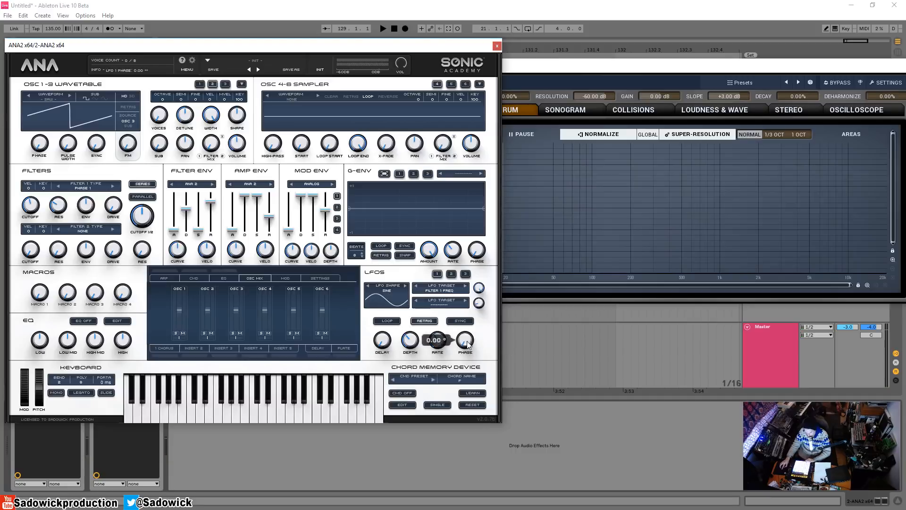
left_click_drag(466, 307, 489, 242)
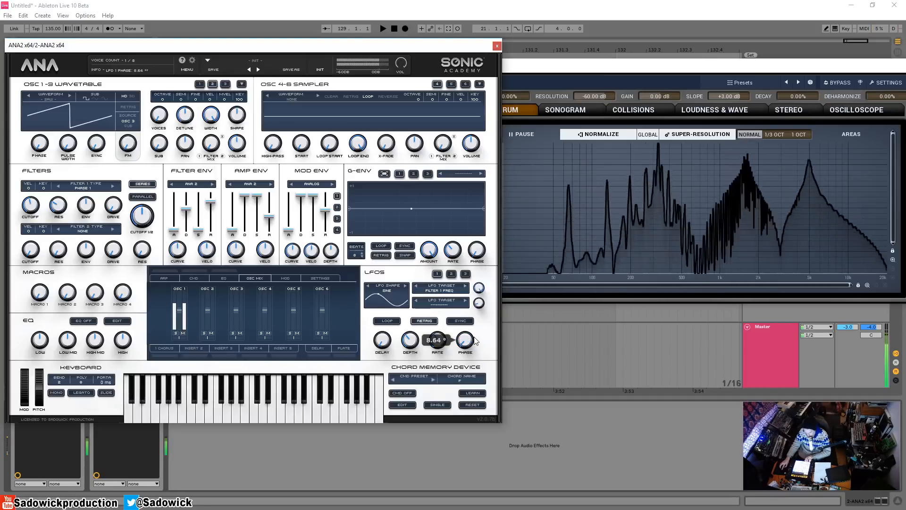
left_click_drag(475, 341, 461, 341)
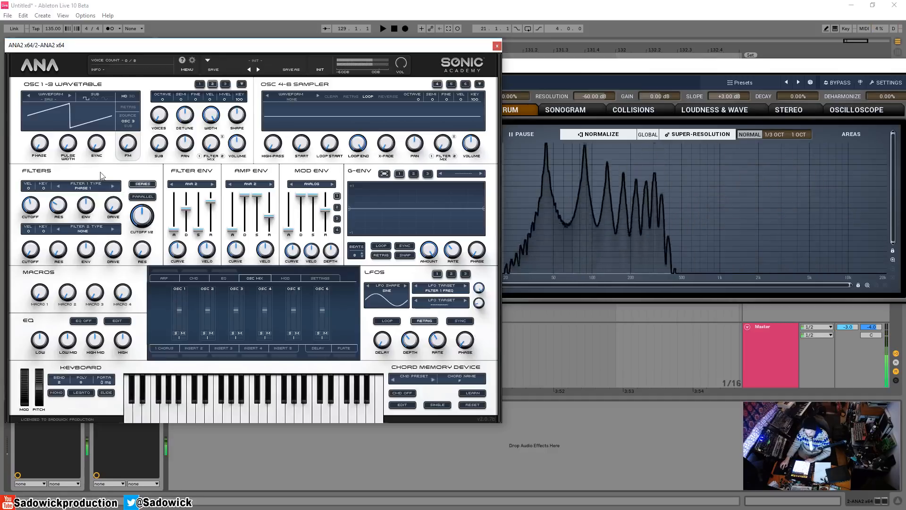
left_click(112, 186)
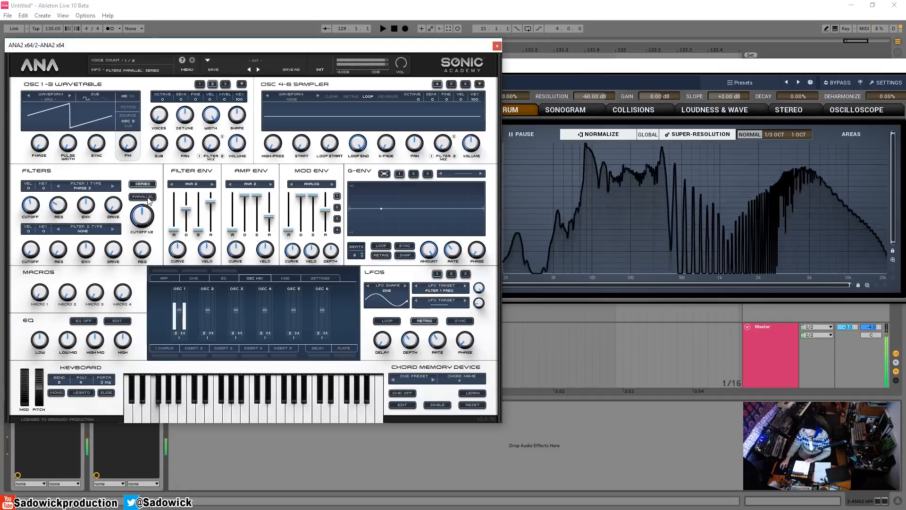
left_click(114, 188)
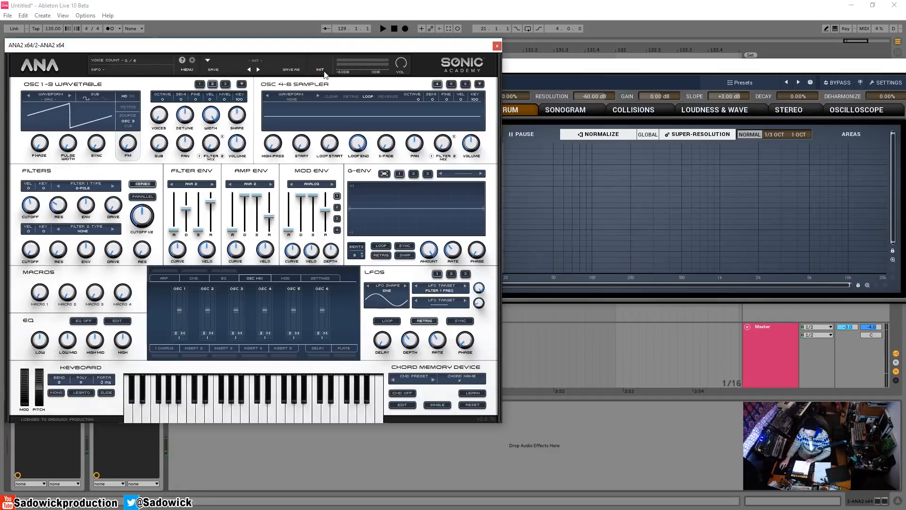
Reset the patch to its initial settings and set the Filter 1 Type to 2-Pole + Saturated
left_click(321, 71)
left_click(82, 187)
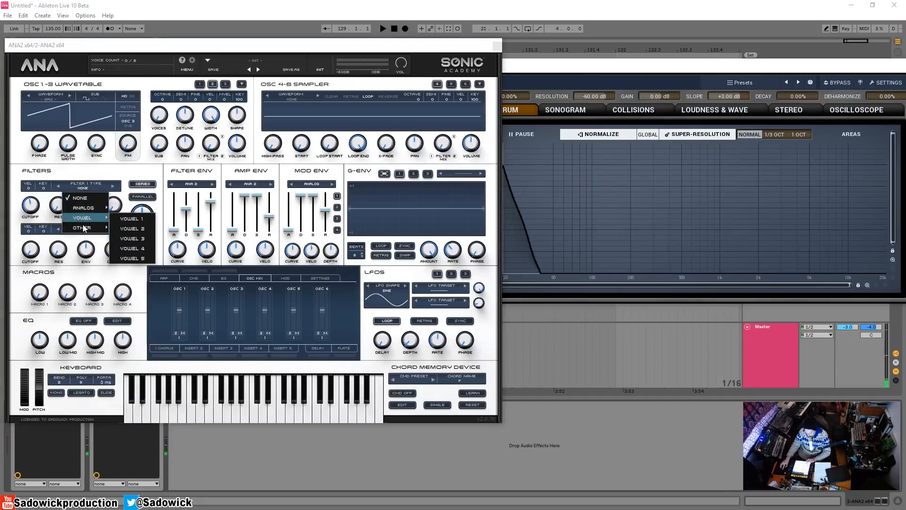
mouse_move(82, 231)
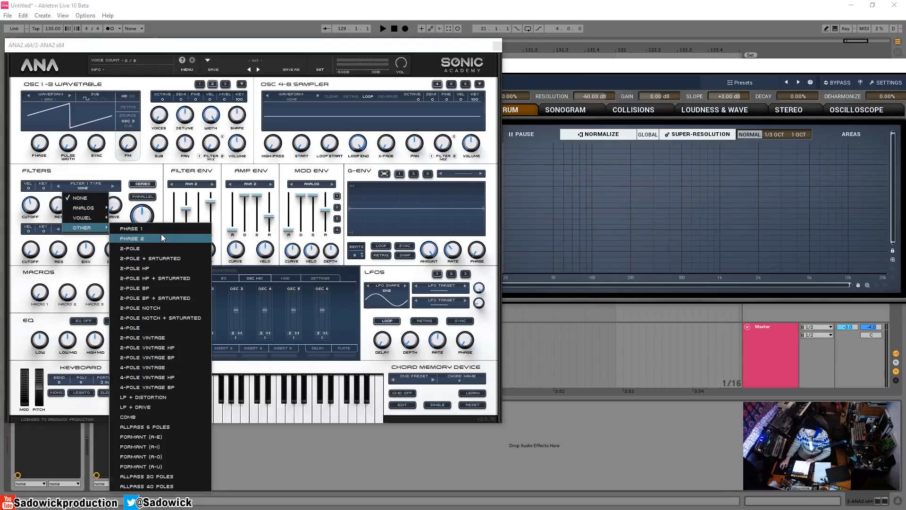
left_click(165, 258)
Raise the drive and resonance of Filter 1
left_click_drag(118, 213, 118, 179)
left_click_drag(59, 205, 72, 152)
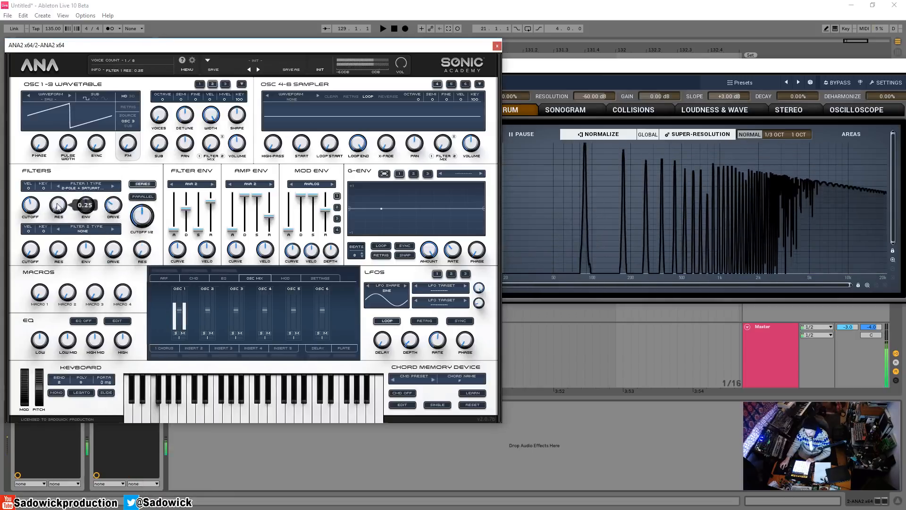
Adjust the cutoff and drive of Filter 1 and sweep the master cutoff of both filters
left_click_drag(30, 205, 34, 237)
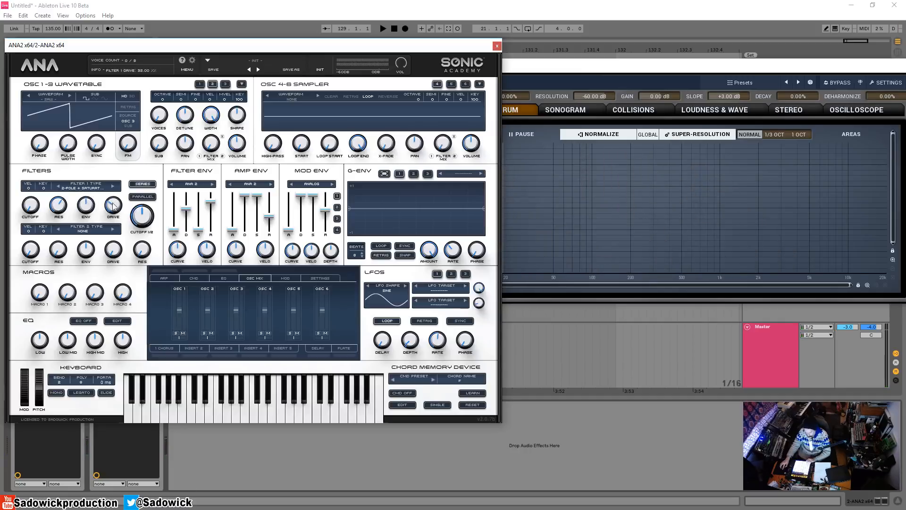
left_click_drag(113, 204, 136, 214)
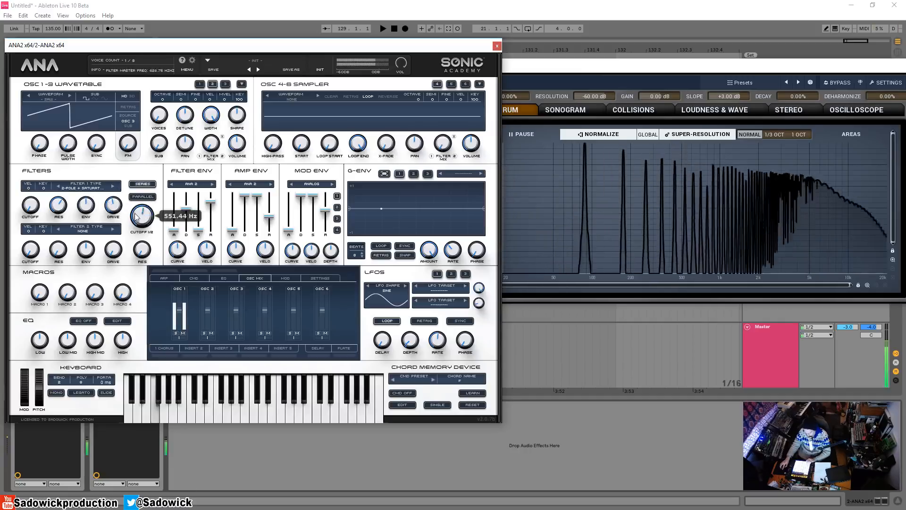
Set the Filter 1 Type to Allpass 40 Poles and sweep its resonance
left_click(73, 186)
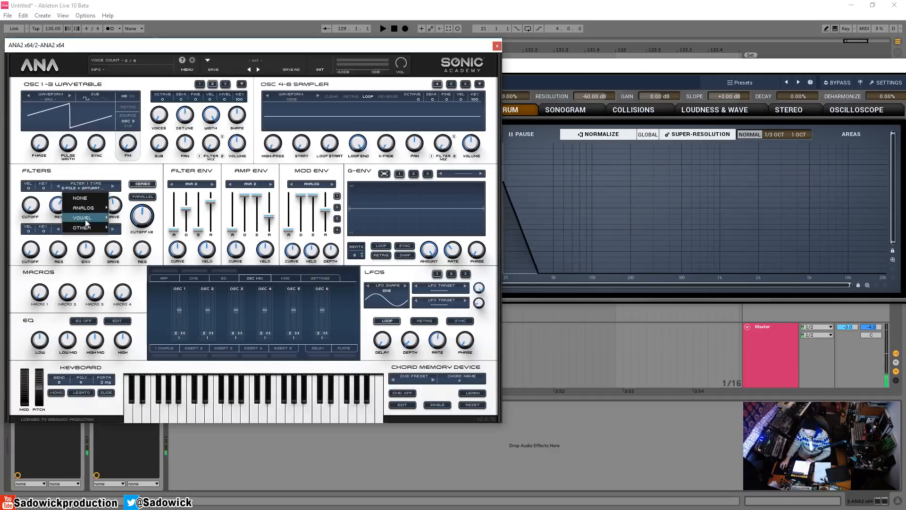
mouse_move(89, 228)
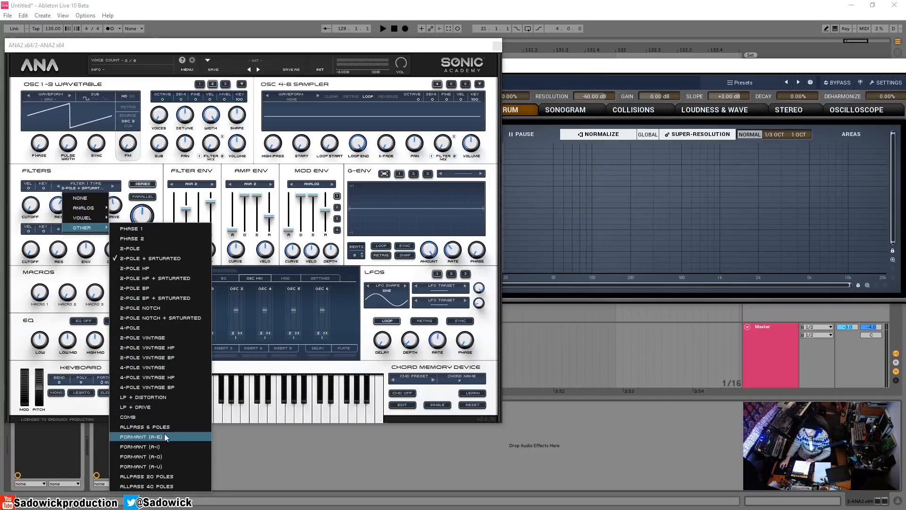
left_click(170, 486)
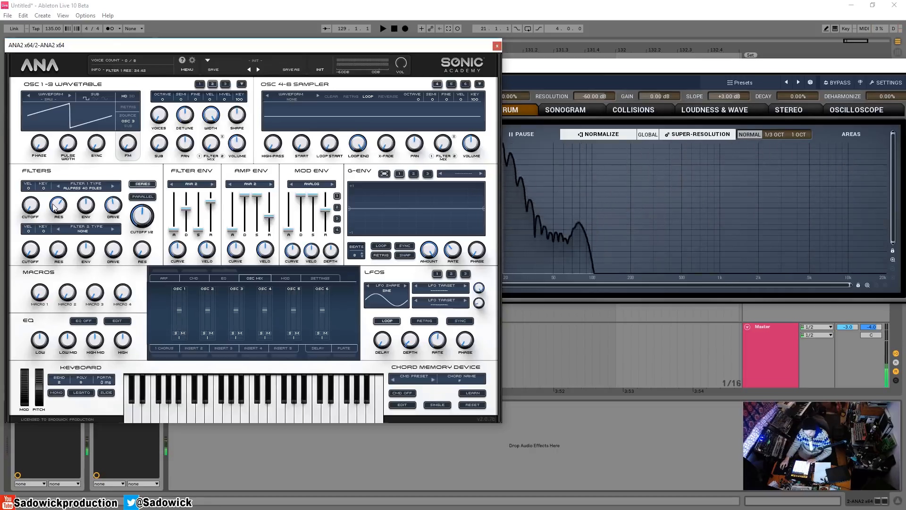
left_click_drag(59, 230, 38, 131)
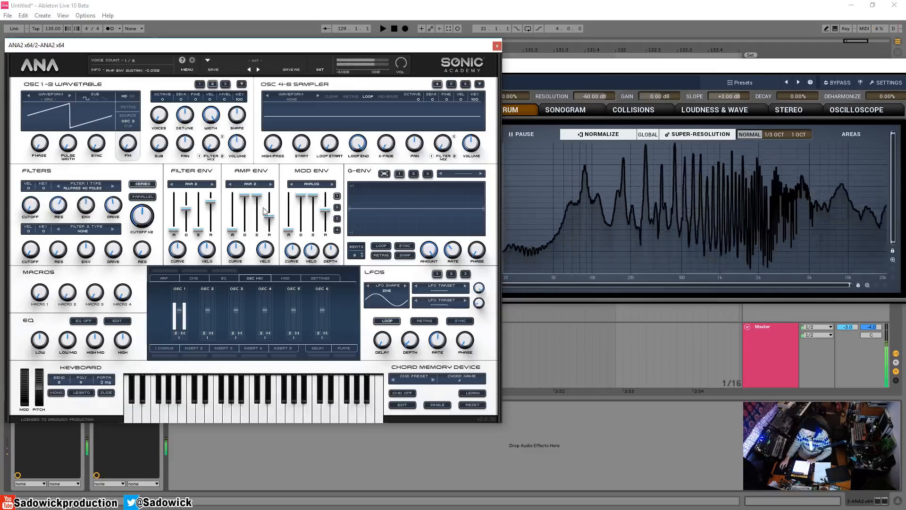
Shorten the amp envelope's decay and bring its sustain from minimum up to a medium level
left_click_drag(264, 211, 262, 231)
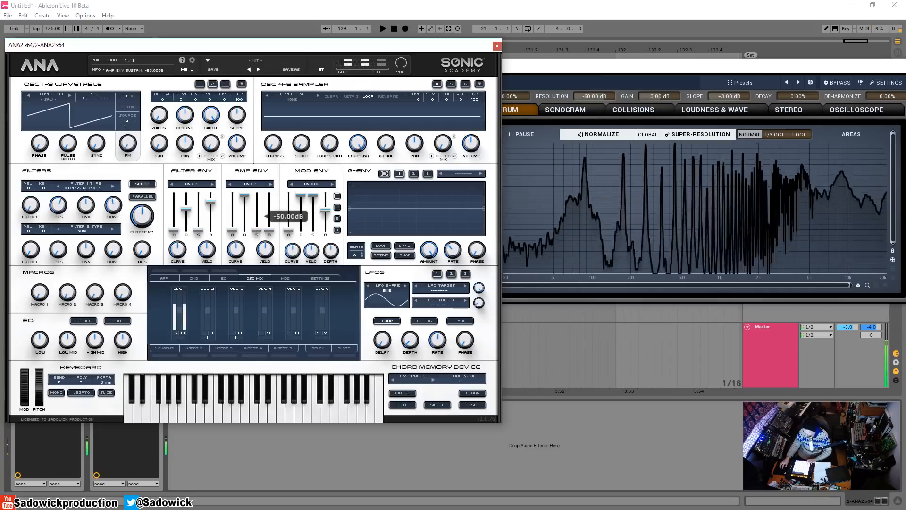
left_click_drag(245, 196, 244, 206)
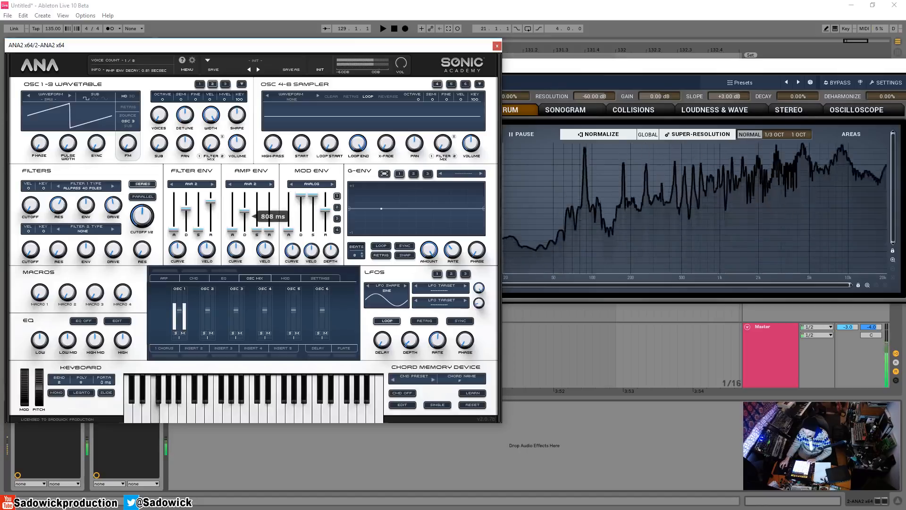
left_click_drag(256, 230, 257, 209)
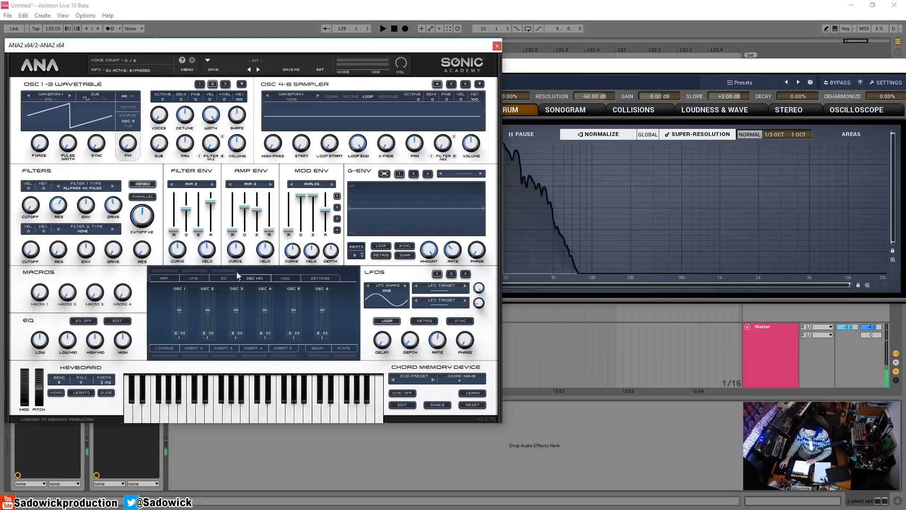
Load the Tubedrive distortion effect into the first insert slot
left_click(165, 347)
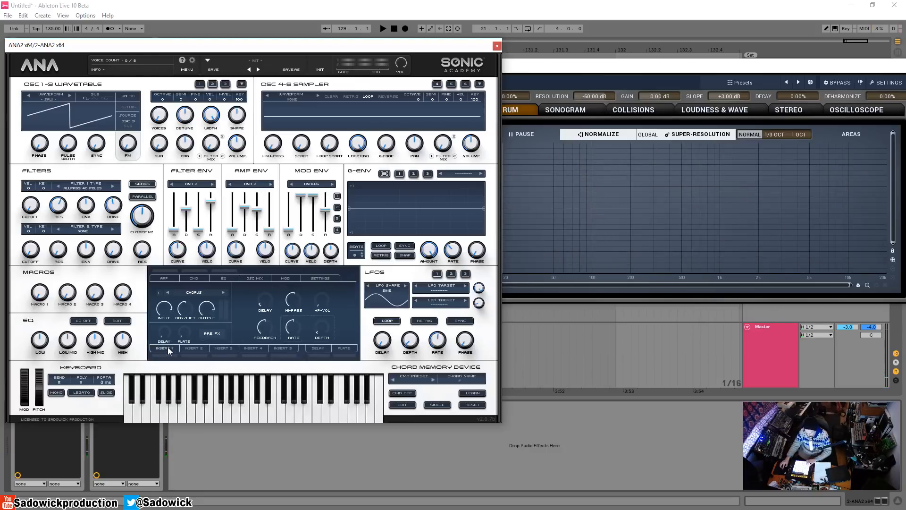
left_click(193, 293)
mouse_move(228, 324)
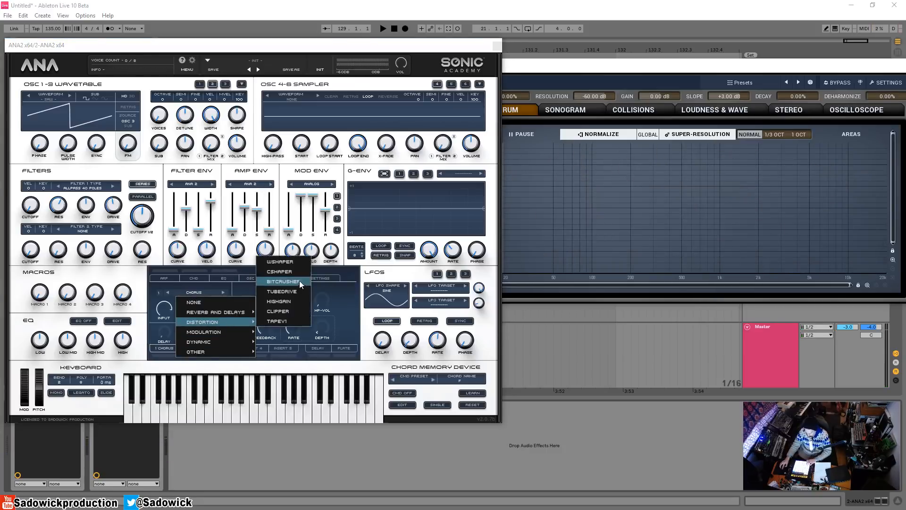
left_click(294, 291)
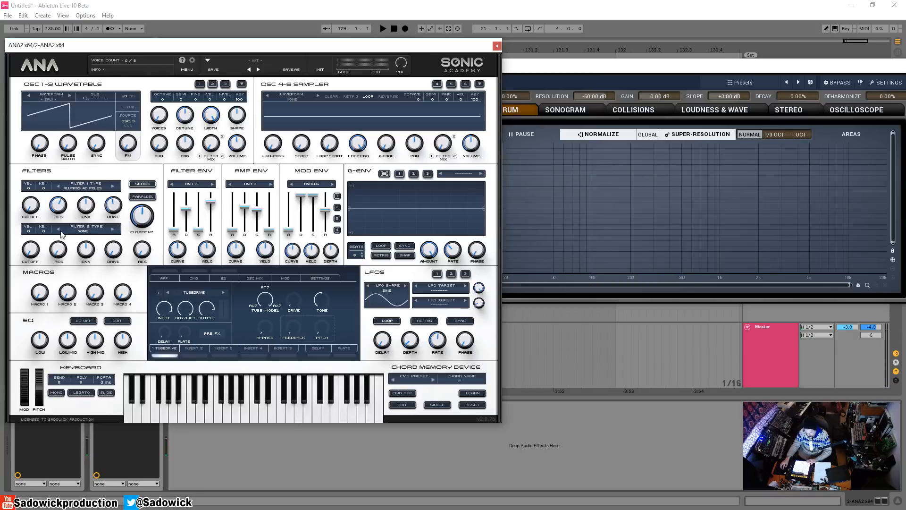
Set the Filter 2 Type to Mogy - LP, lower its cutoff and raise its envelope amount
left_click(88, 231)
mouse_move(86, 251)
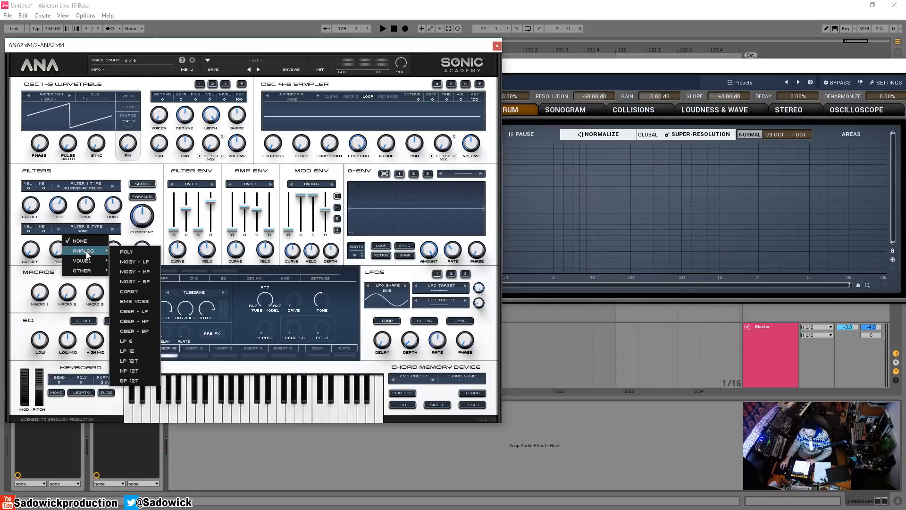
left_click(140, 264)
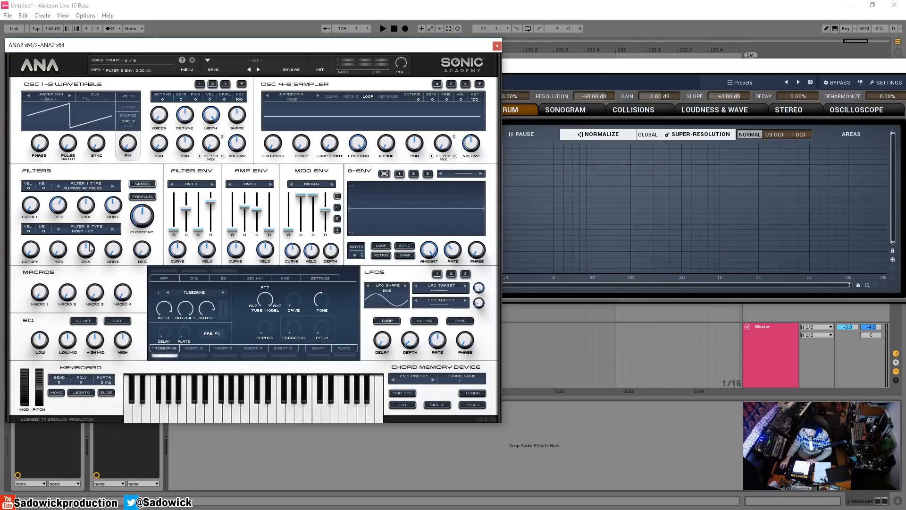
left_click_drag(36, 250, 35, 232)
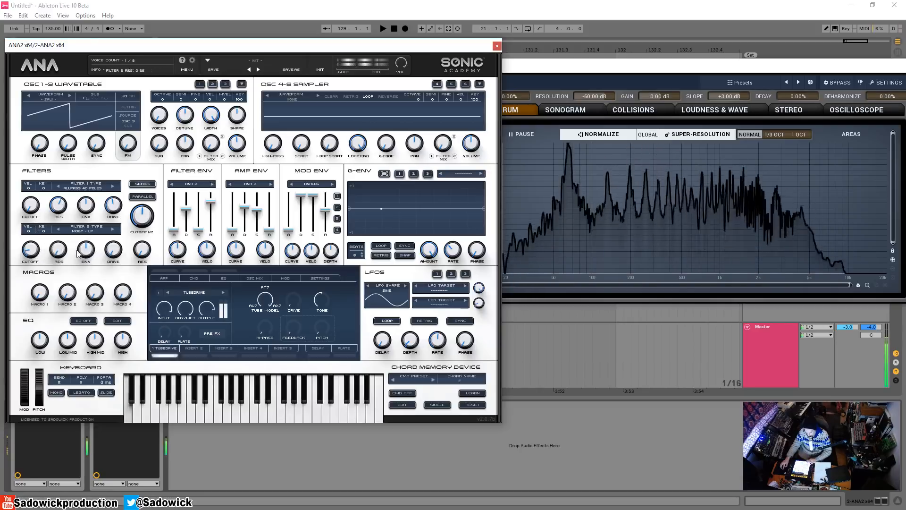
left_click_drag(86, 250, 85, 231)
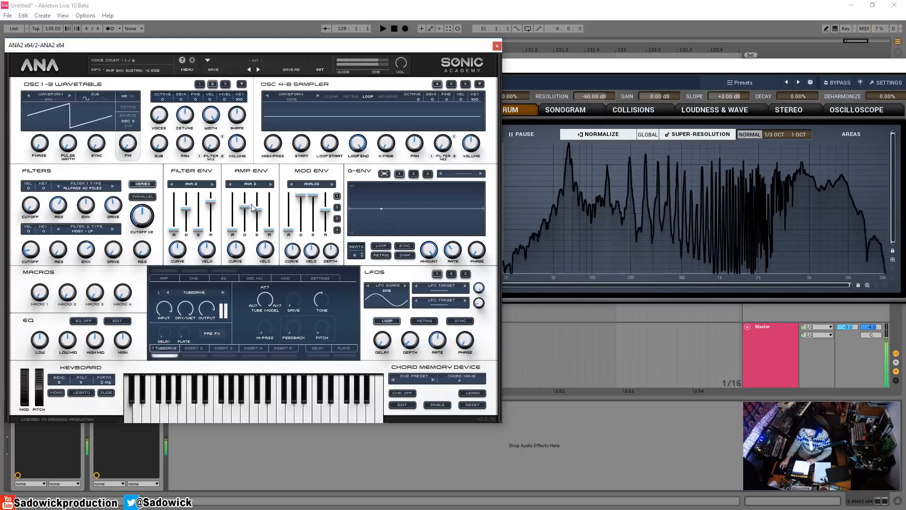
Shorten the filter envelope's decay, raise the Filter 2 envelope amount to about 59% and fine-tune the Filter 2 cutoff
left_click_drag(187, 208, 187, 216)
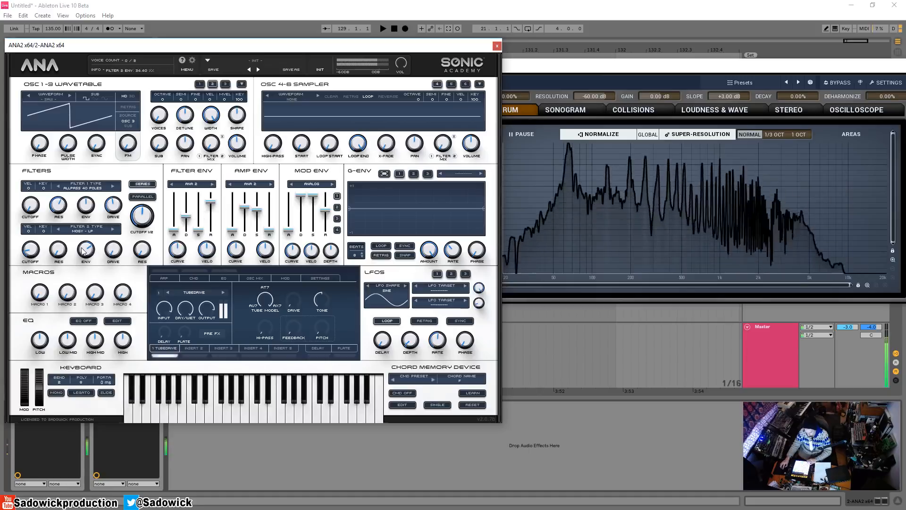
left_click_drag(31, 251, 31, 245)
left_click_drag(87, 250, 87, 249)
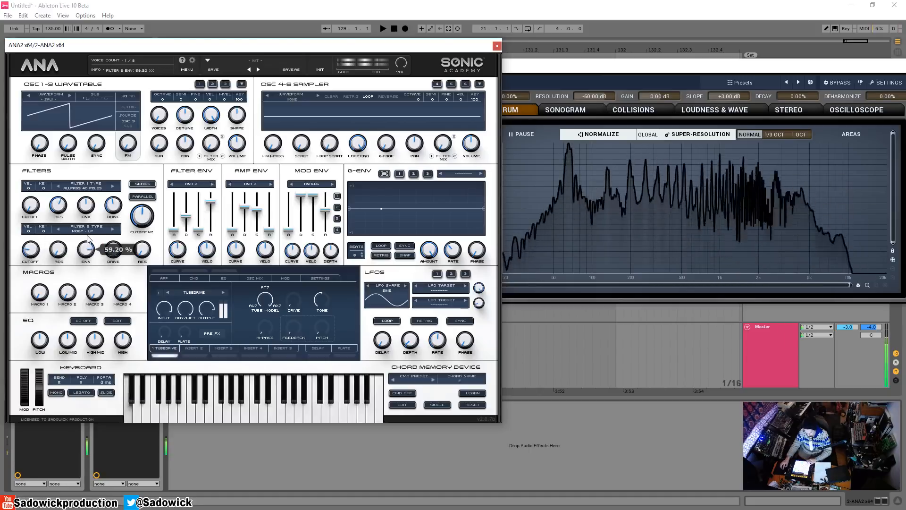
mouse_move(26, 249)
left_mouse_down()
mouse_move(24, 269)
mouse_move(34, 243)
left_mouse_up()
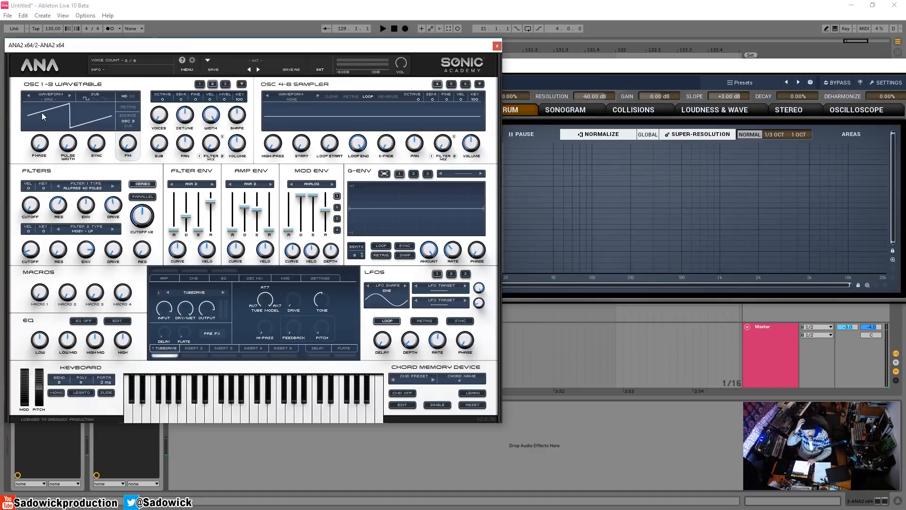
Set the Filter 1 Type to Allpass 20 Poles and the Filter 2 Type to Formant (A-E)
left_click(96, 191)
mouse_move(86, 233)
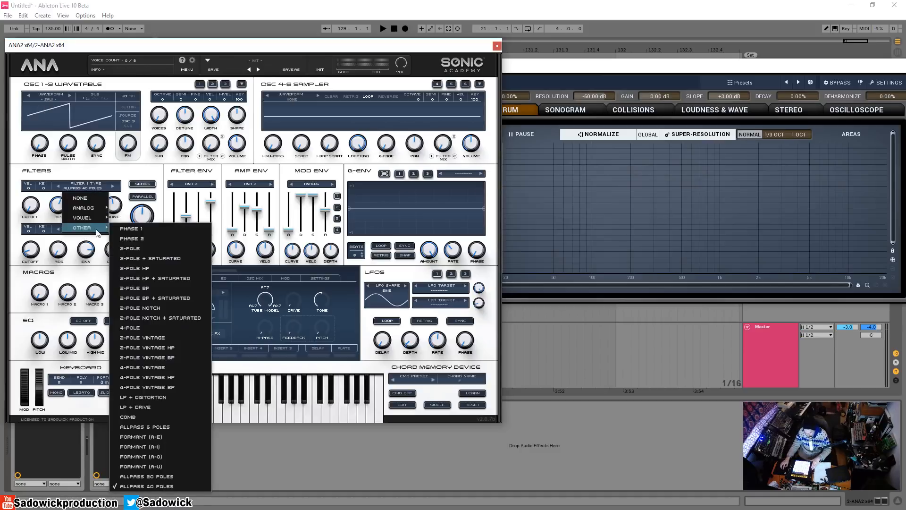
left_click(161, 475)
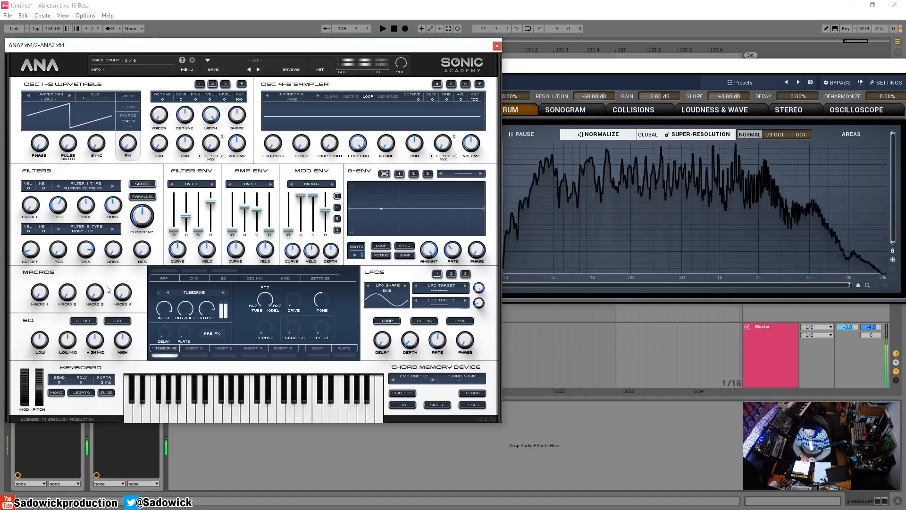
left_click(92, 234)
mouse_move(89, 270)
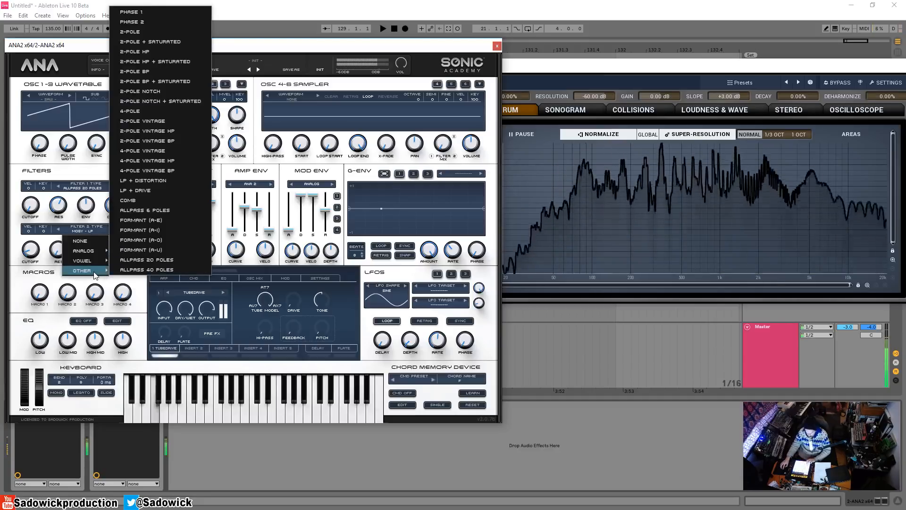
left_click(164, 219)
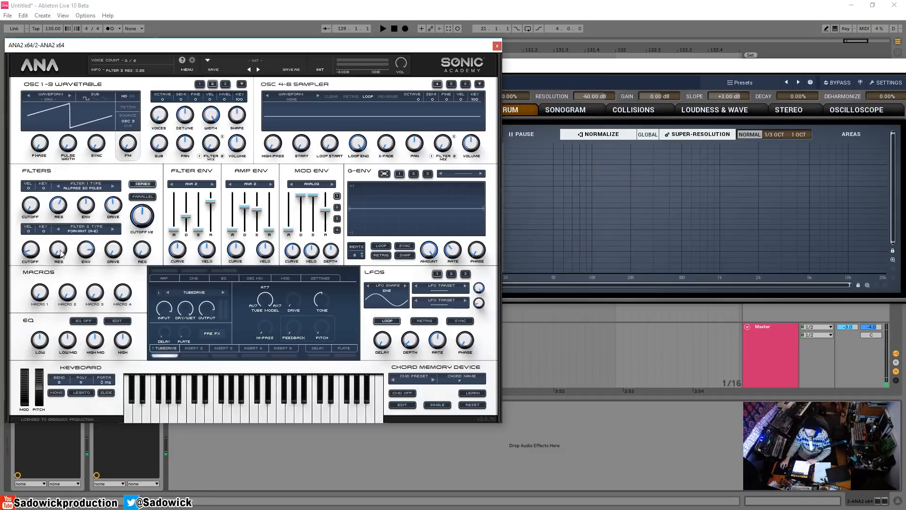
Raise the resonance of Filter 1 and sweep its cutoff
mouse_move(32, 205)
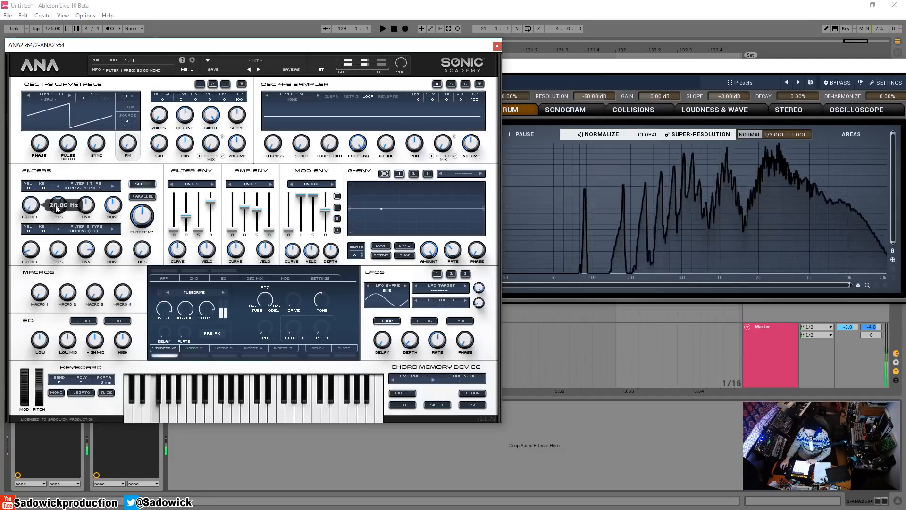
left_click_drag(60, 208, 45, 151)
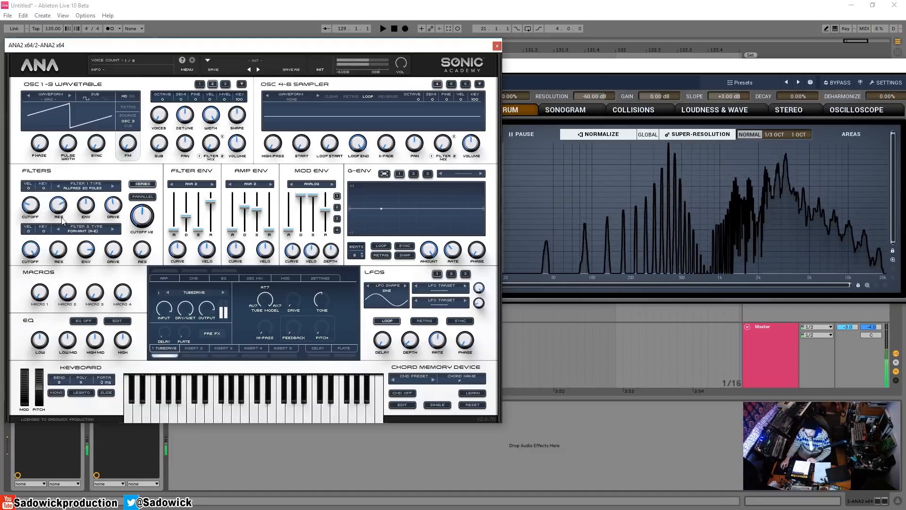
left_click_drag(32, 208, 35, 185)
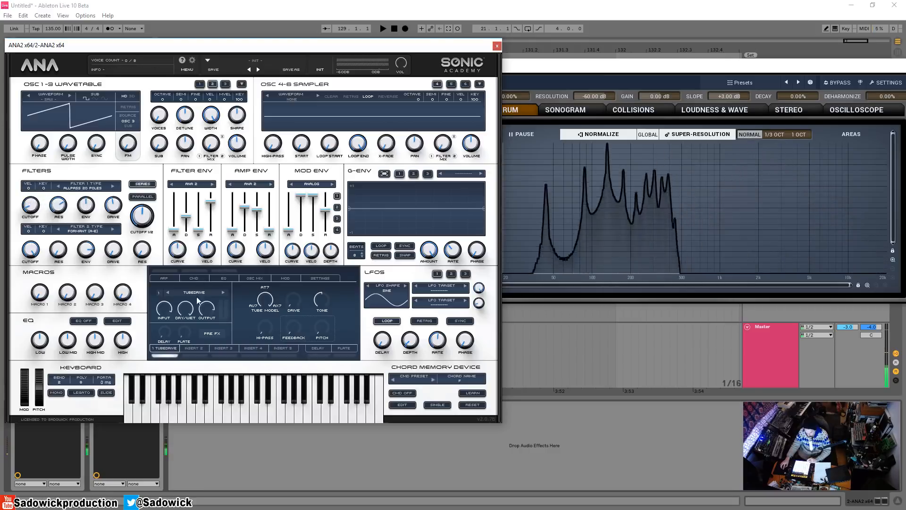
left_click_drag(36, 208, 34, 158)
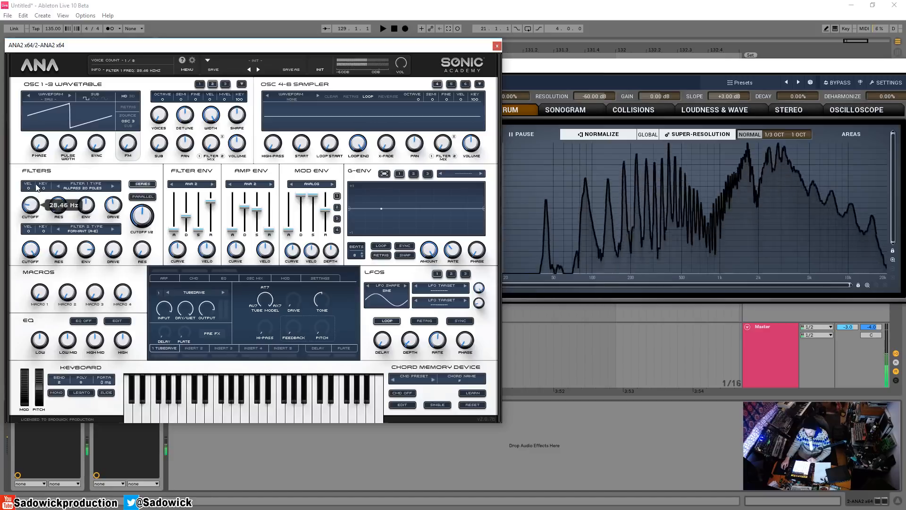
Lower the Filter 2 envelope amount, raise the drive and sweep the cutoff of Filter 2
left_click_drag(86, 250, 34, 269)
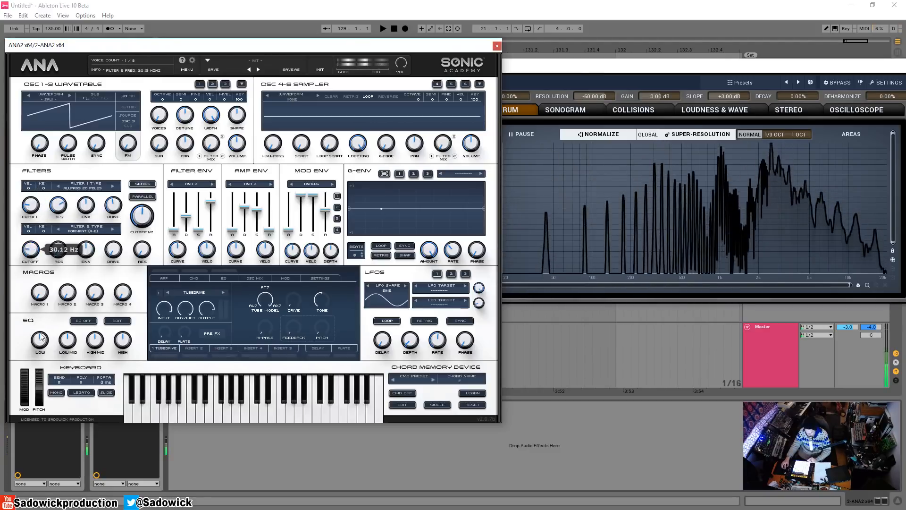
left_click_drag(52, 322, 55, 355)
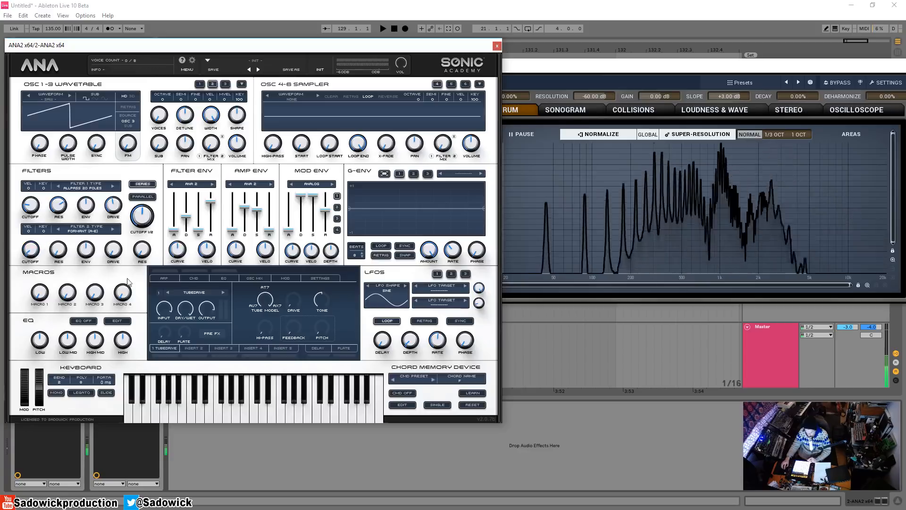
left_click_drag(113, 251, 124, 172)
mouse_move(28, 250)
left_mouse_down()
mouse_move(30, 214)
mouse_move(33, 233)
mouse_move(40, 214)
mouse_move(42, 246)
left_mouse_up()
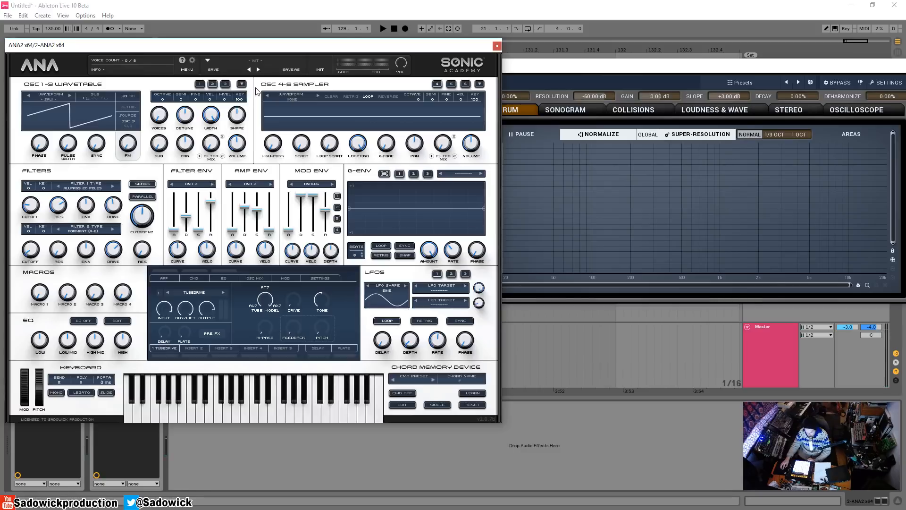
Reset the patch to its initial settings and open the sample browser for Sampler 4
left_click(321, 70)
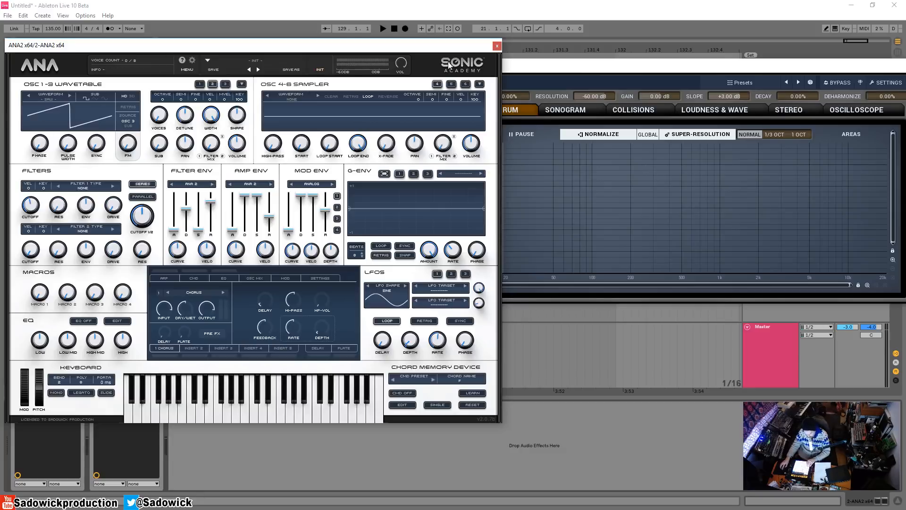
left_click(292, 98)
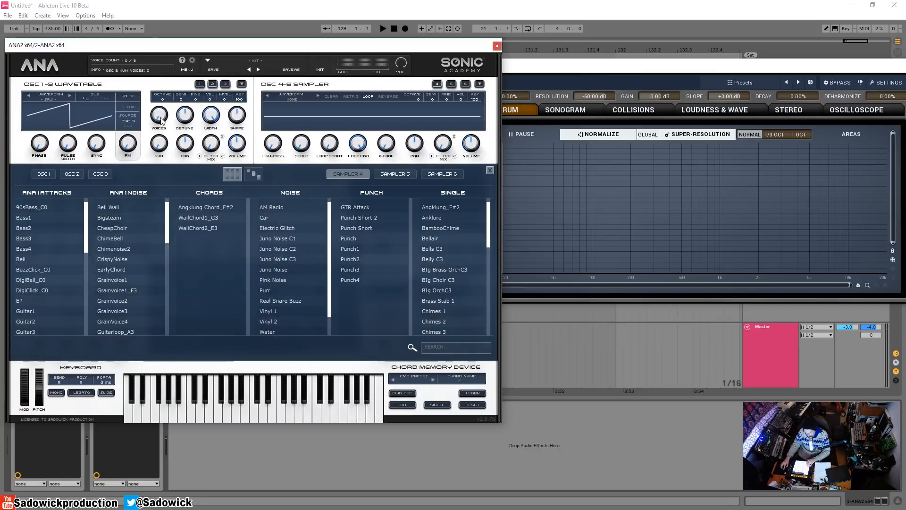
left_click(201, 84)
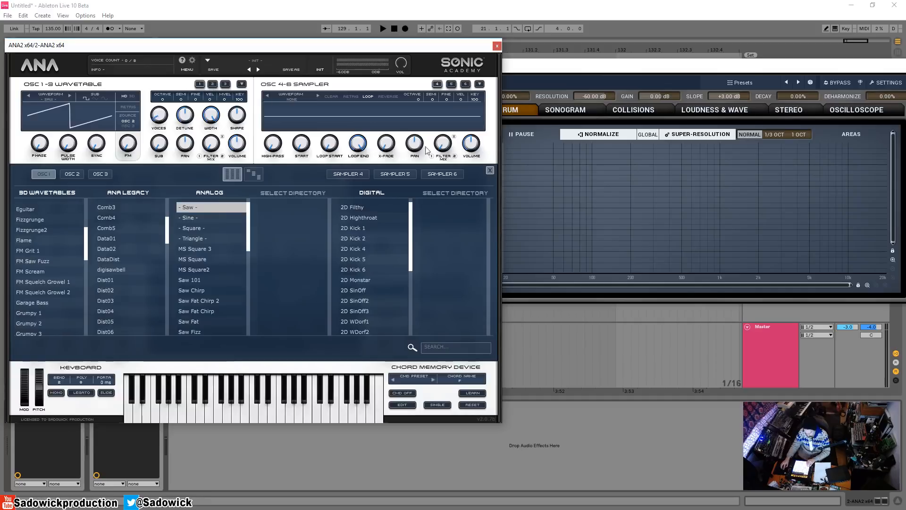
left_click(490, 171)
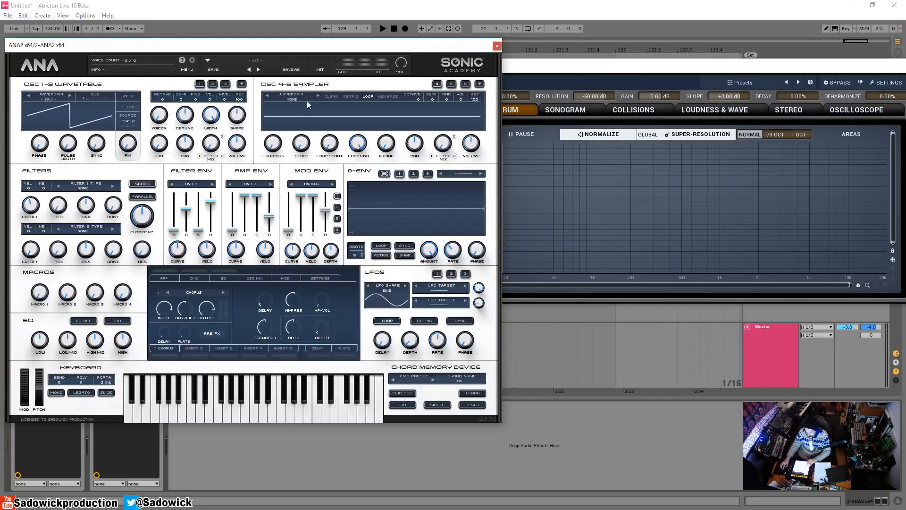
left_click(292, 99)
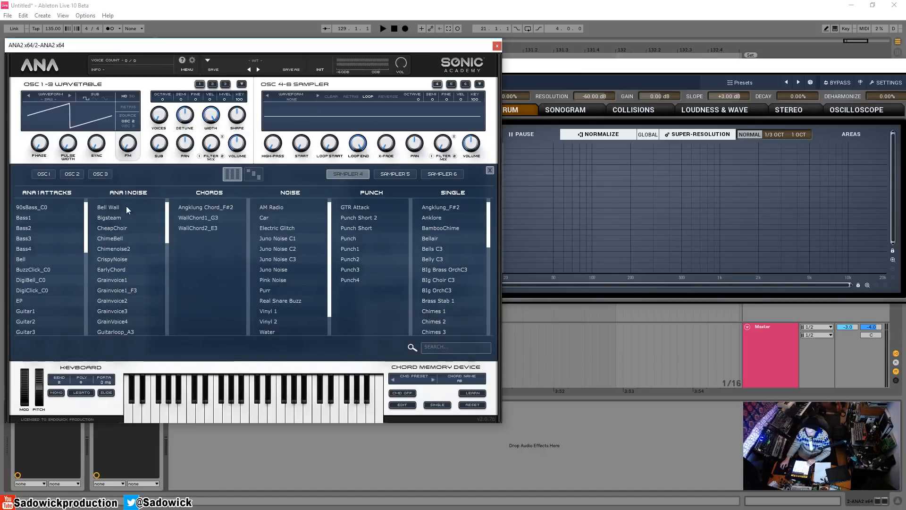
Load the 90sBass_C0 sample into Sampler 4, set playback to Retrig, and audition GTR Attack and Punch Short
left_click(46, 208)
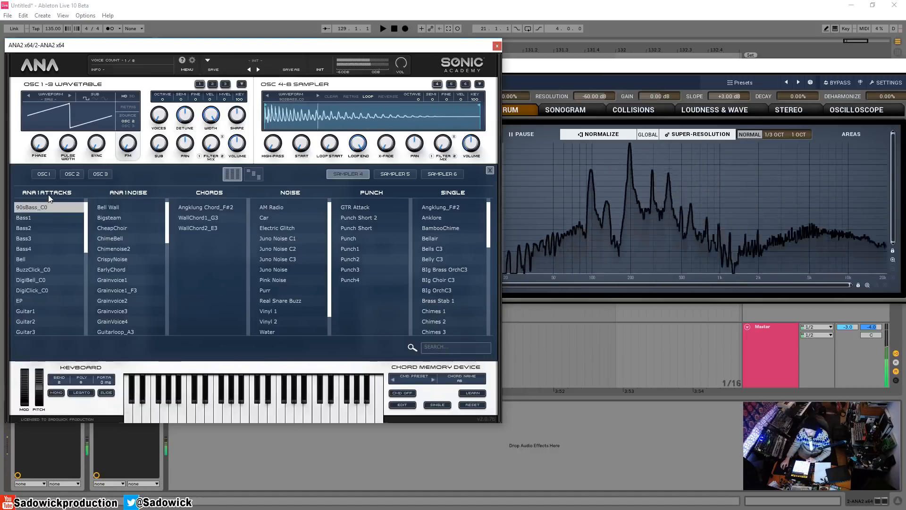
left_click(364, 97)
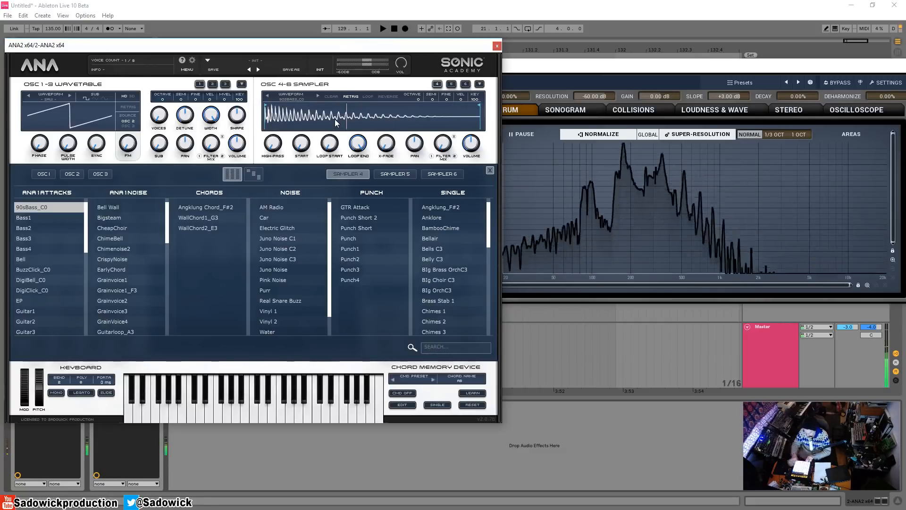
left_click(352, 209)
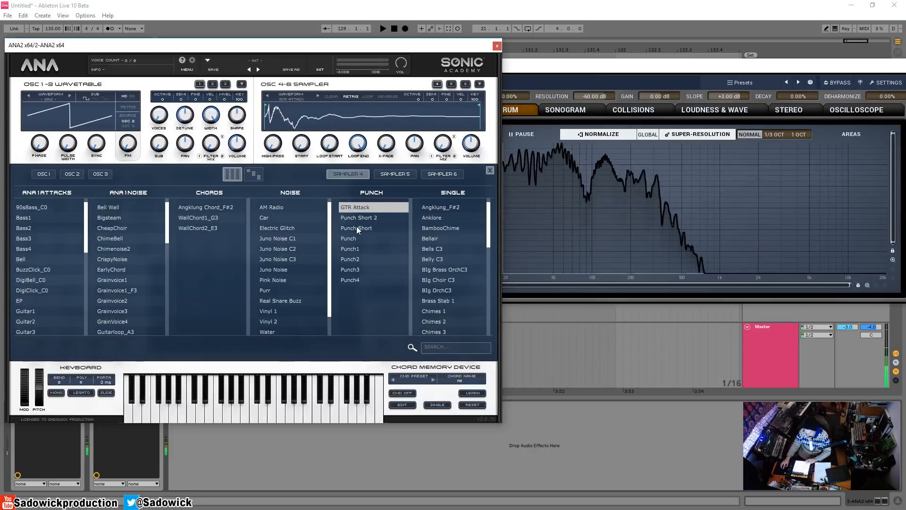
left_click(356, 226)
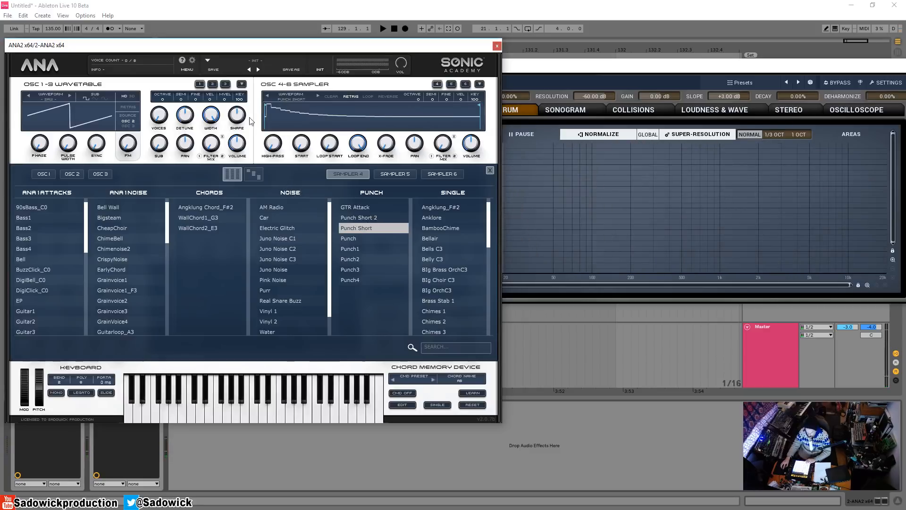
Audition the Bell Wall, EP, Guitar1, Angklung_F#2, BambooChime, Belly C3 and Chimes 1 samples in Sampler 4
left_click(117, 206)
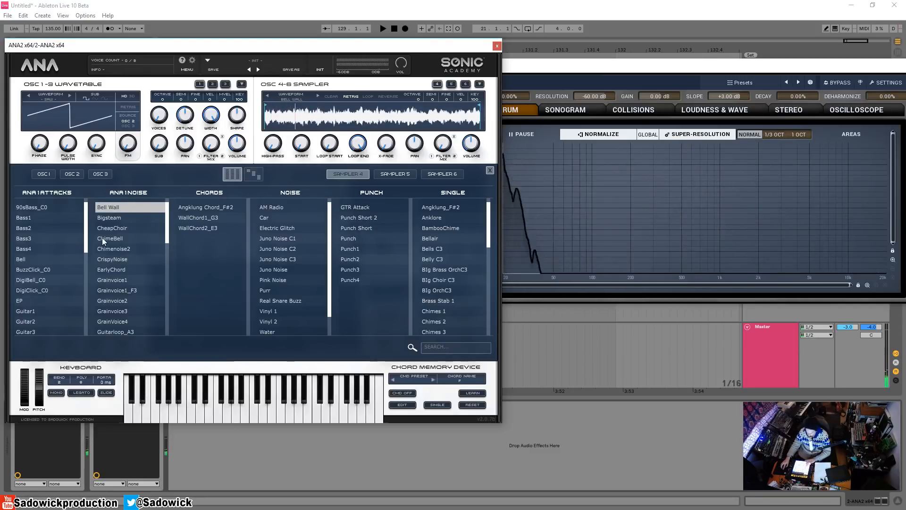
left_click(44, 299)
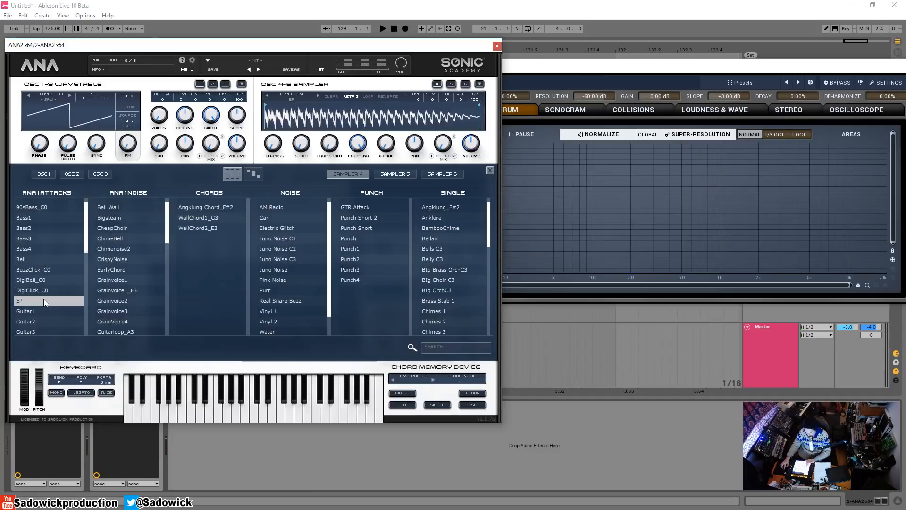
left_click(37, 312)
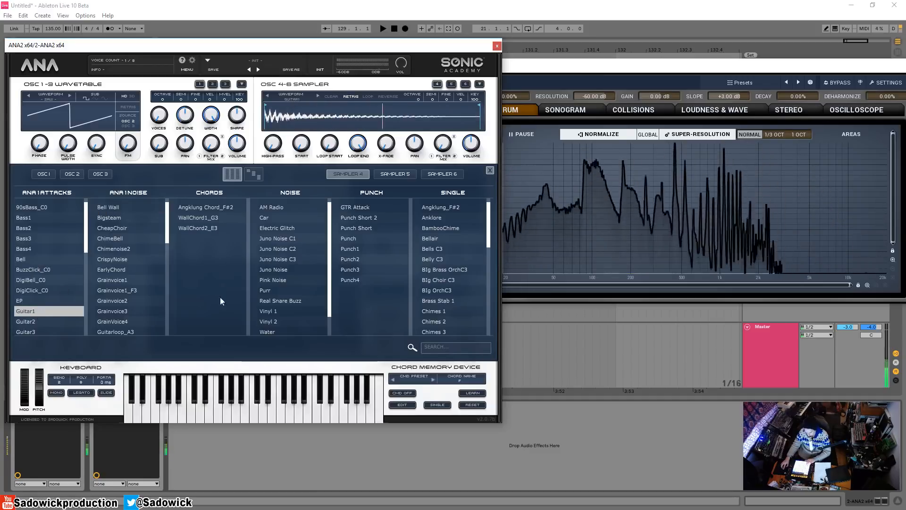
left_click(435, 209)
left_click(433, 229)
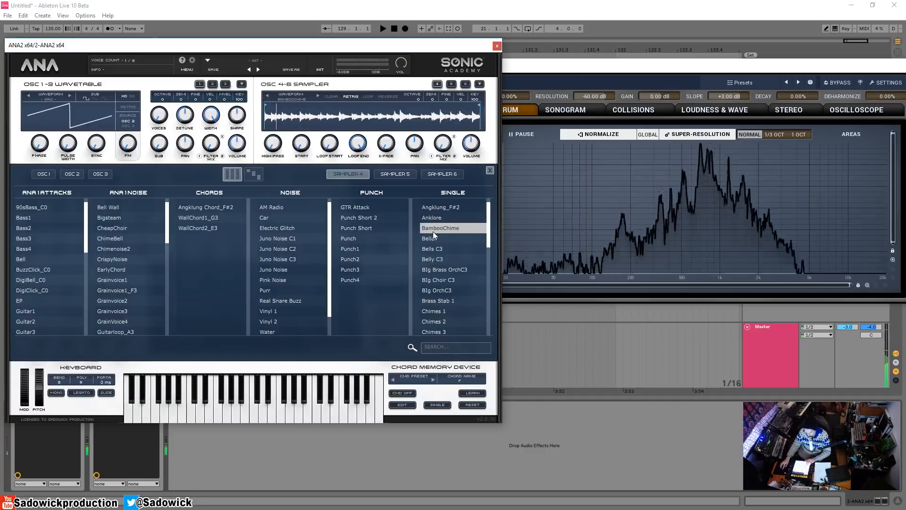
left_click(431, 256)
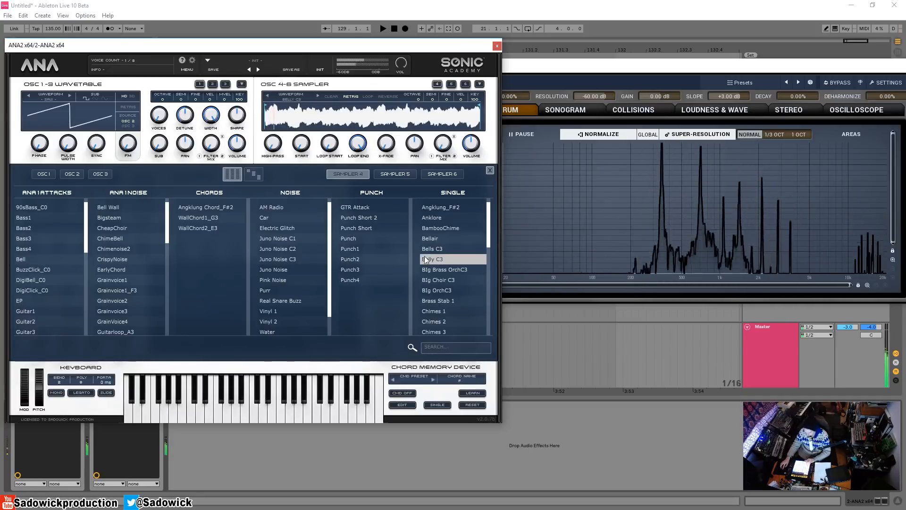
left_click(436, 311)
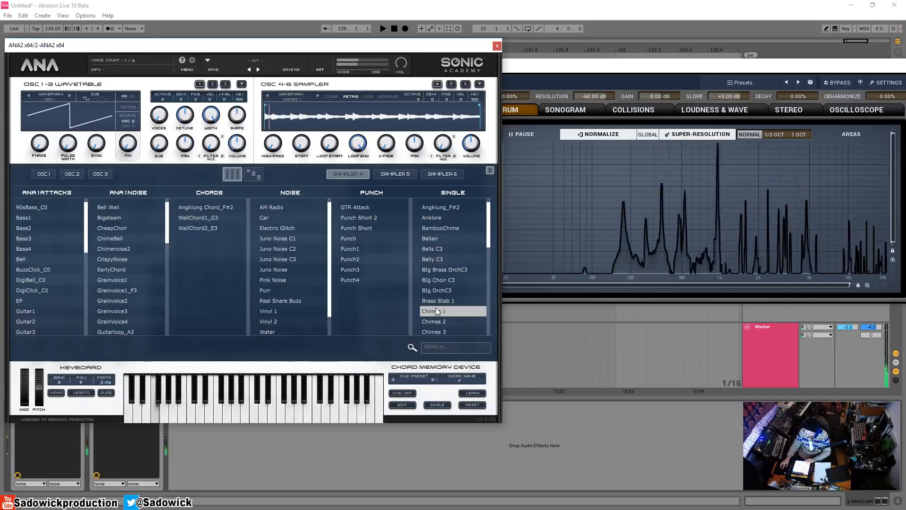
Compare the Punch Short, Punch and Punch1 samples, and load Punch3 into Sampler 4
left_click(370, 227)
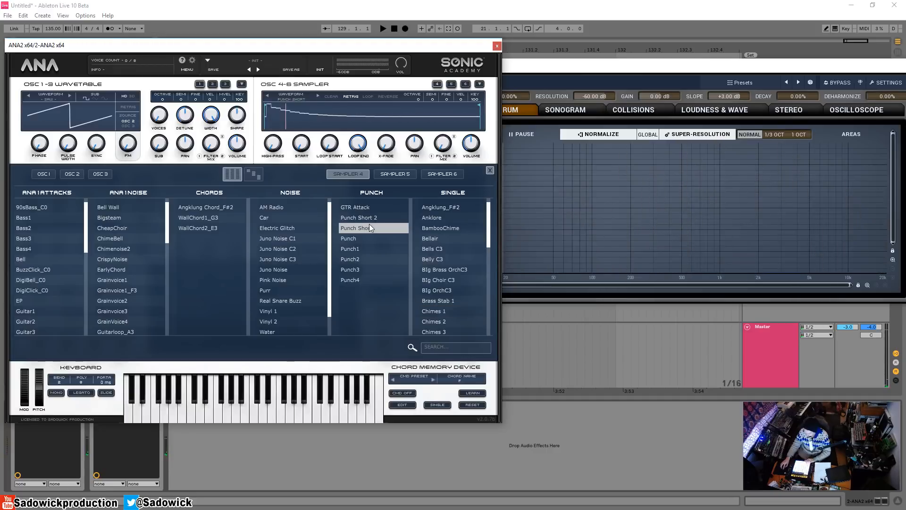
left_click(365, 241)
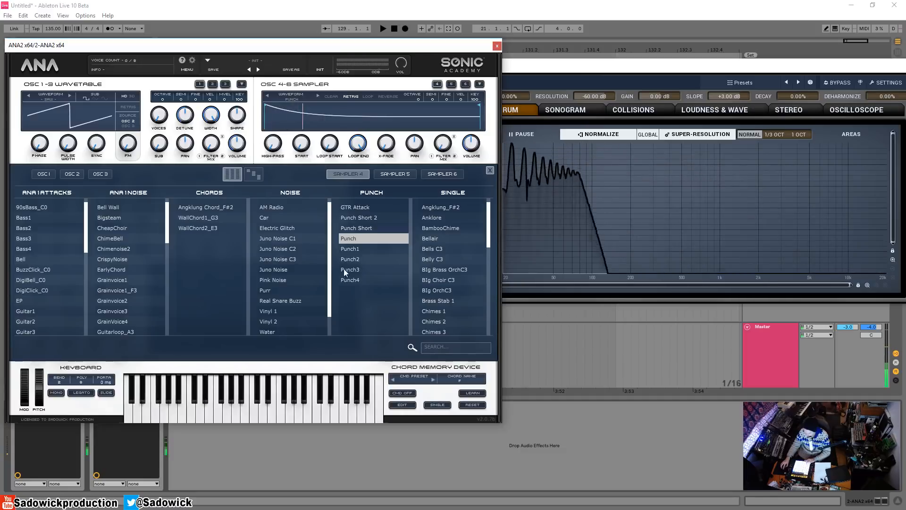
left_click(352, 248)
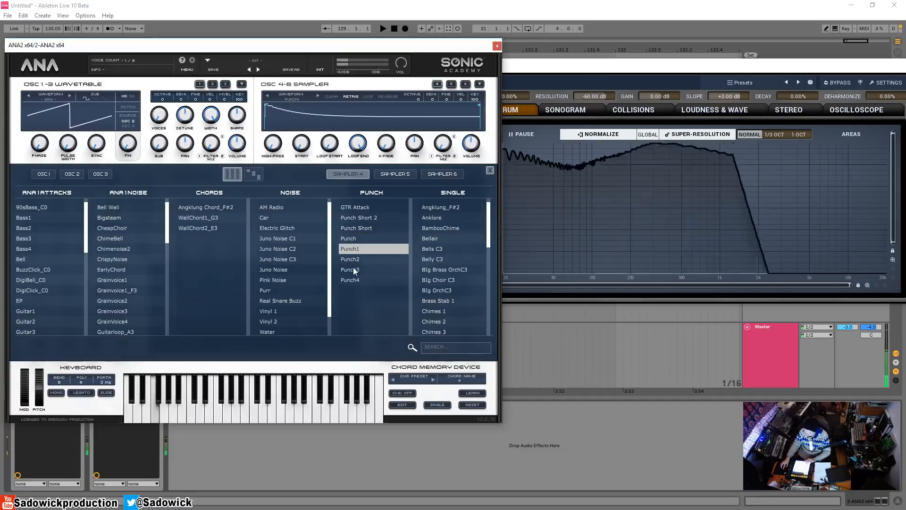
left_click(353, 269)
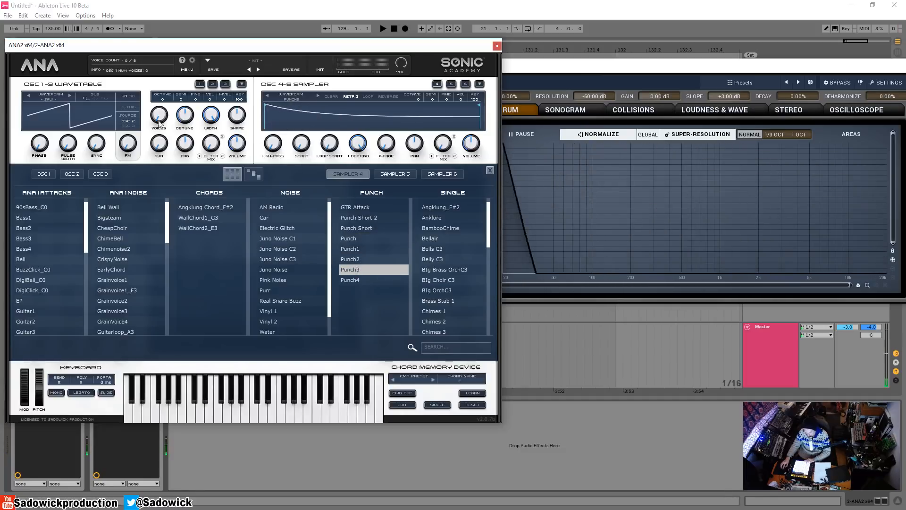
Raise the Sampler 4 volume to about -4.56 dB and balance the Osc 1 volume against it
mouse_move(161, 112)
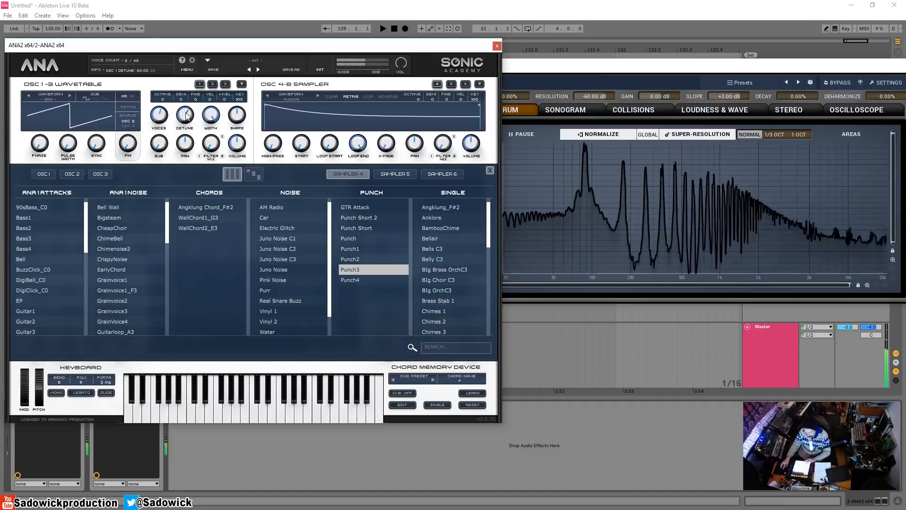
left_click_drag(238, 154, 233, 178)
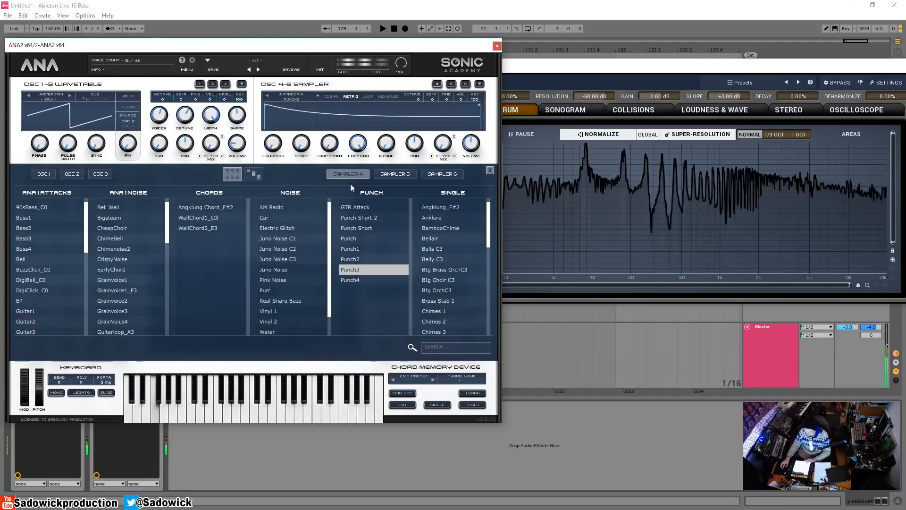
left_click_drag(471, 143, 468, 120)
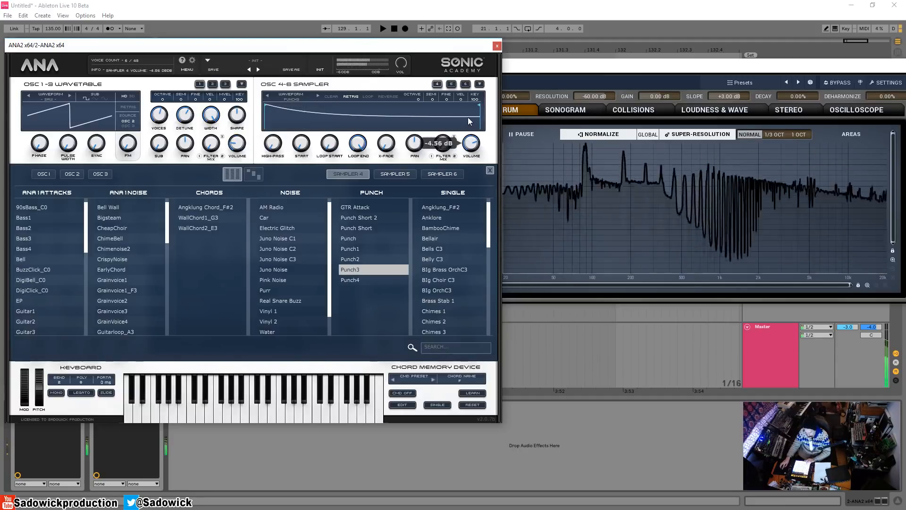
left_click_drag(237, 143, 242, 122)
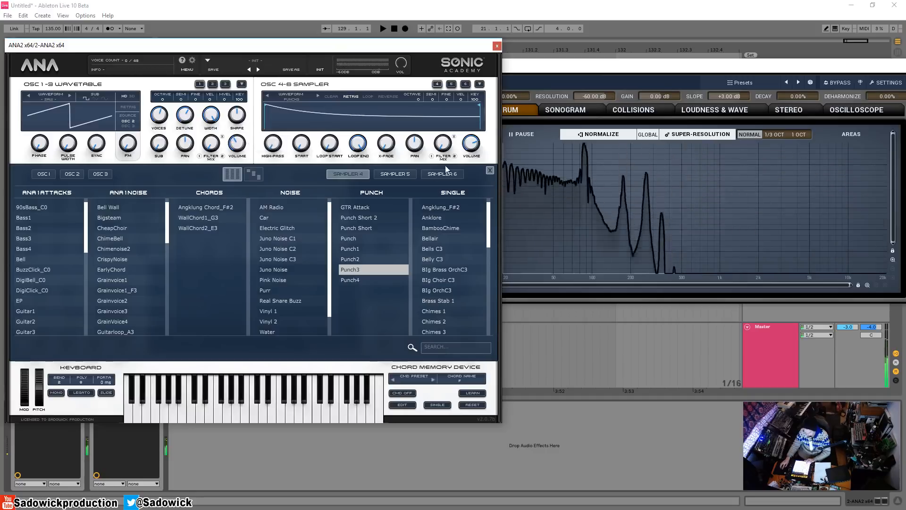
Close the sample browser and open the arpeggiator settings
left_click(489, 170)
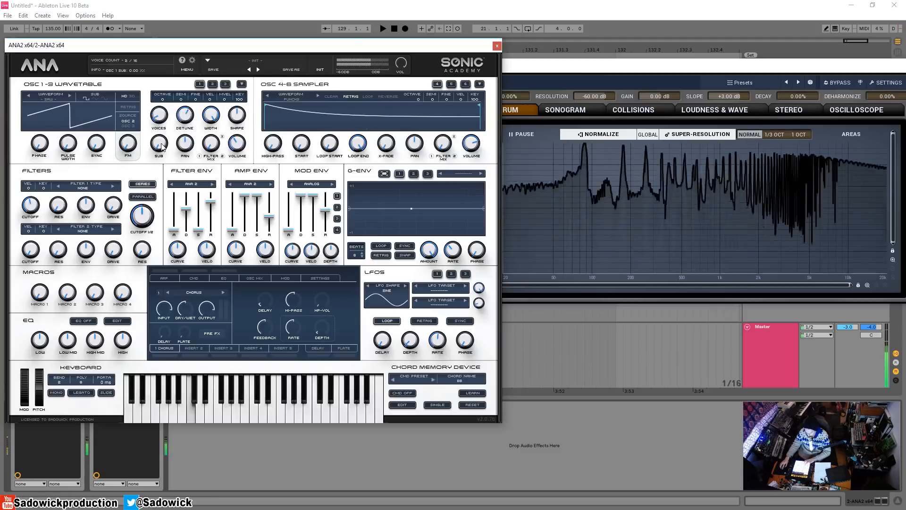
left_click(164, 278)
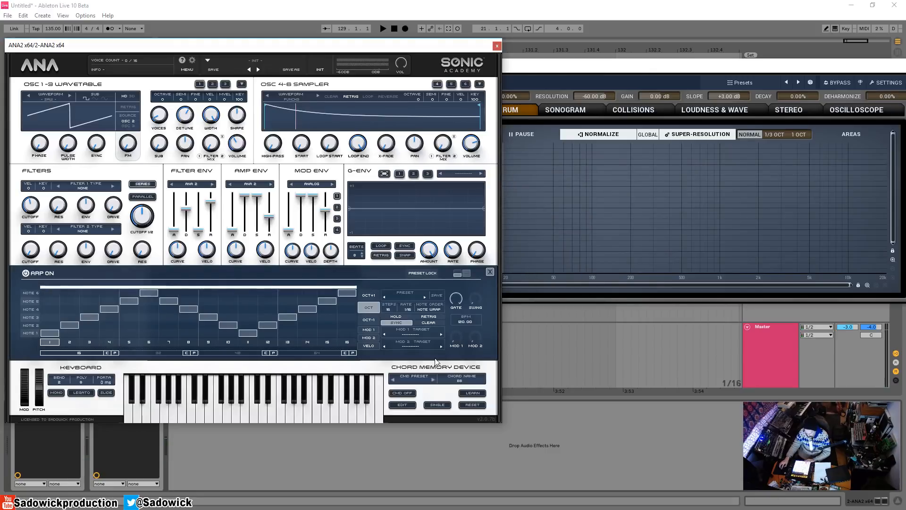
mouse_move(460, 300)
left_mouse_down()
mouse_move(456, 416)
mouse_move(461, 296)
left_mouse_up()
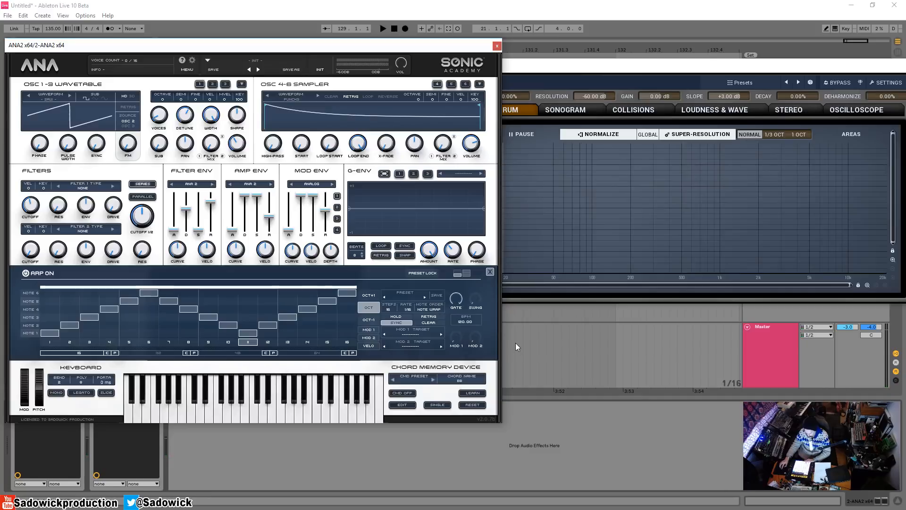
Load the 2 Finger Prog arpeggiator preset and look through its note order options and Oct+1 note layer
left_click(425, 296)
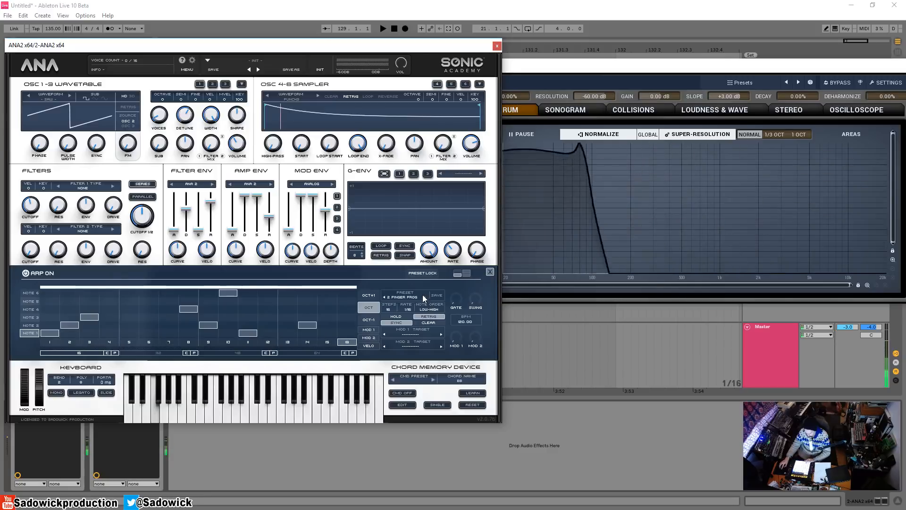
left_click(422, 318)
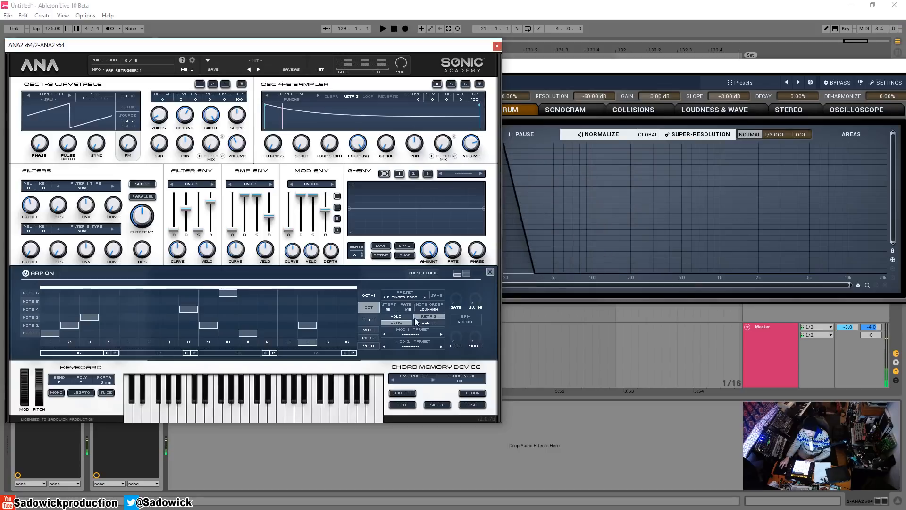
left_click(428, 307)
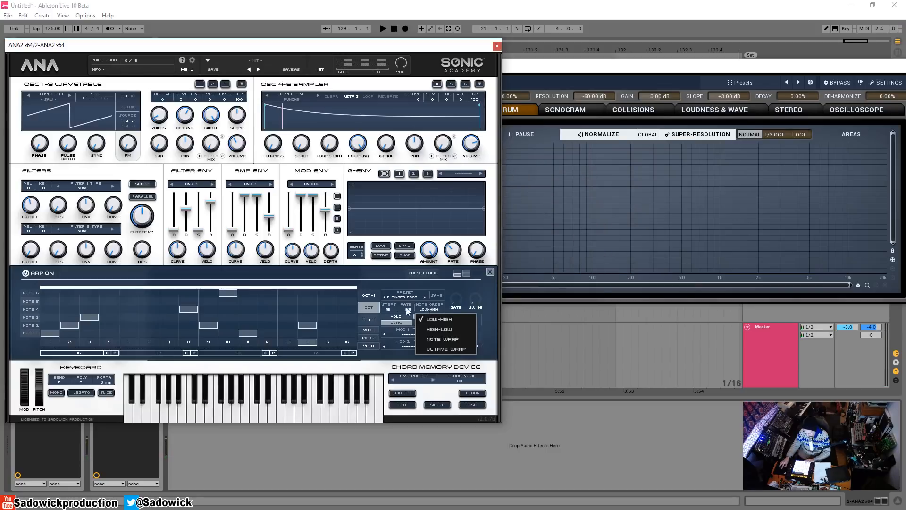
left_click(375, 275)
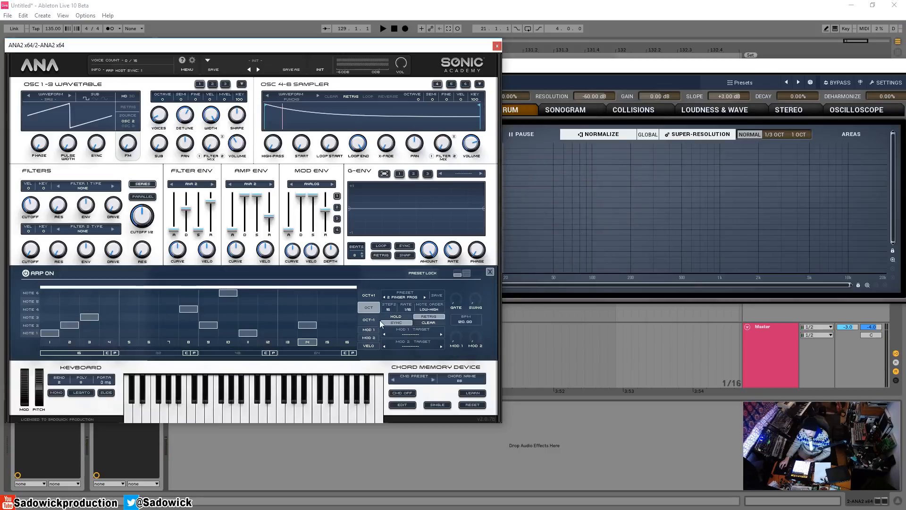
left_click(369, 298)
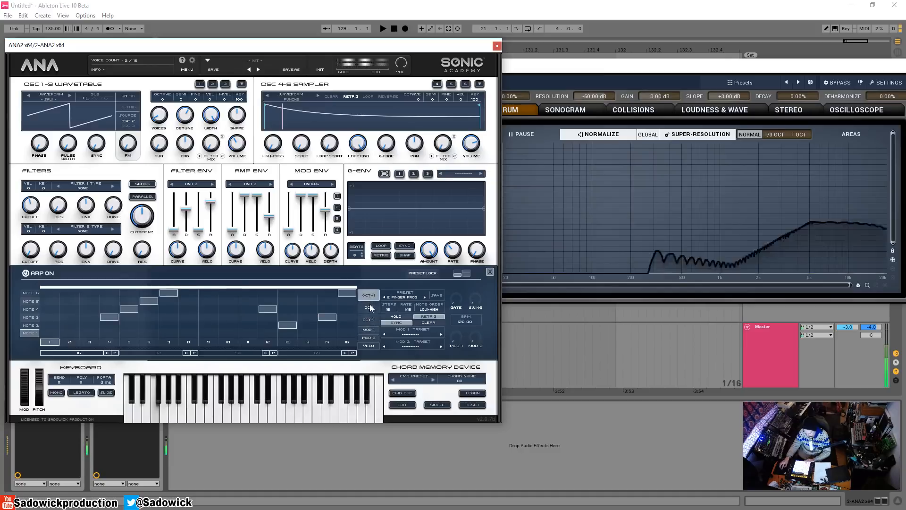
left_click(369, 307)
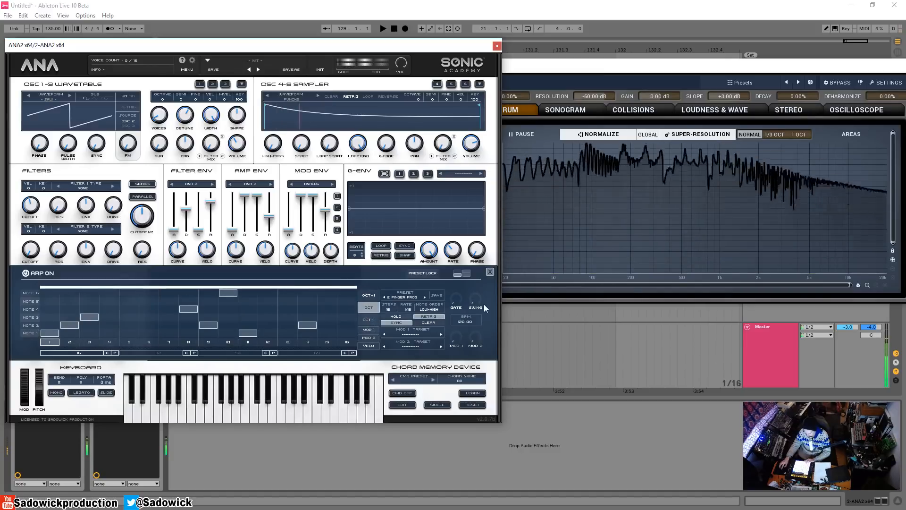
Switch the arpeggiator to the preset beginning with 4 Note and turn off Hold
left_click(425, 297)
left_click(425, 297)
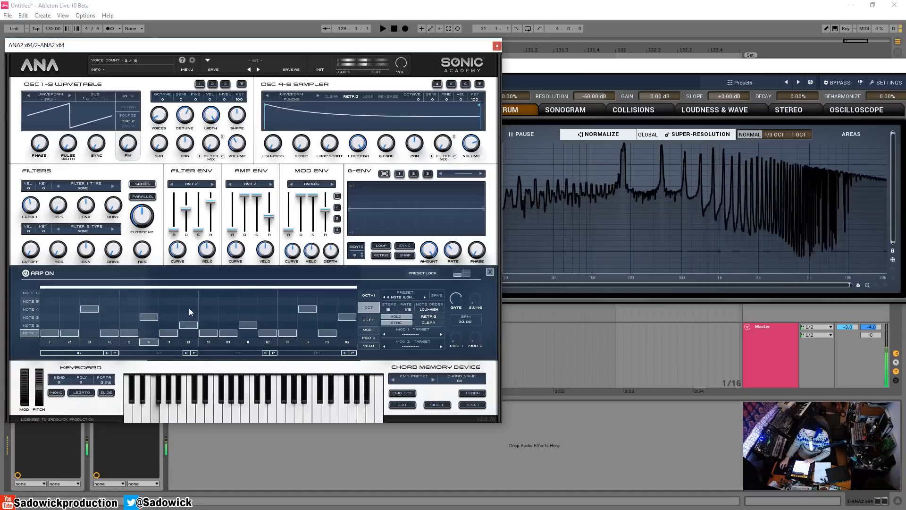
left_click(406, 322)
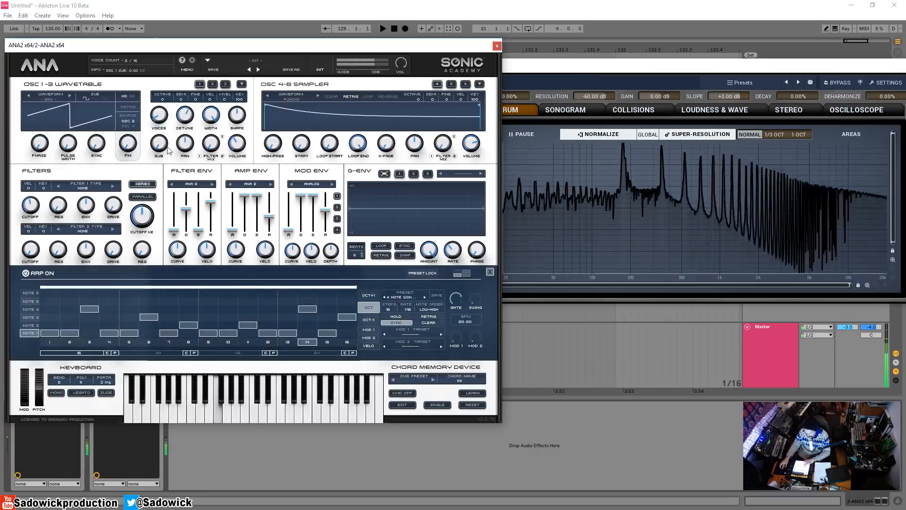
Try the master filter cutoff and set the Filter 1 Type to Mogy - LP
left_click_drag(153, 215, 153, 215)
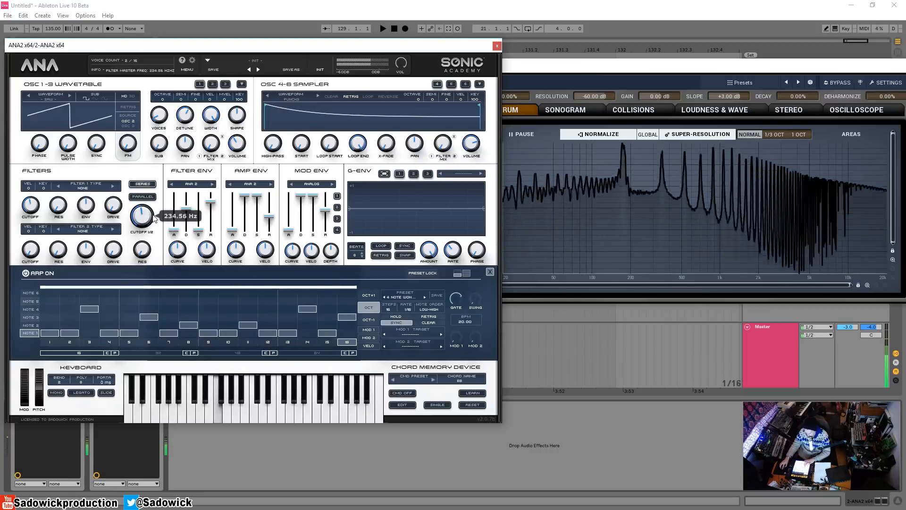
left_click(89, 189)
mouse_move(83, 207)
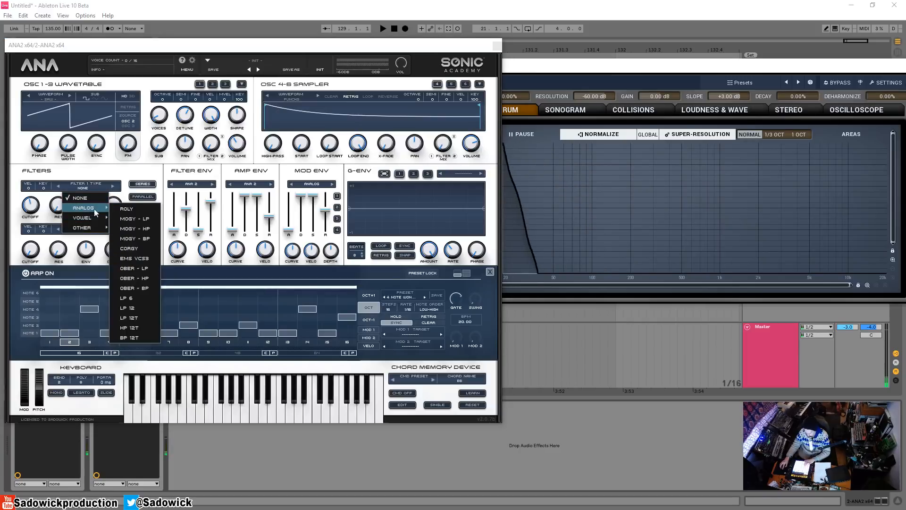
left_click(134, 218)
Raise the Filter 1 envelope amount and lower the Filter 1 and master cutoffs
left_click_drag(86, 208, 86, 190)
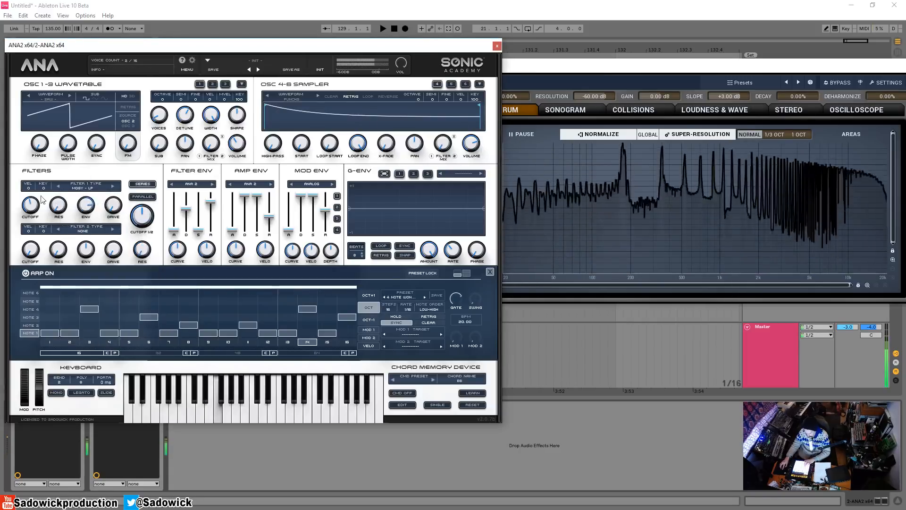
left_click_drag(32, 207, 33, 231)
left_click_drag(148, 219, 147, 242)
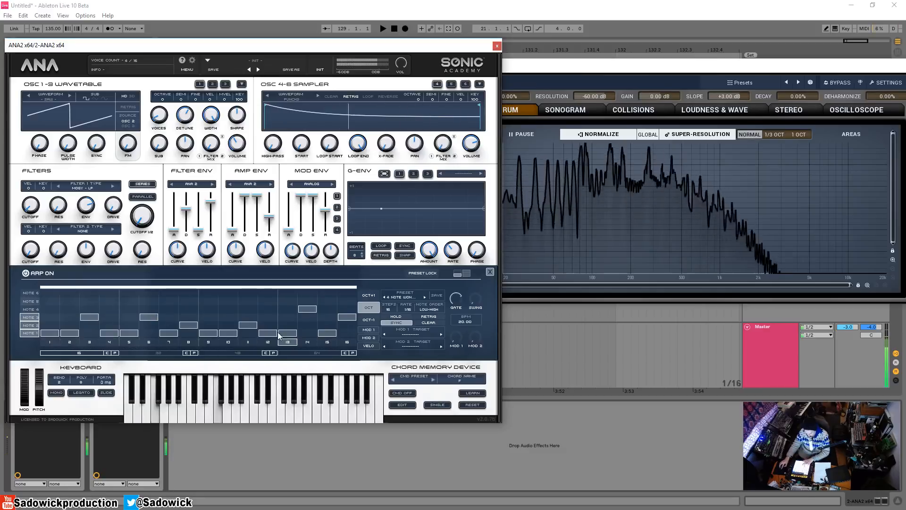
Move step 14 of the arpeggiator pattern to Note 3
left_click(308, 315)
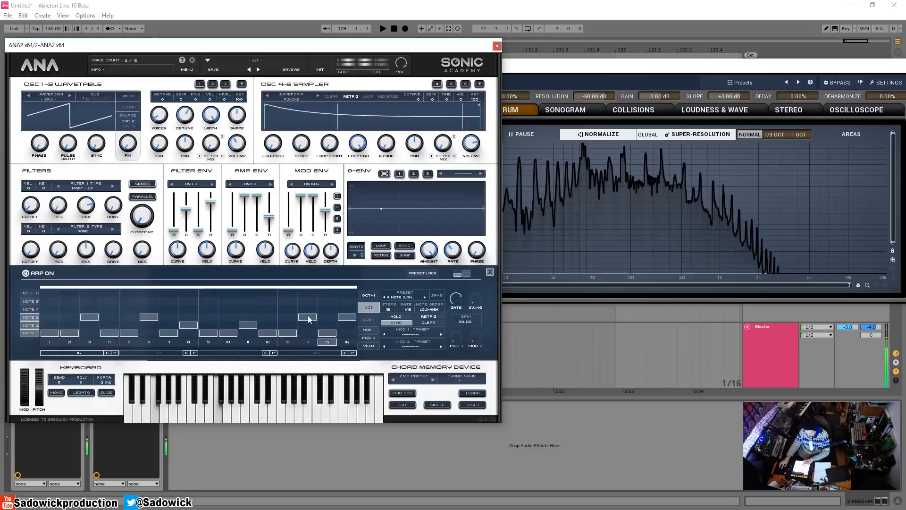
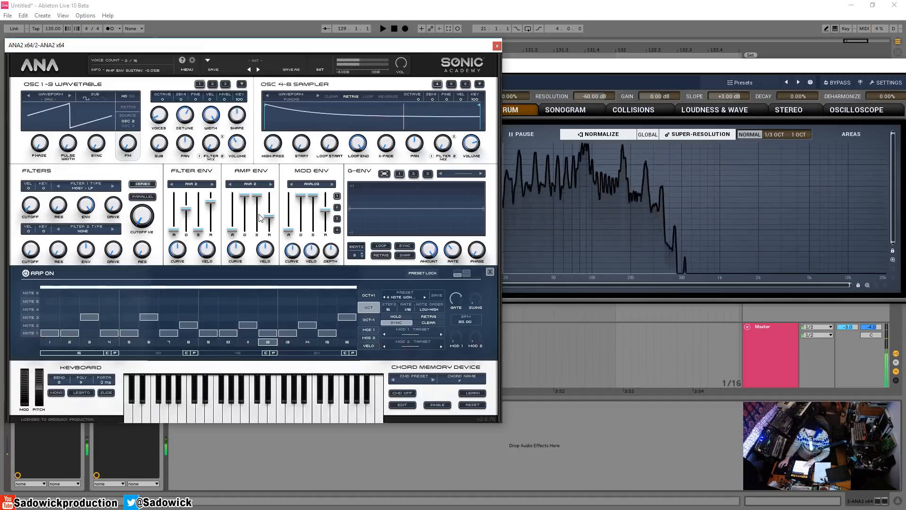
Step through the arpeggiator presets one after another to audition their patterns
left_click(425, 296)
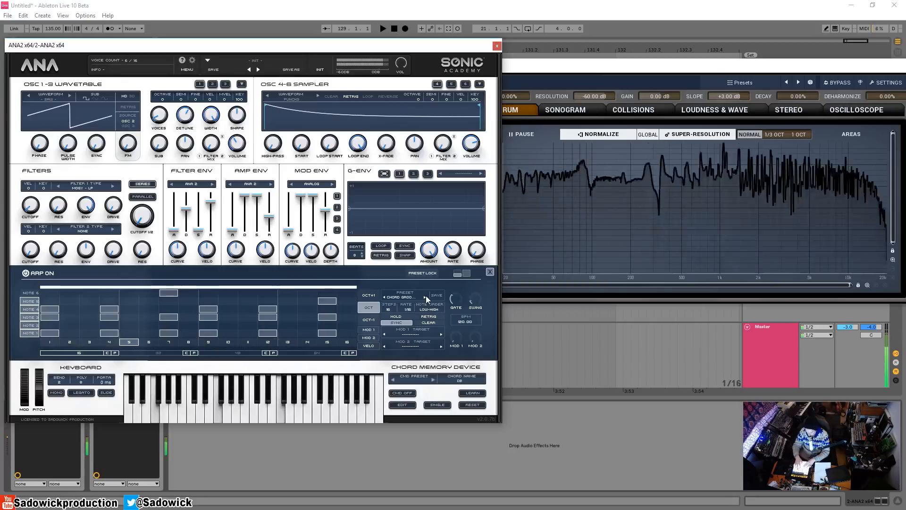
left_click(426, 296)
left_click(426, 297)
left_click(425, 297)
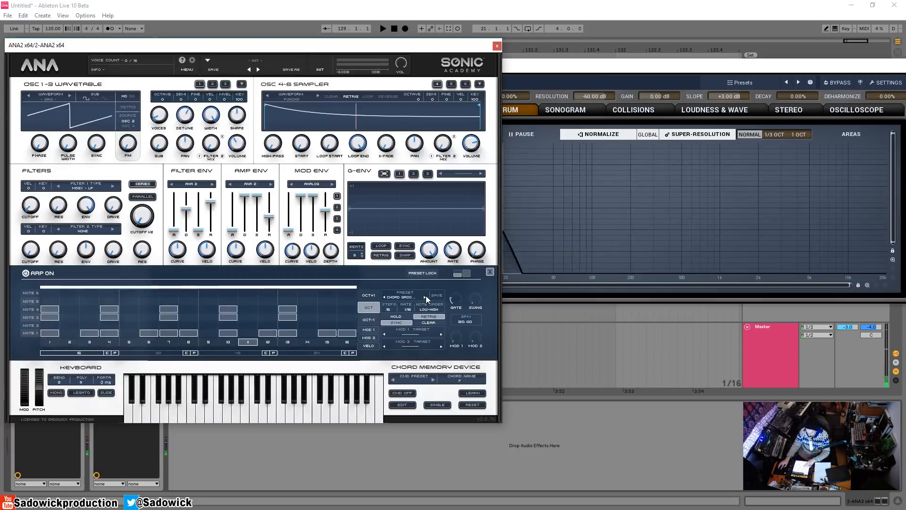
left_click(426, 297)
left_click(426, 297)
left_click(426, 297)
left_click(426, 297)
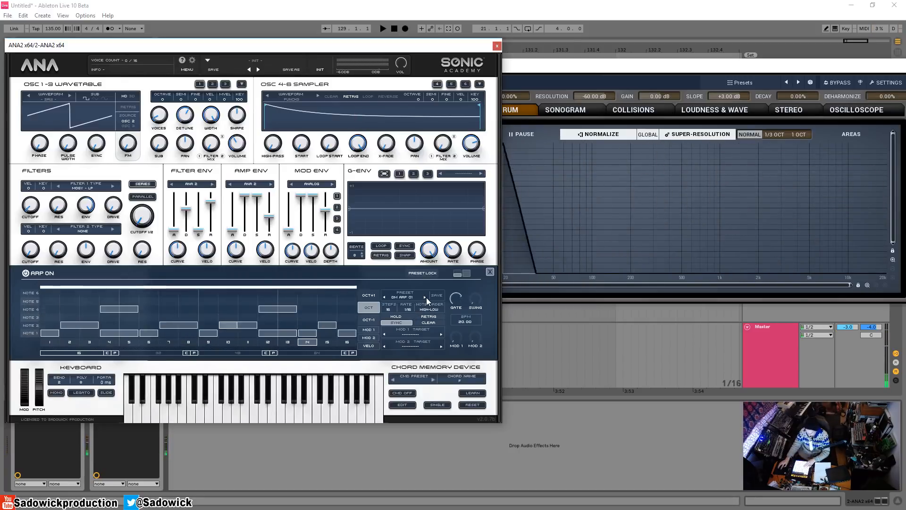
left_click(426, 298)
left_click(426, 297)
Load the 2 Finger Prog preset from the arpeggiator's Chords presets
left_click(401, 297)
mouse_move(403, 308)
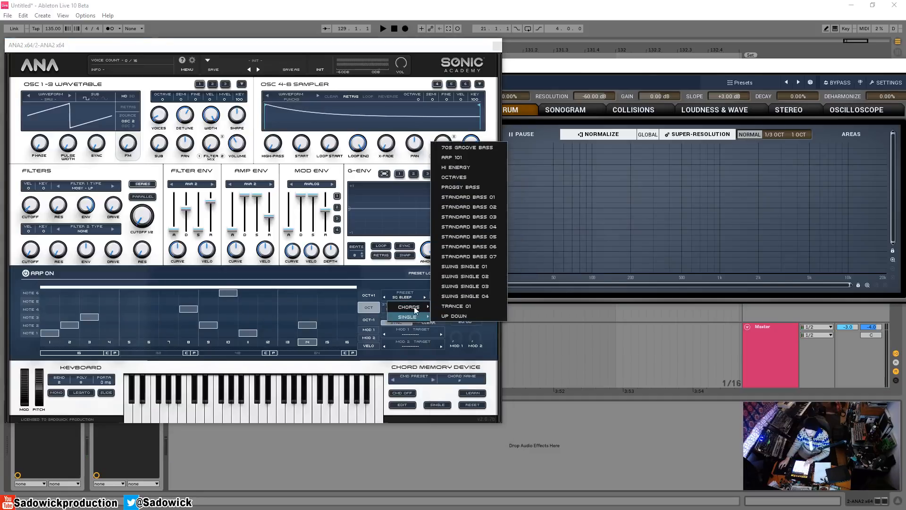
left_click(478, 183)
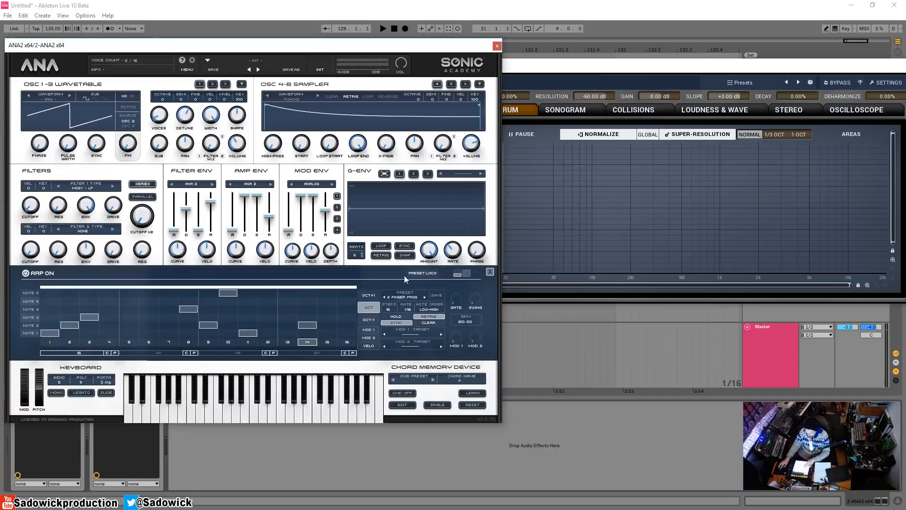
Replace the arpeggiator pattern with a Note 1 rhythm on steps 1, 2, 4, 7, 8, 10, 12, 14 and 15
left_click(70, 325)
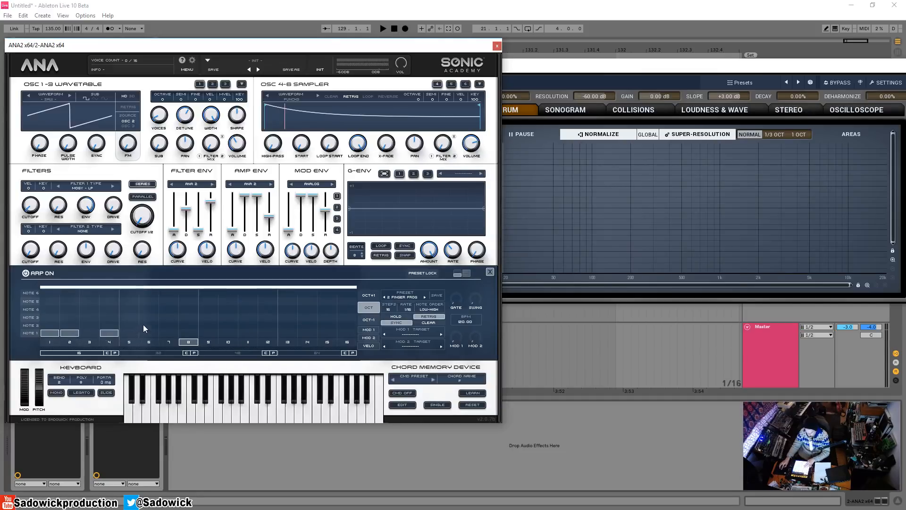
left_click(171, 332)
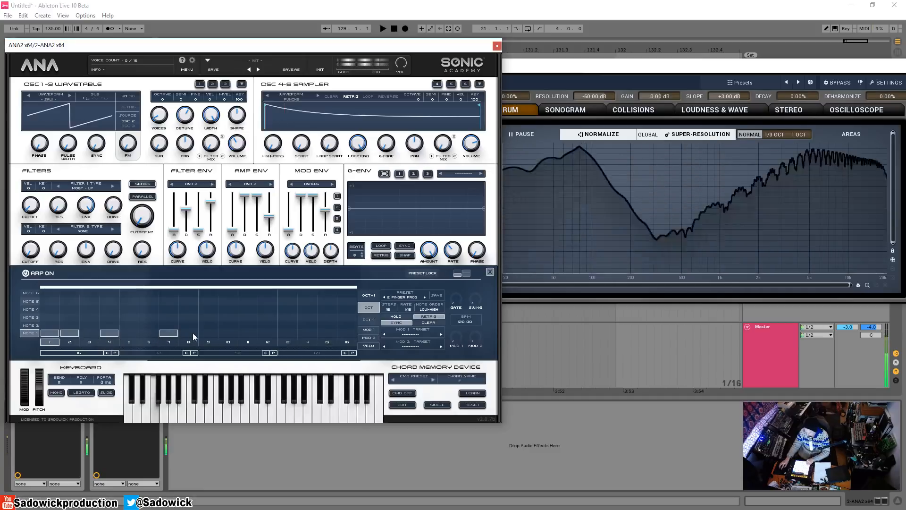
left_click(188, 333)
left_click(228, 333)
left_click(267, 333)
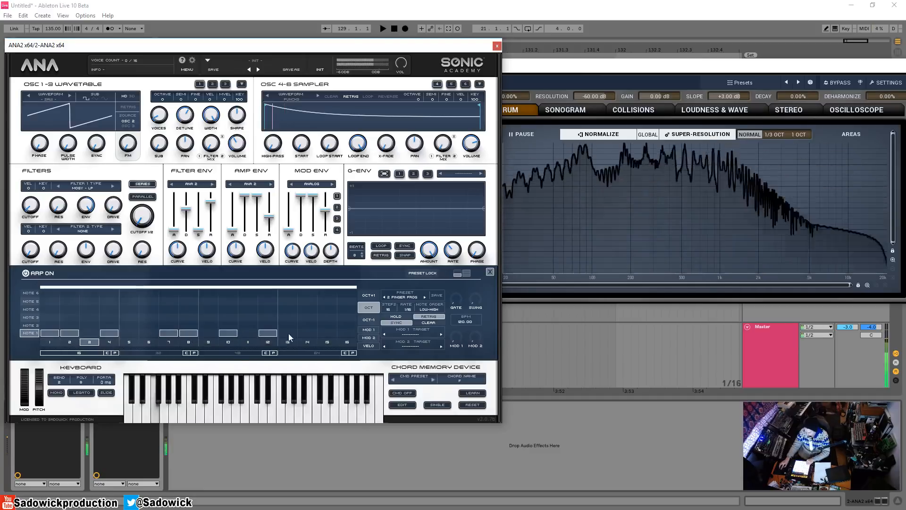
left_click(309, 333)
left_click(326, 332)
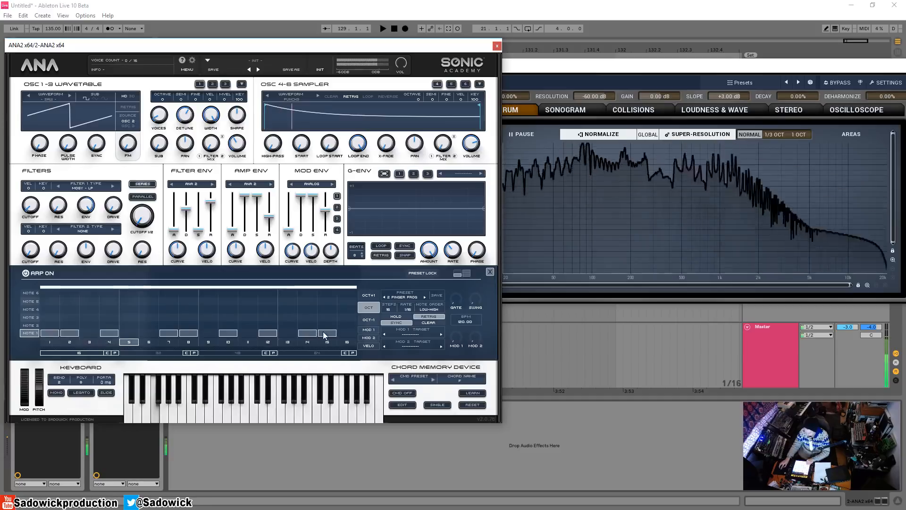
Add Note 2 on steps 3, 5, 9, 11 and 13 of the arpeggiator pattern
left_click(89, 325)
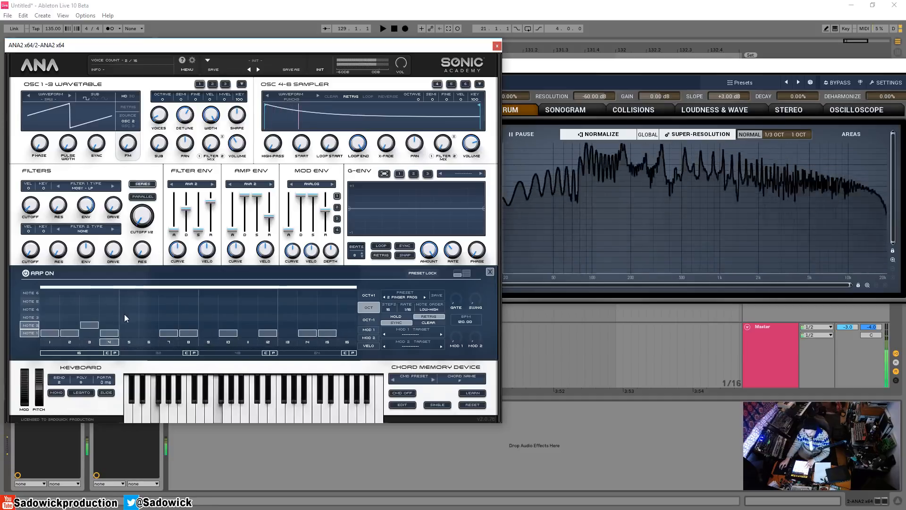
left_click(132, 325)
left_click(208, 325)
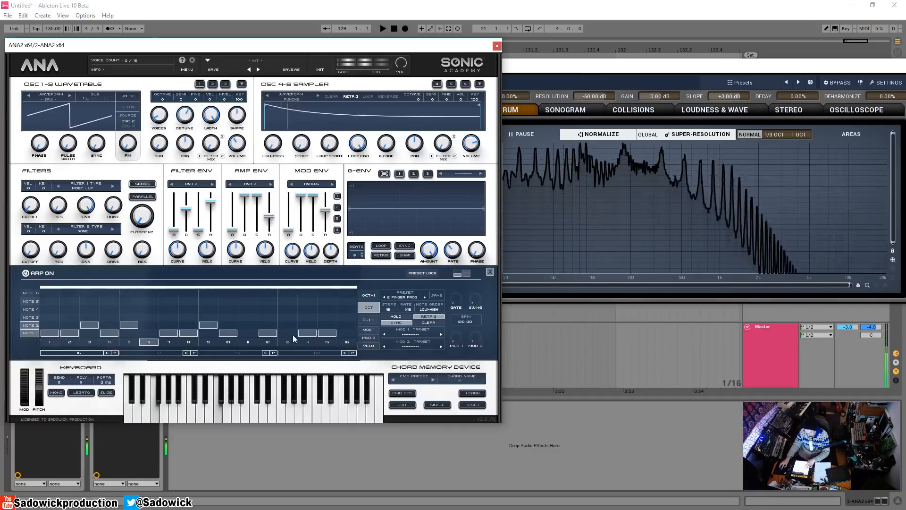
left_click(254, 324)
left_click(293, 324)
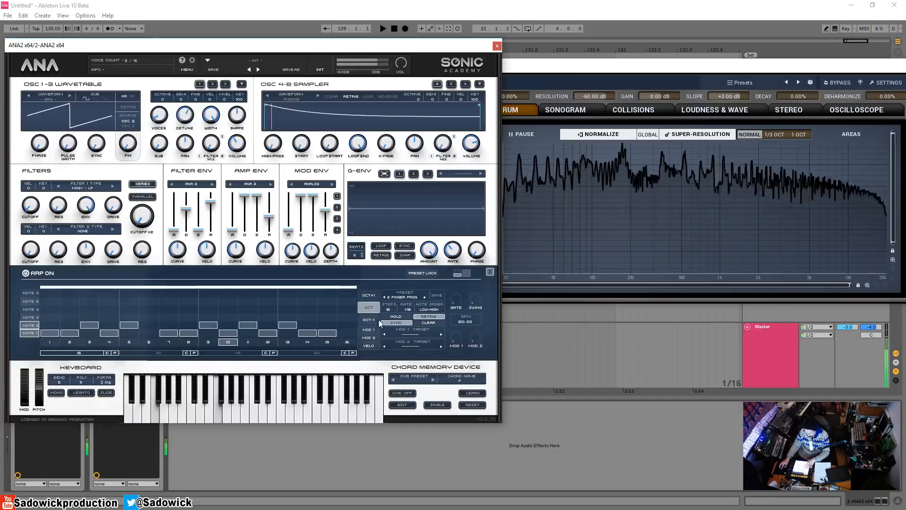
Clear the leftover notes from the arpeggiator's OCT+1 layer
left_click(369, 295)
left_click(113, 316)
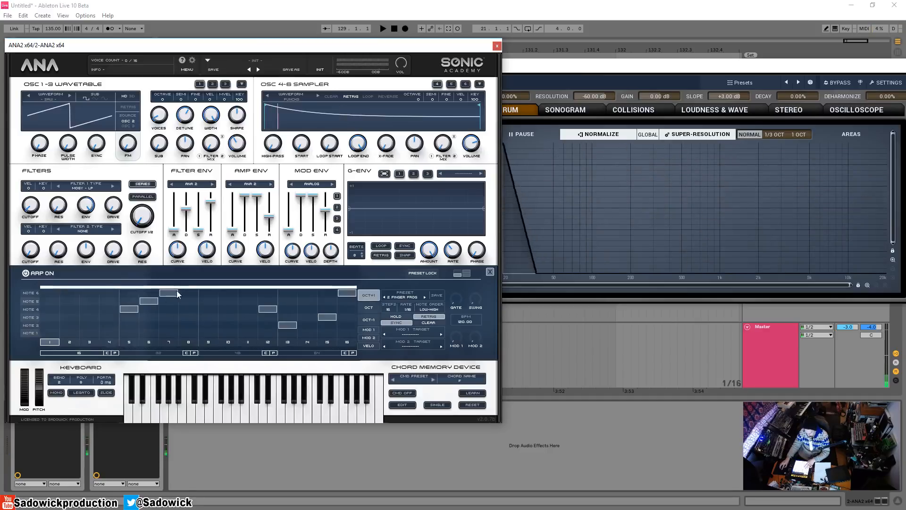
left_click(175, 292)
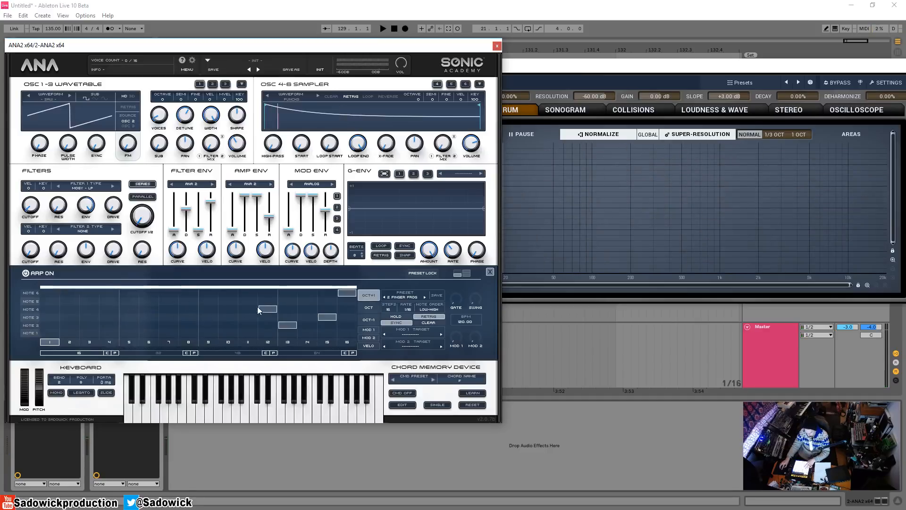
left_click(286, 326)
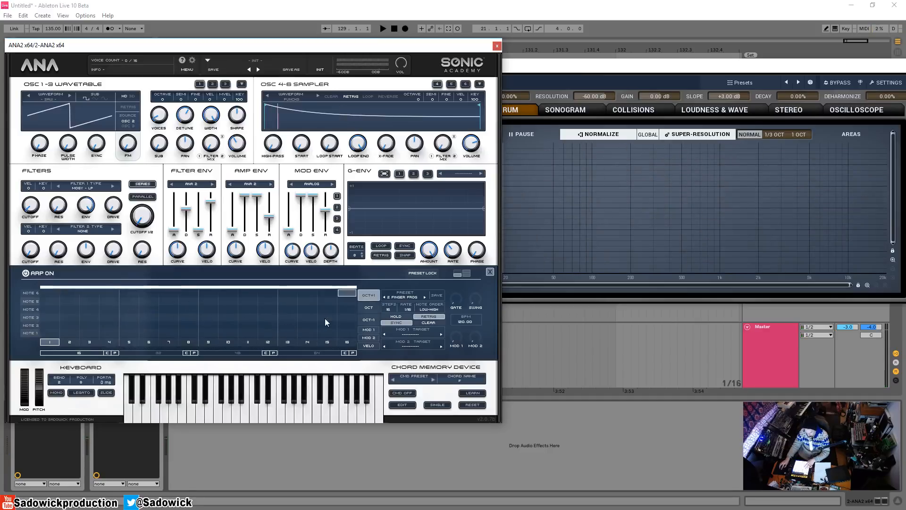
In the OCT layer, set steps 4, 6, 11 and 14 to Note 3 and steps 15 and 16 to Note 2
left_click(373, 308)
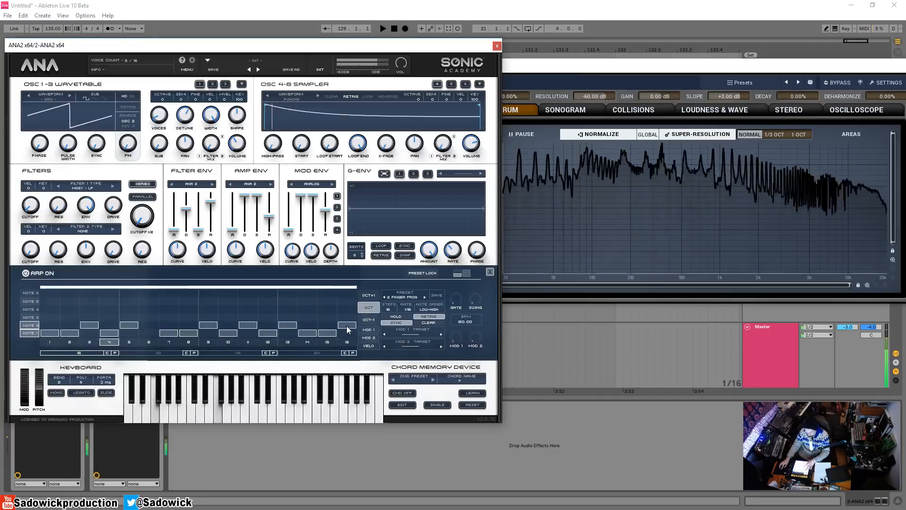
left_click(149, 309)
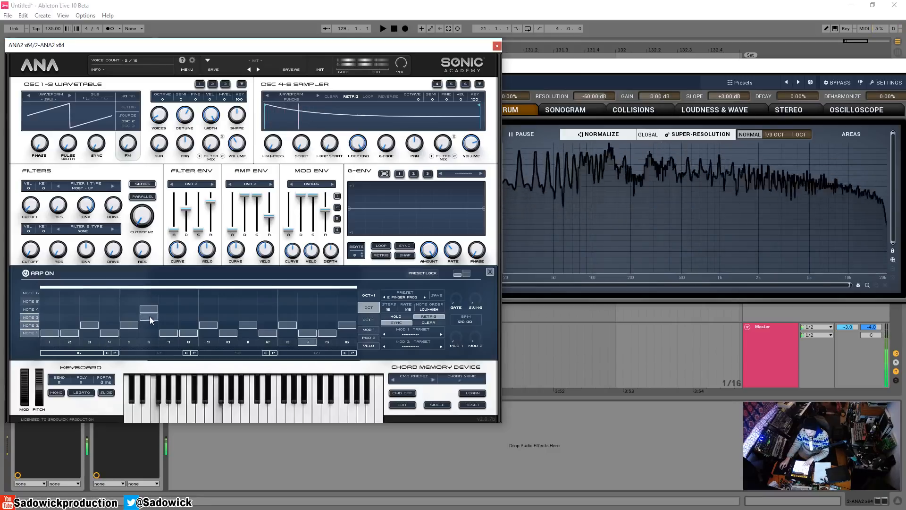
left_click(149, 316)
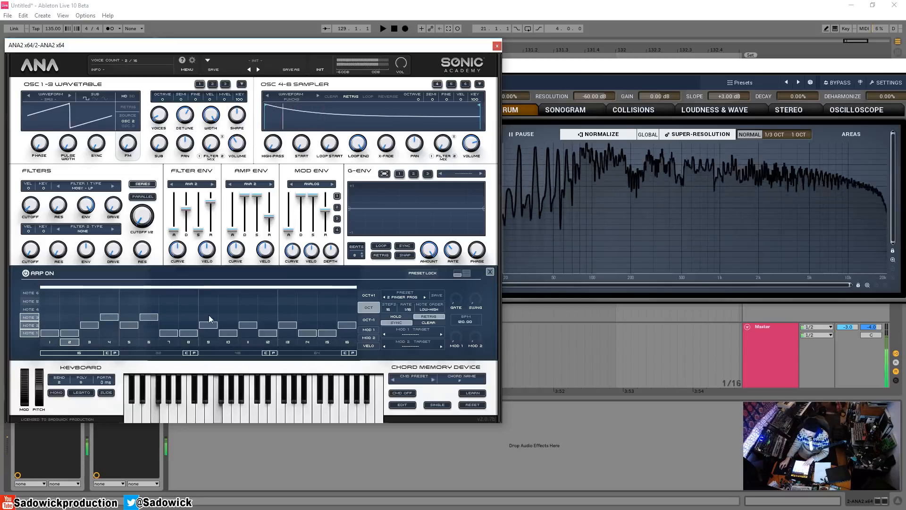
left_click(247, 319)
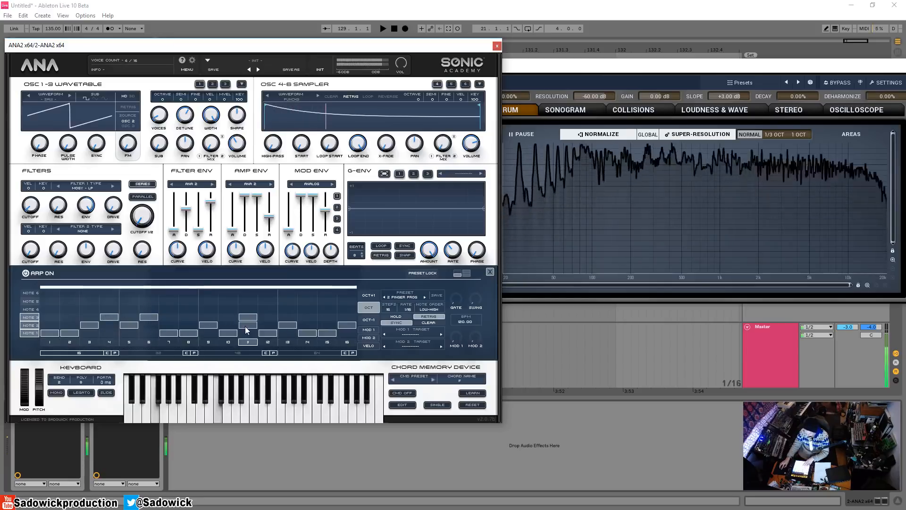
left_click(325, 317)
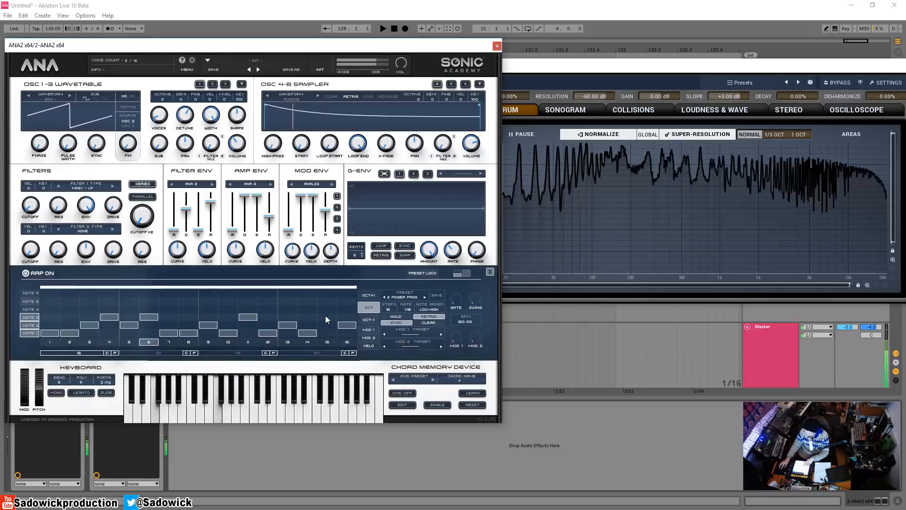
left_click(327, 324)
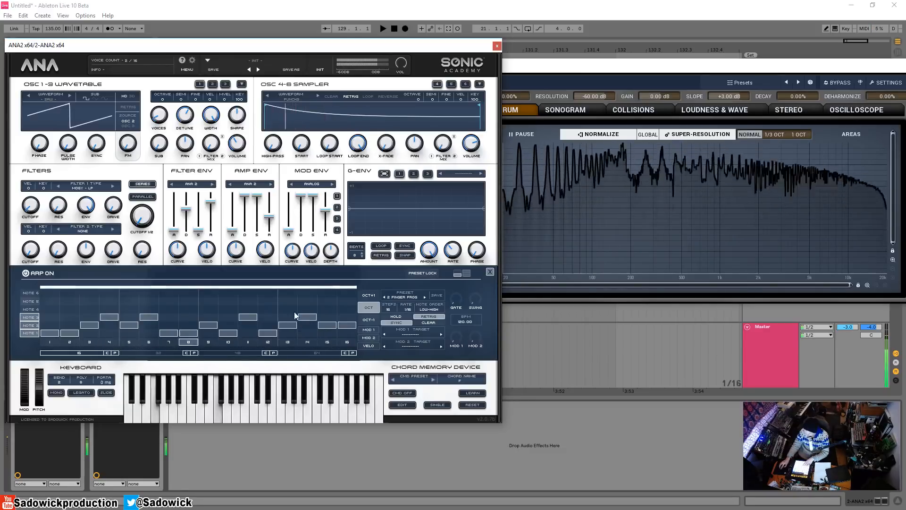
Raise the master filter cutoff and reduce the Filter 1 envelope amount
left_click_drag(144, 217, 152, 150)
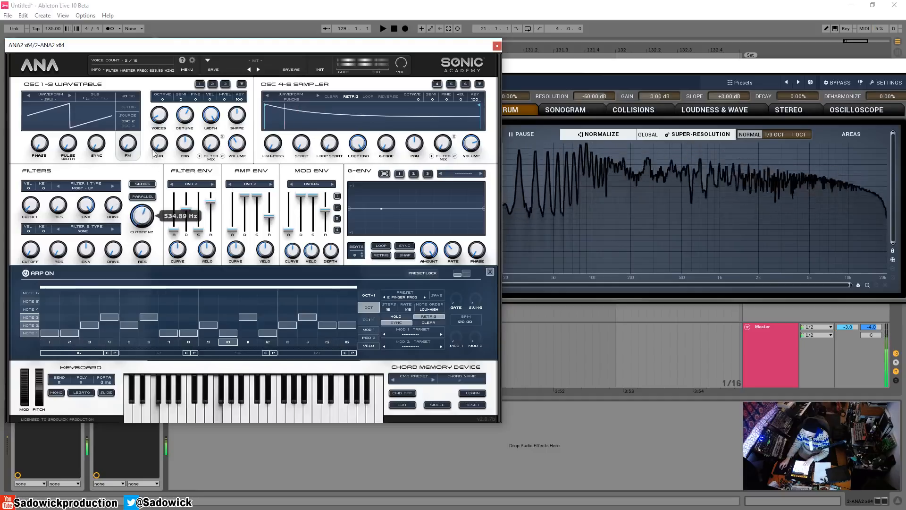
left_click_drag(86, 205, 90, 239)
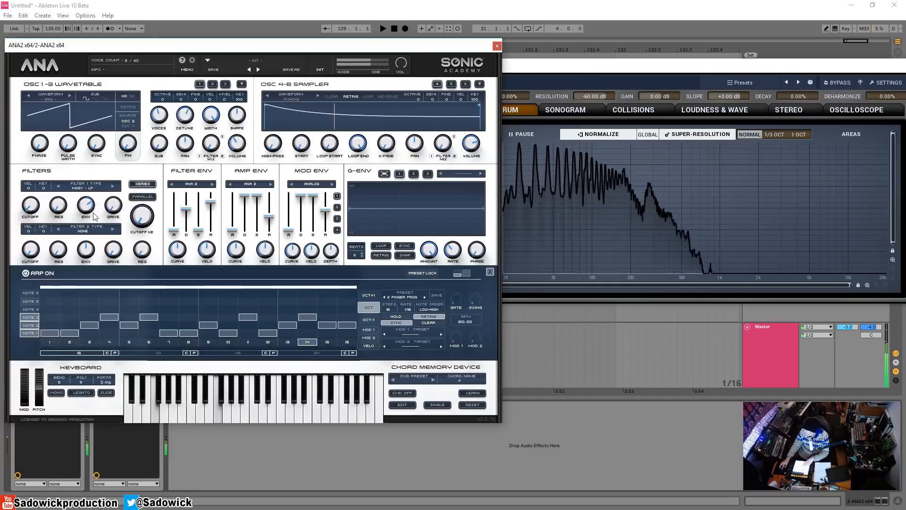
left_click_drag(144, 216, 150, 174)
Lower the sampler oscillator's volume and adjust the arpeggiator's gate
left_click_drag(471, 143, 470, 178)
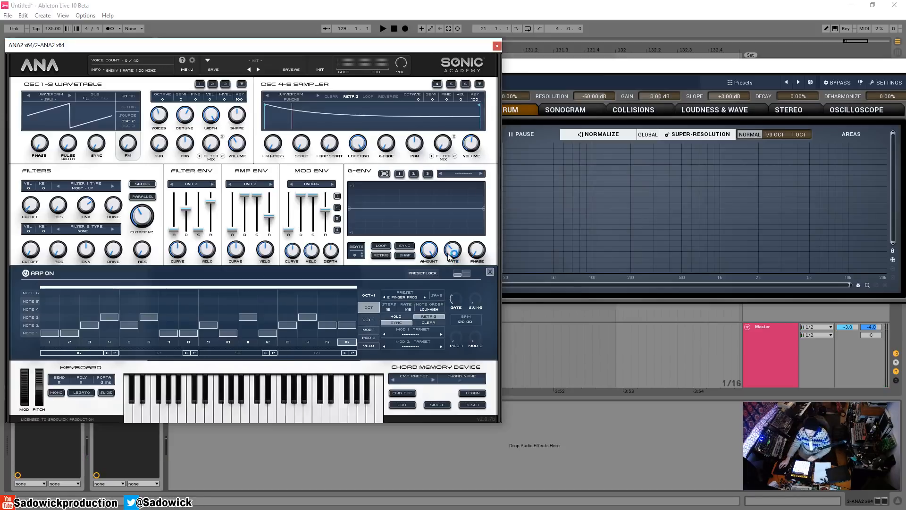
left_click_drag(460, 303, 460, 296)
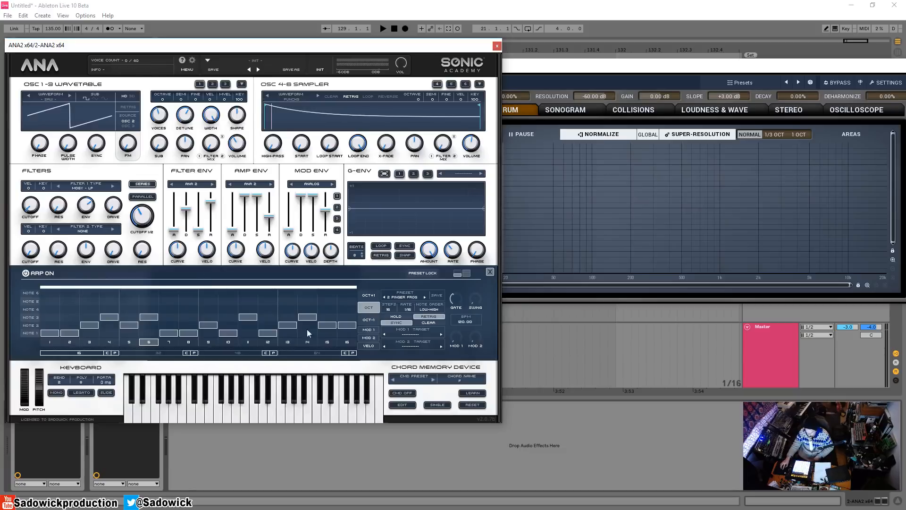
Draw a varied modulation curve across all 16 steps of the arpeggiator's MOD 1 layer
left_click(368, 330)
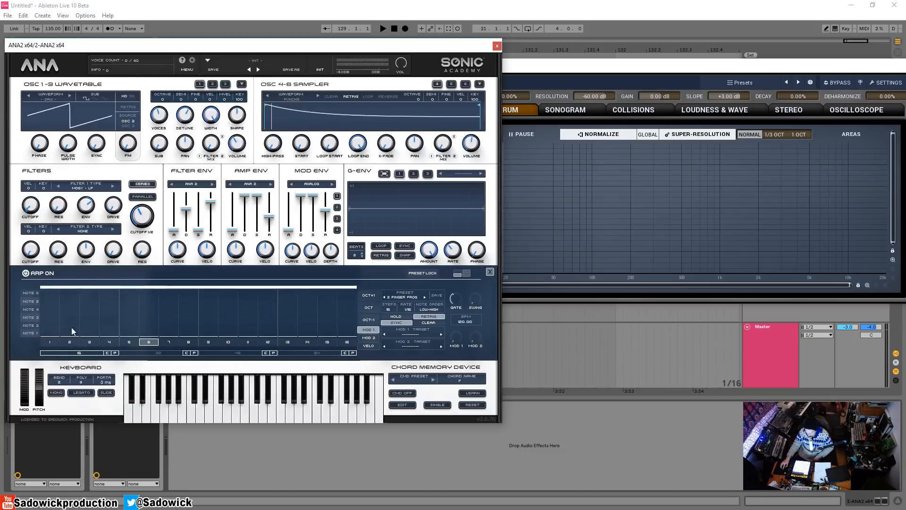
mouse_move(49, 308)
left_mouse_down()
mouse_move(161, 321)
mouse_move(306, 313)
mouse_move(381, 355)
left_mouse_up()
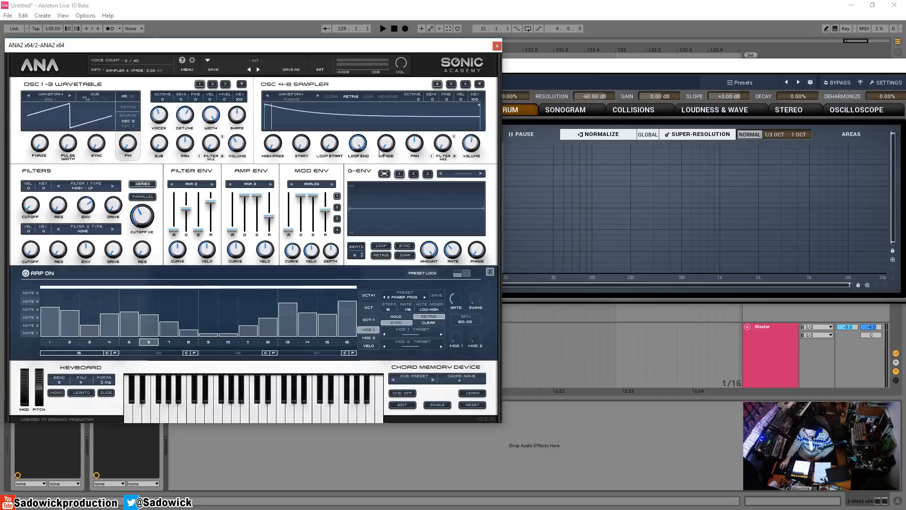
Assign ARP 1 to modulate the master filter cutoff and raise MOD 1 steps 4 to 6 to maximum
right_click(142, 217)
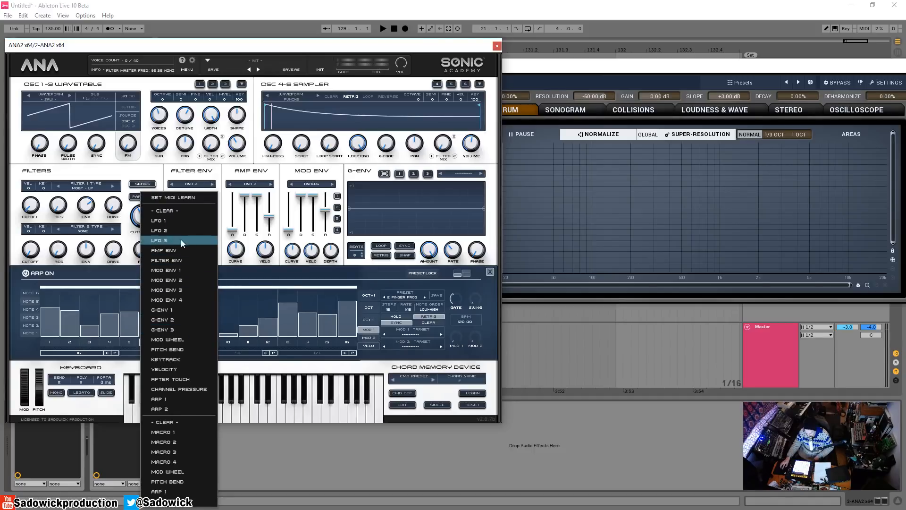
left_click(173, 401)
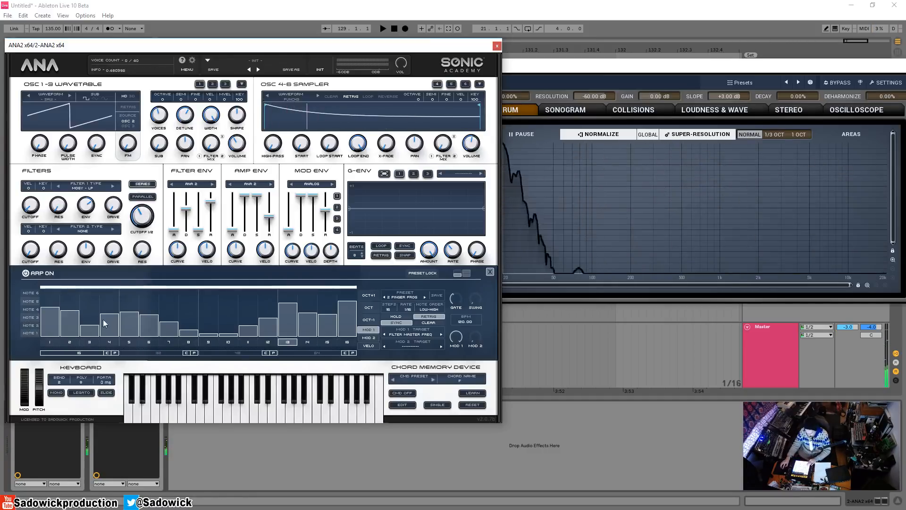
left_click_drag(109, 288, 144, 268)
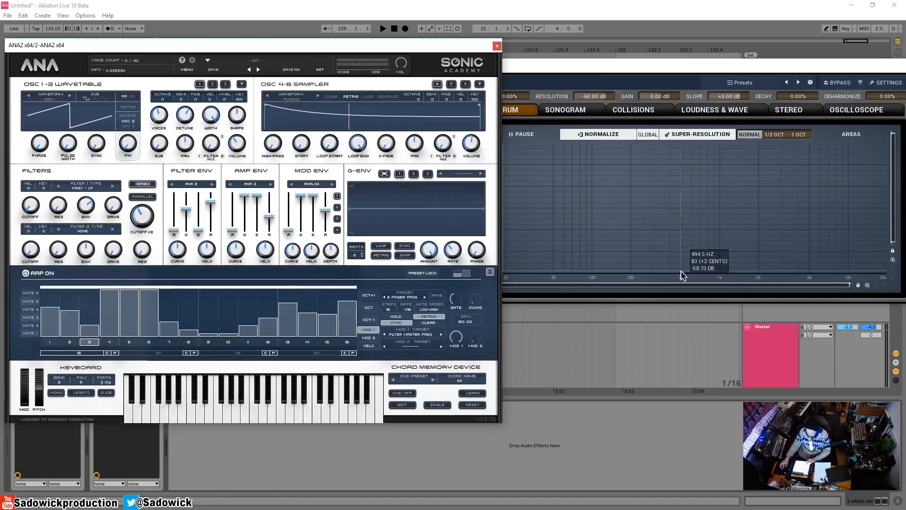
Close the arpeggiator editor and reset the synth to its initial patch
left_click(489, 272)
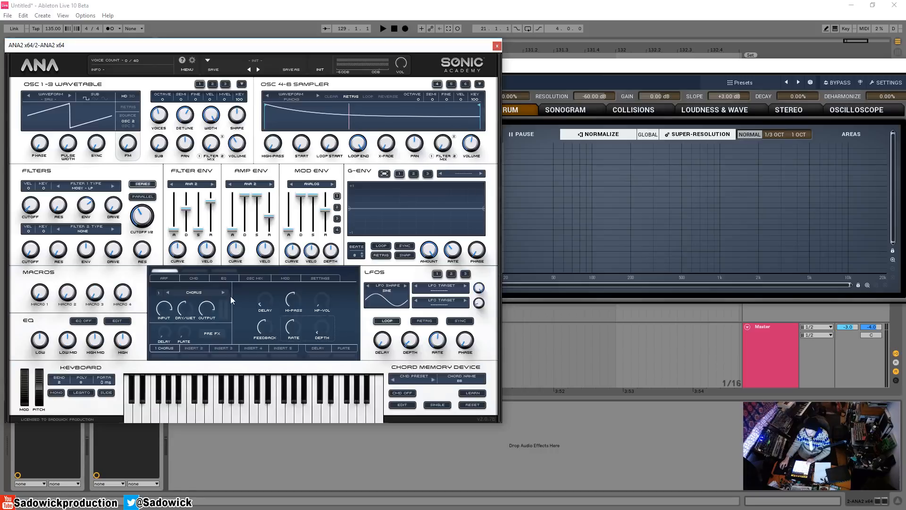
left_click(320, 70)
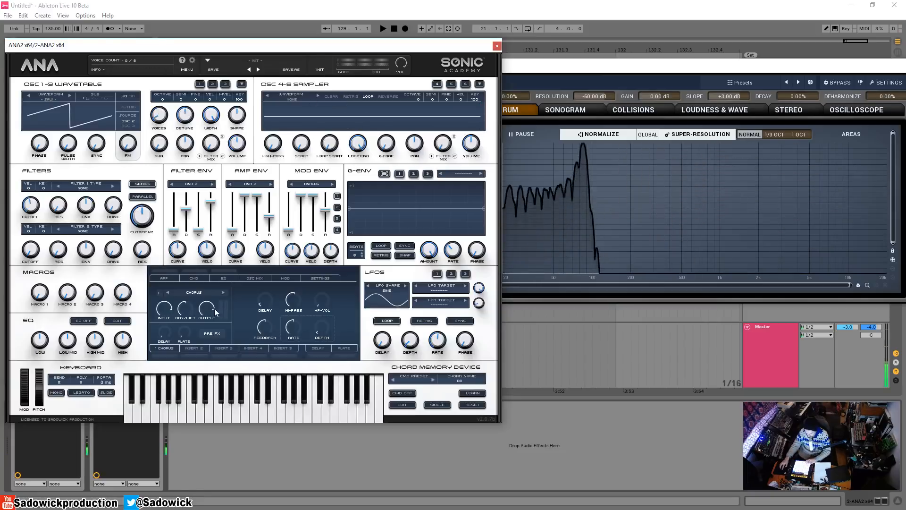
Open the chord memory device editor, try Multi mode and set it back to Single mode
left_click(190, 278)
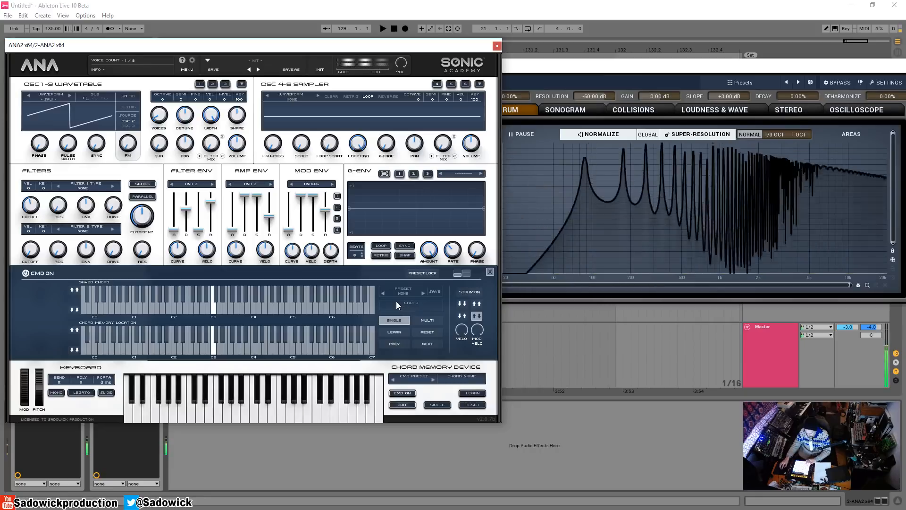
left_click(419, 320)
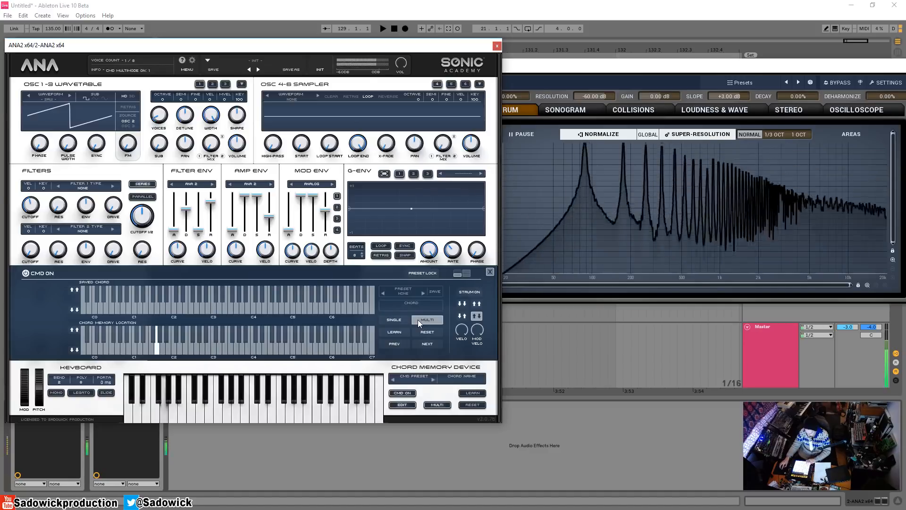
left_click(394, 319)
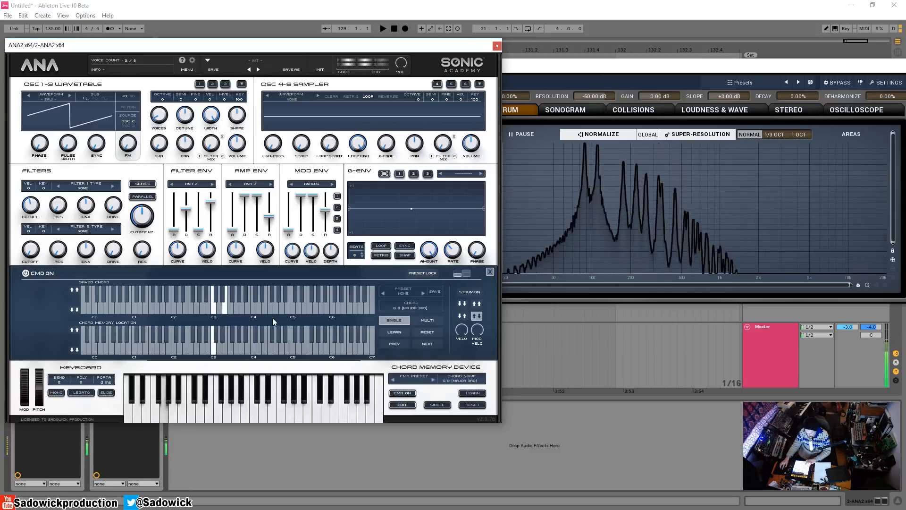
Switch the chord memory to Multi mode and store an F2, A2 and C3 chord on the F2 key
left_click(224, 308)
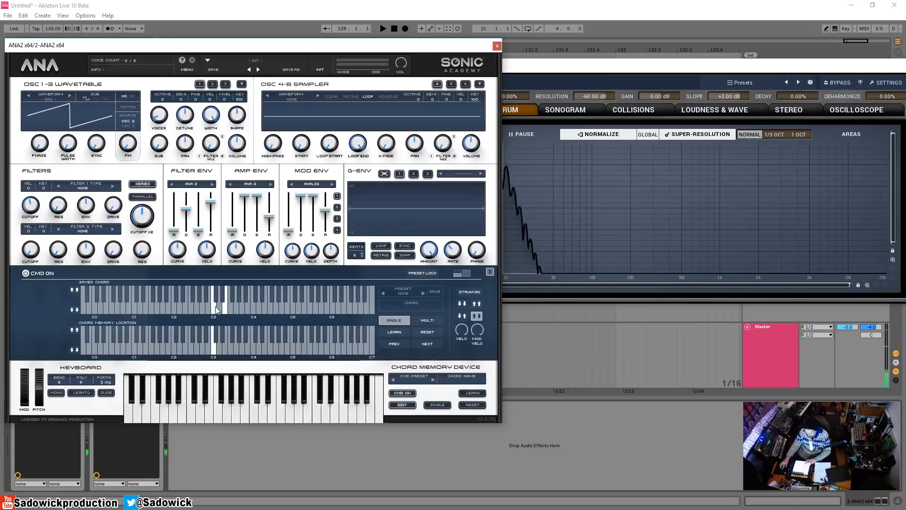
left_click(214, 311)
left_click(427, 319)
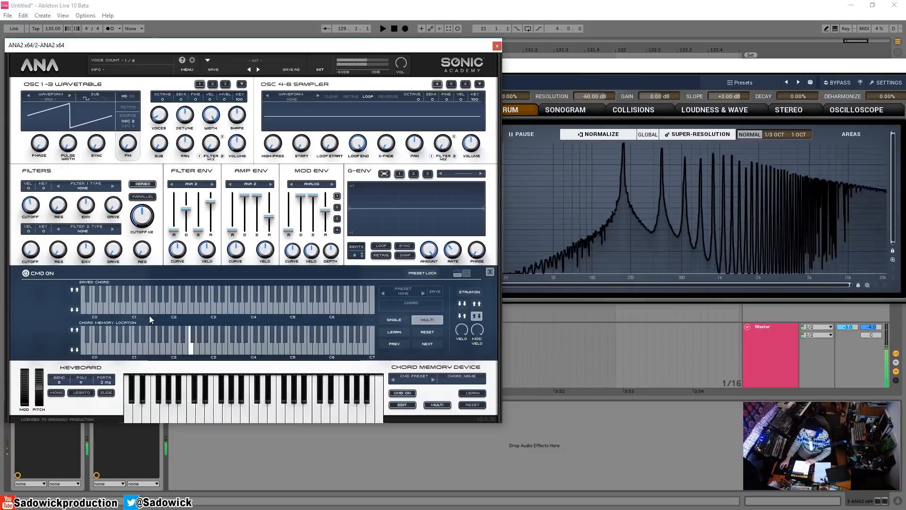
left_click(191, 307)
left_click(204, 308)
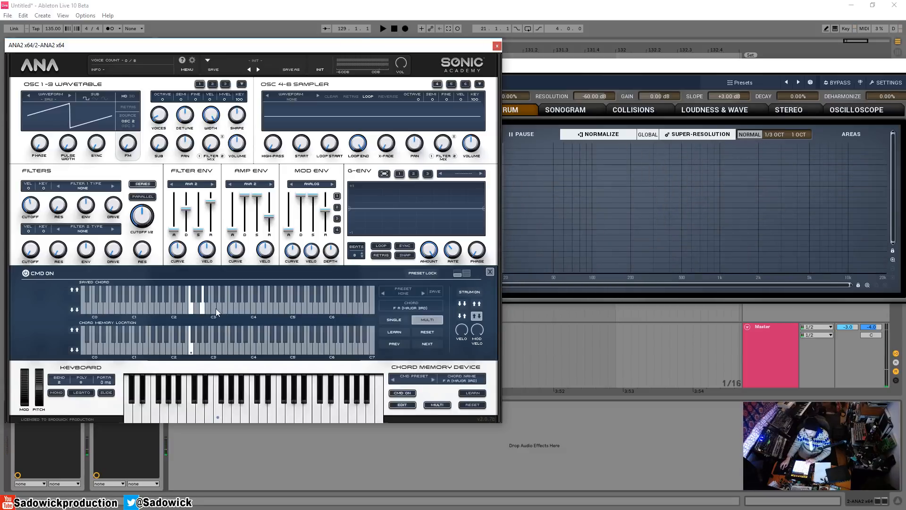
left_click(215, 307)
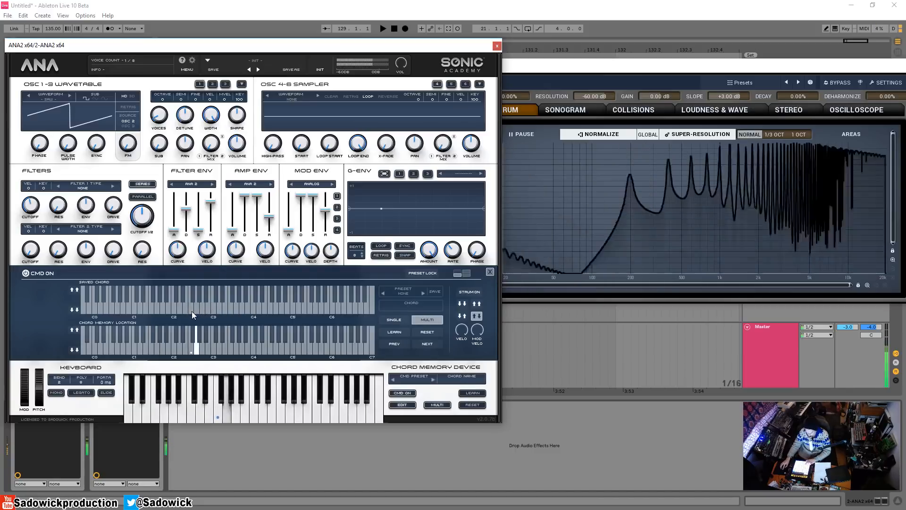
Store chords on the G2 and G-sharp2 keys, using a B-flat over F voicing on G-sharp2
left_click(214, 308)
left_click(220, 307)
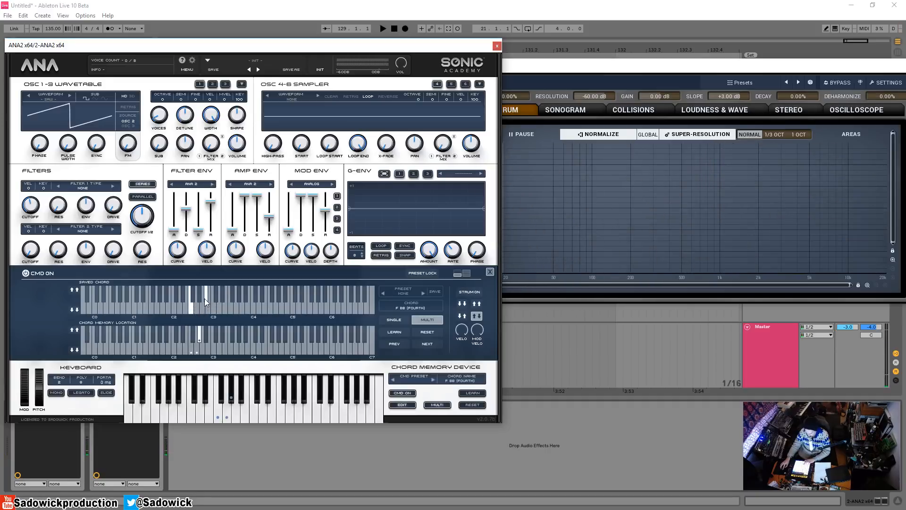
left_click(215, 307)
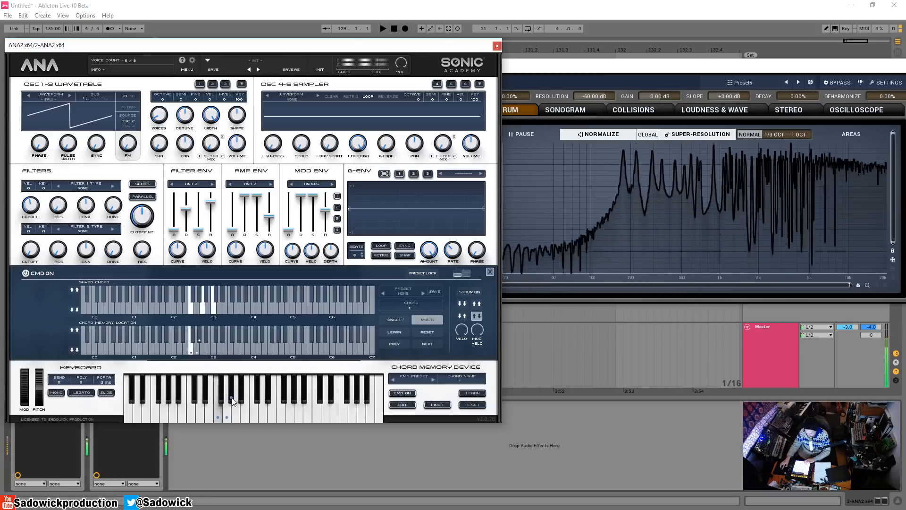
Increase the wavetable oscillator's voices and raise the envelope amount of filter 1
left_click_drag(169, 109, 168, 90)
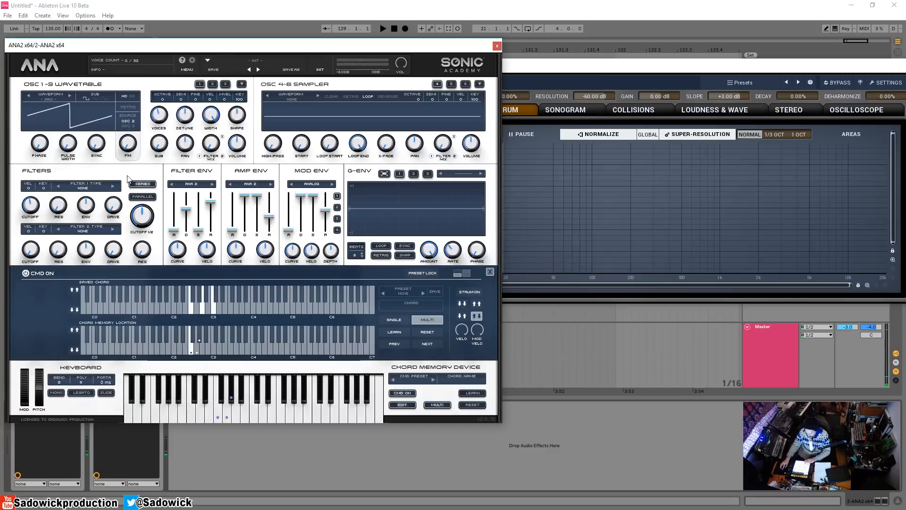
left_click_drag(86, 204, 117, 178)
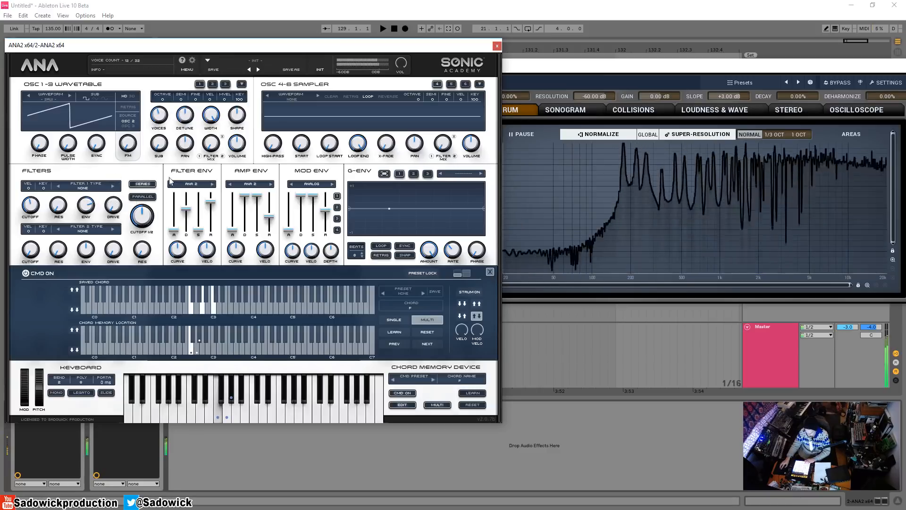
left_click_drag(86, 206, 86, 195)
Lower the master cutoff and filter 1 cutoff, readjust filter 1's envelope amount and shorten the filter envelope decay
left_click_drag(142, 217, 148, 268)
left_click_drag(31, 205, 33, 254)
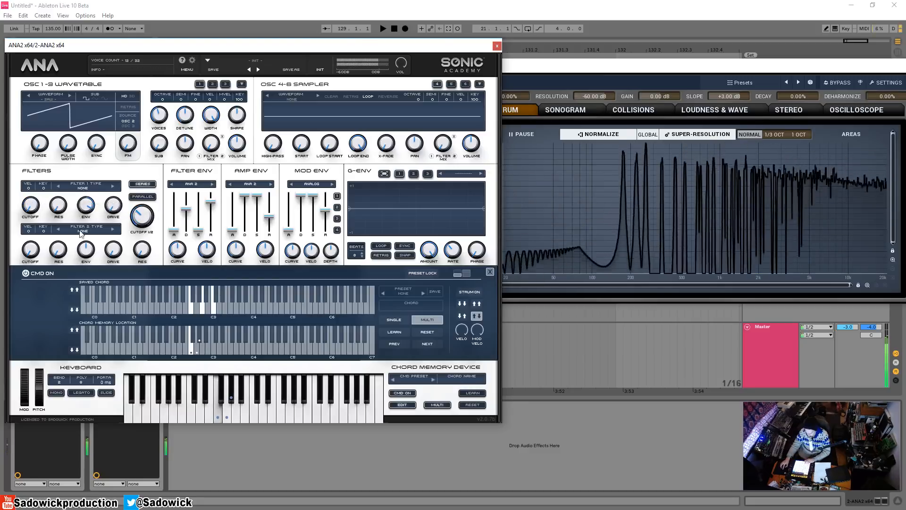
left_click_drag(86, 205, 87, 215)
left_click_drag(186, 209, 186, 221)
Set filter 1 to the analog OBER - LP type and lengthen the filter envelope decay
left_click(92, 188)
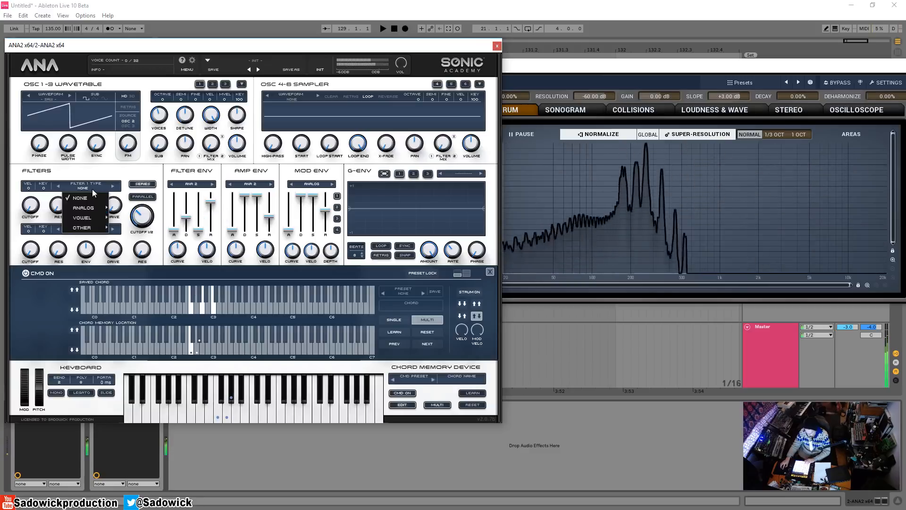
mouse_move(84, 208)
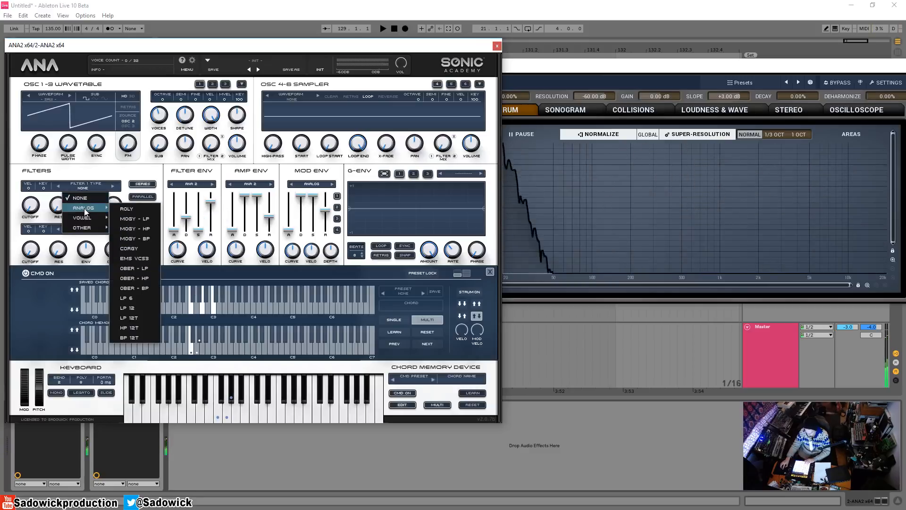
left_click(141, 269)
left_click_drag(185, 217, 186, 208)
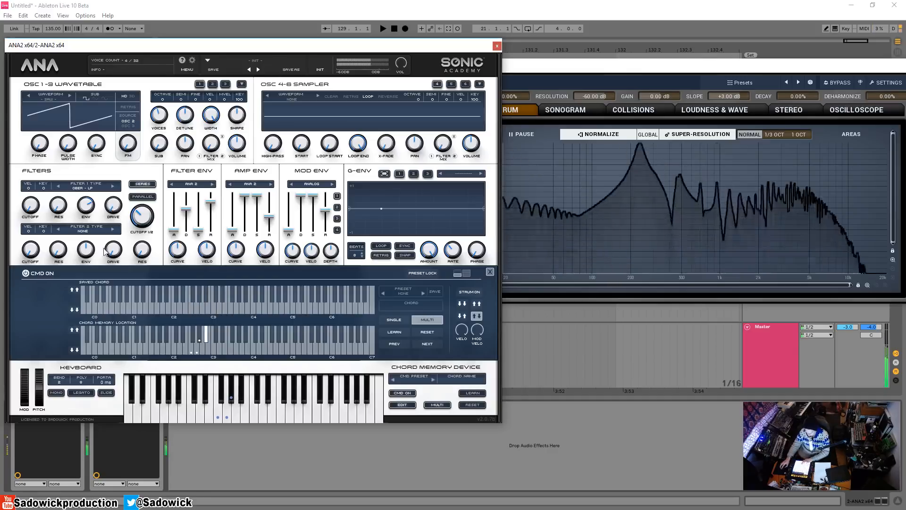
Build a chord of G1, F2, B-flat2 and E-flat3 on the B-flat2 key and raise the master filter cutoff slightly
left_click(208, 306)
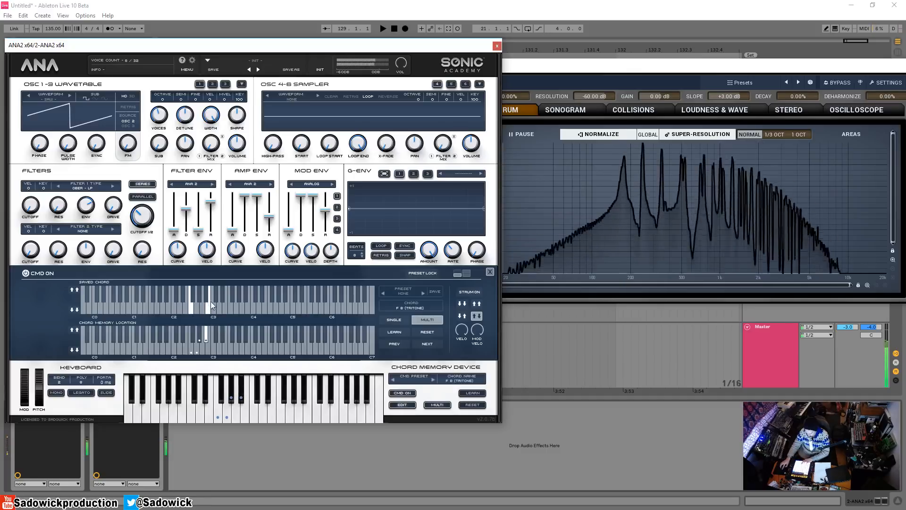
left_click(213, 305)
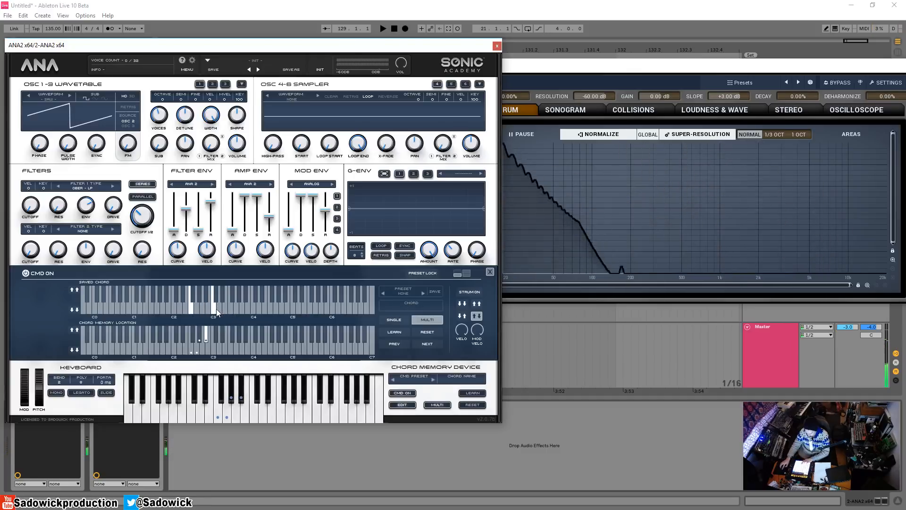
left_click(225, 309)
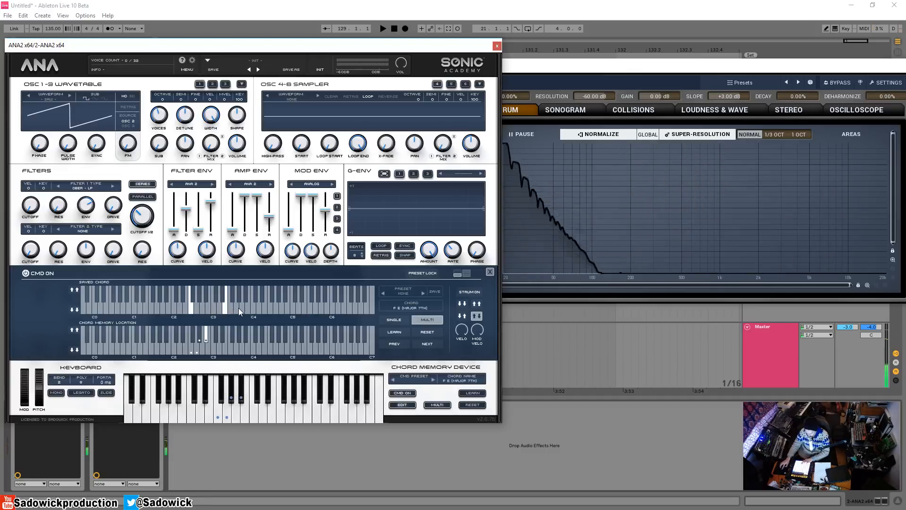
left_click(239, 307)
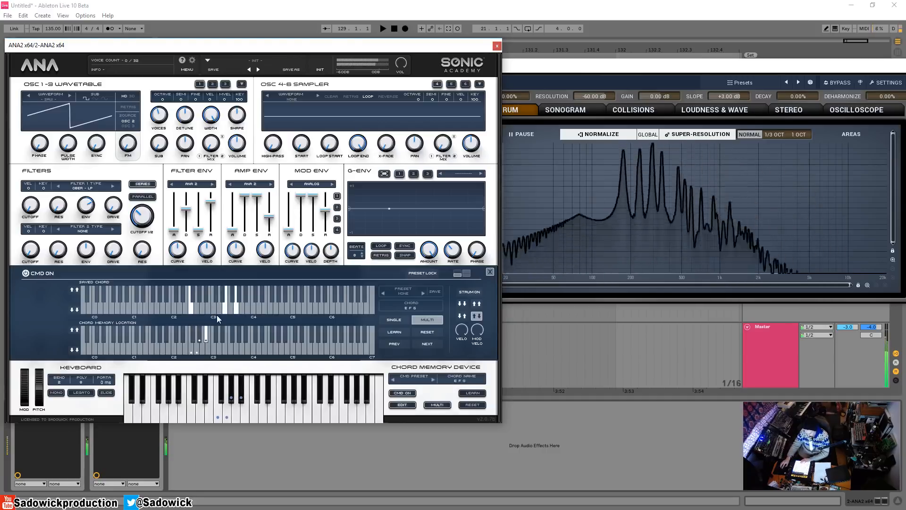
left_click_drag(190, 309, 179, 309)
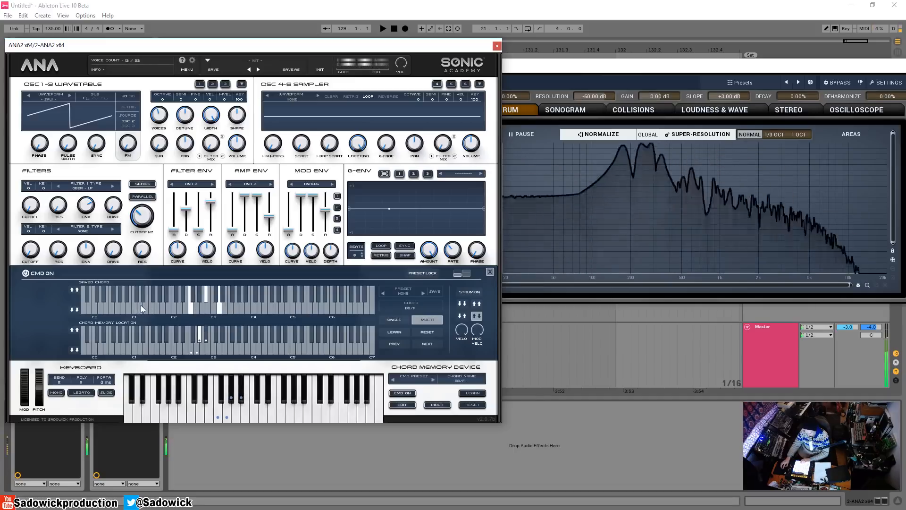
left_click(163, 308)
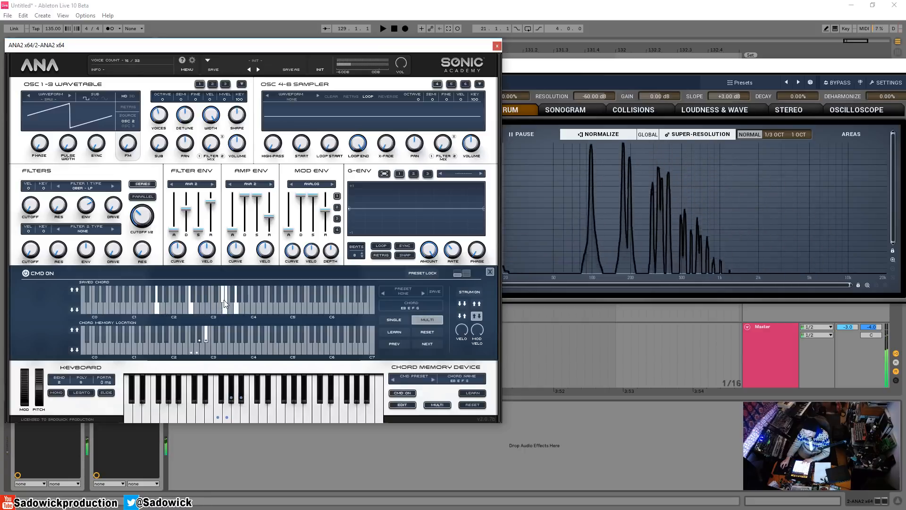
left_click(208, 302)
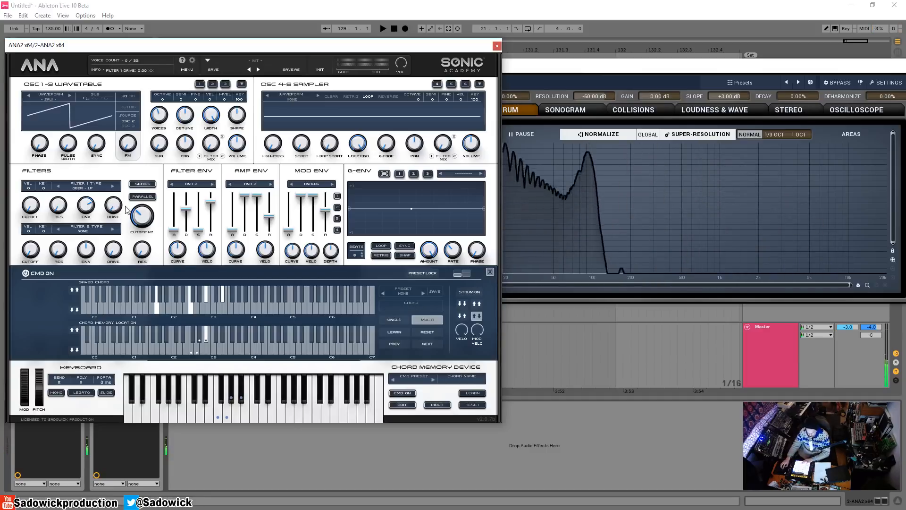
left_click_drag(141, 217, 141, 190)
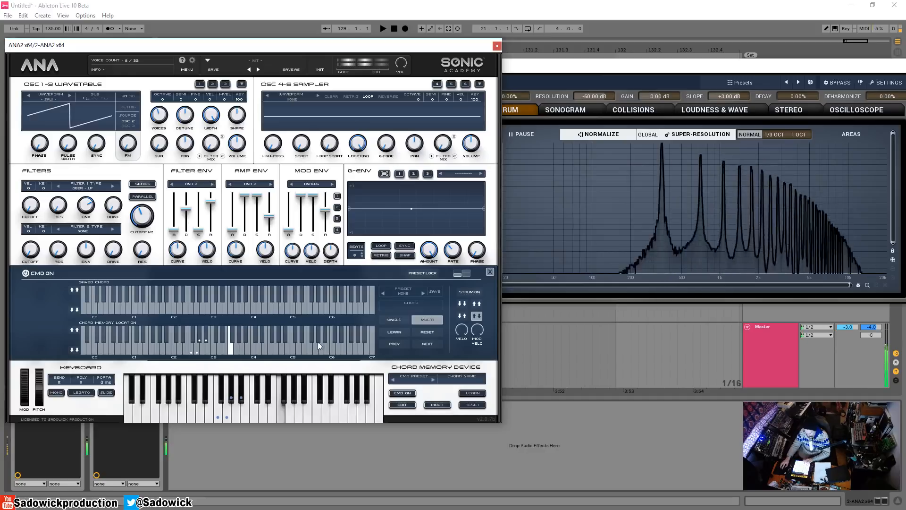
Use Learn to record F minor and further played chords on the keys from F3 upward, and close the chord memory editor
left_click(399, 330)
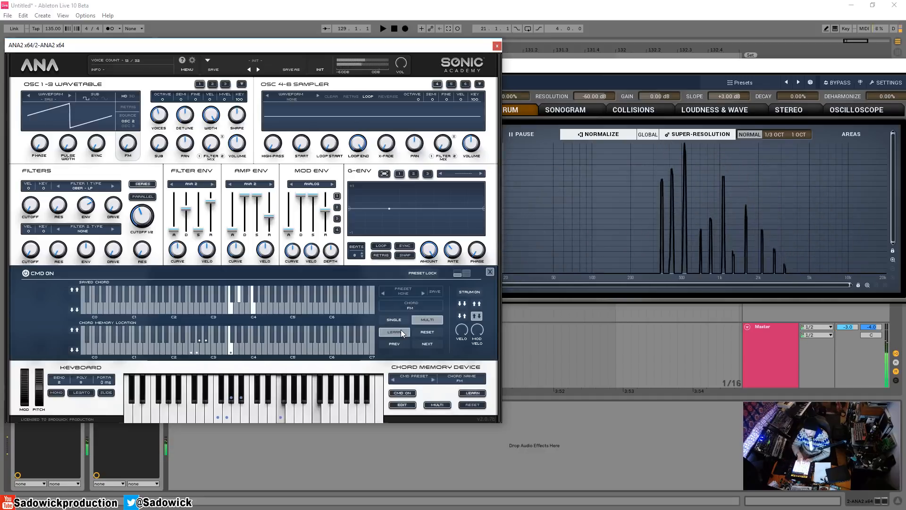
left_click(400, 330)
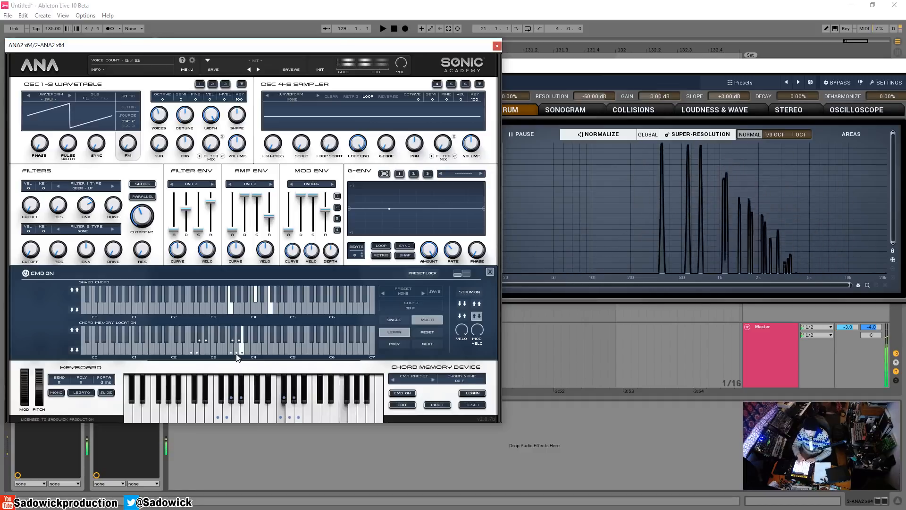
left_click(400, 332)
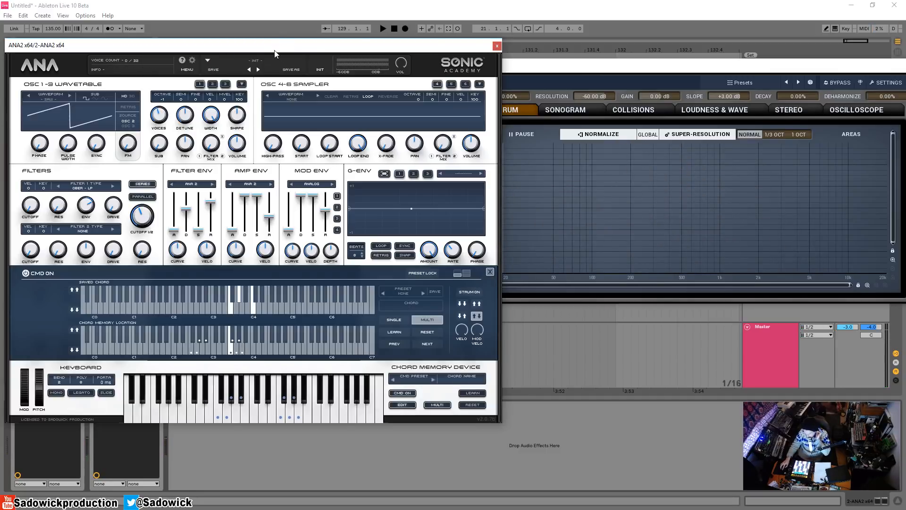
left_click(490, 272)
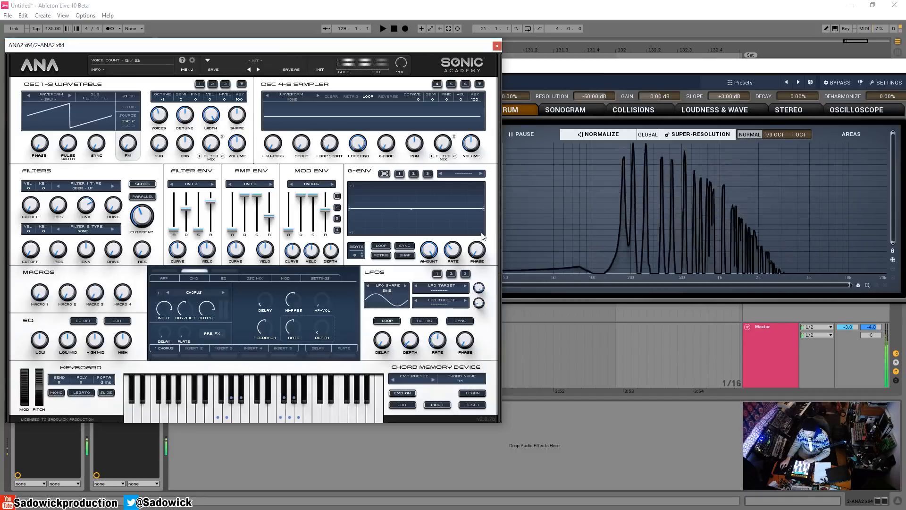
Turn on the EQ, cut its low band and boost the high-mid band by 4.5 dB at 2492 Hz
left_click(236, 277)
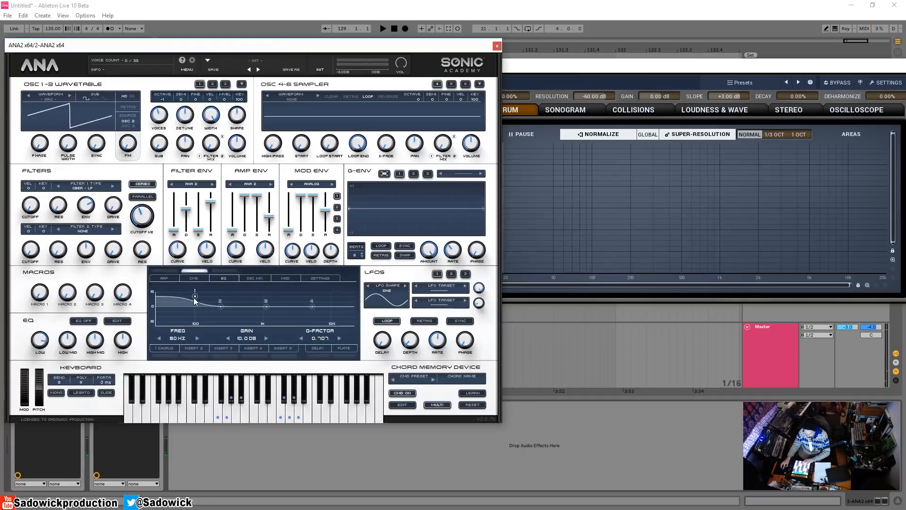
left_click_drag(194, 297, 295, 296)
left_click(229, 277)
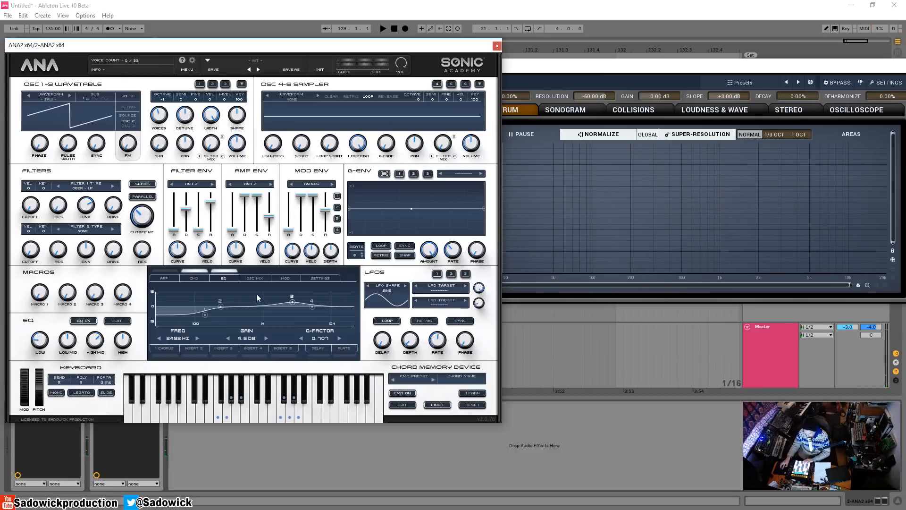
Review the oscillator mixer, the macro and mod matrix and the settings page, closing each full-width page again
left_click(255, 278)
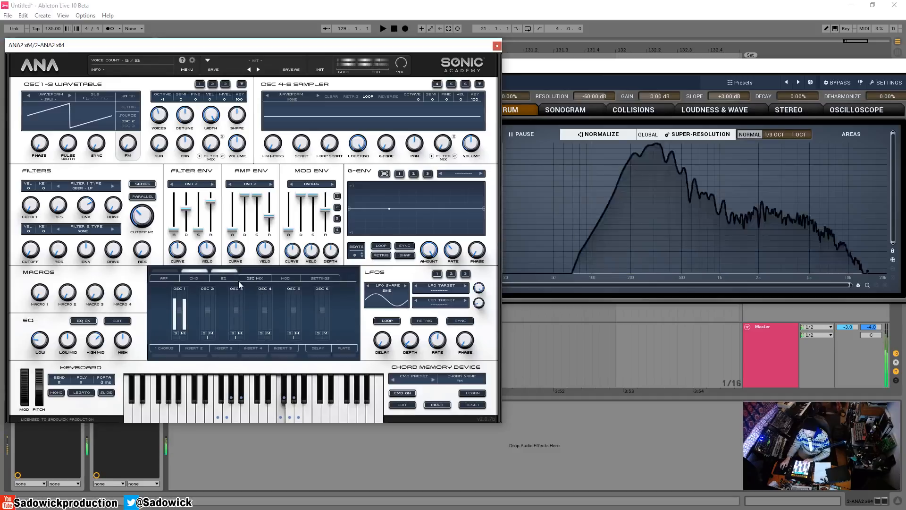
left_click(290, 278)
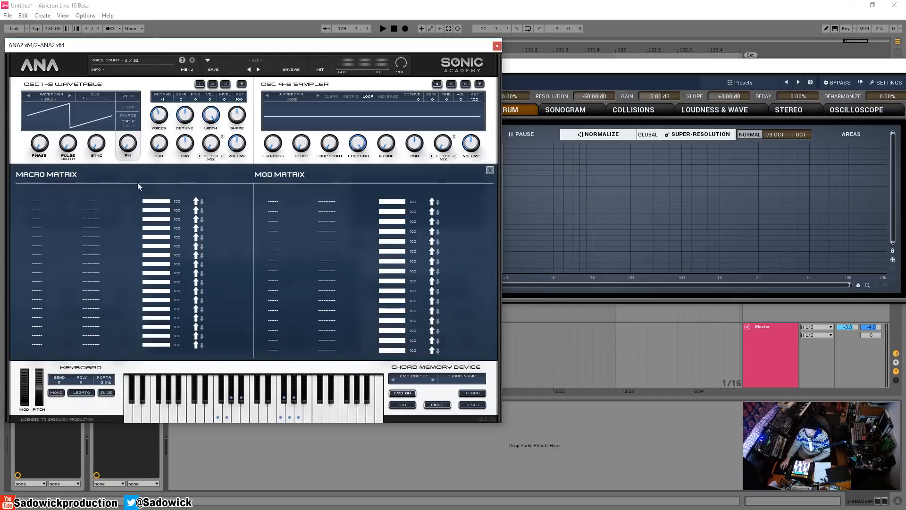
left_click(489, 171)
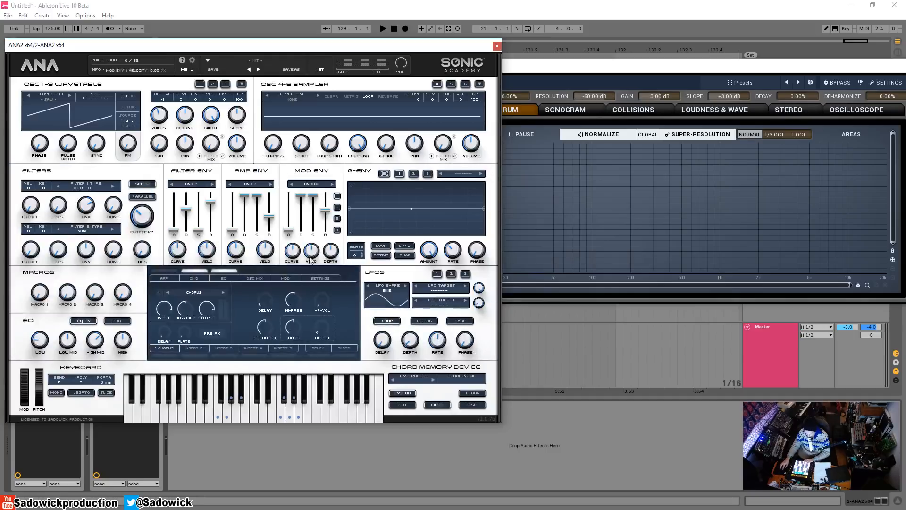
left_click(320, 280)
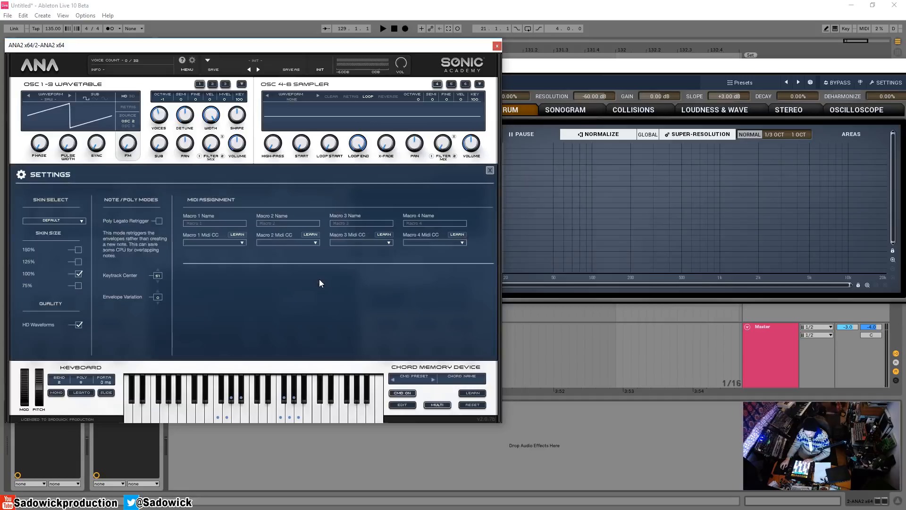
left_click(490, 170)
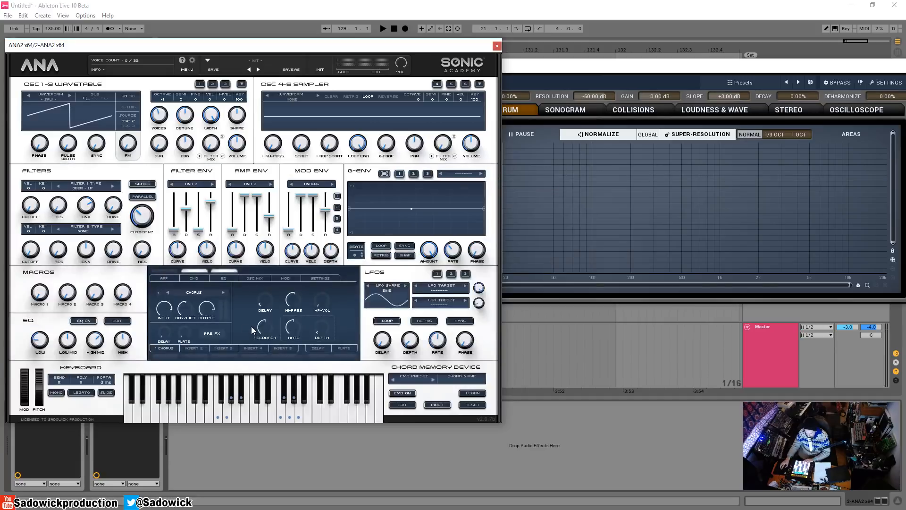
Enable the Chorus in insert slot 1 and load the Delay effect into insert slot 2
left_click(158, 347)
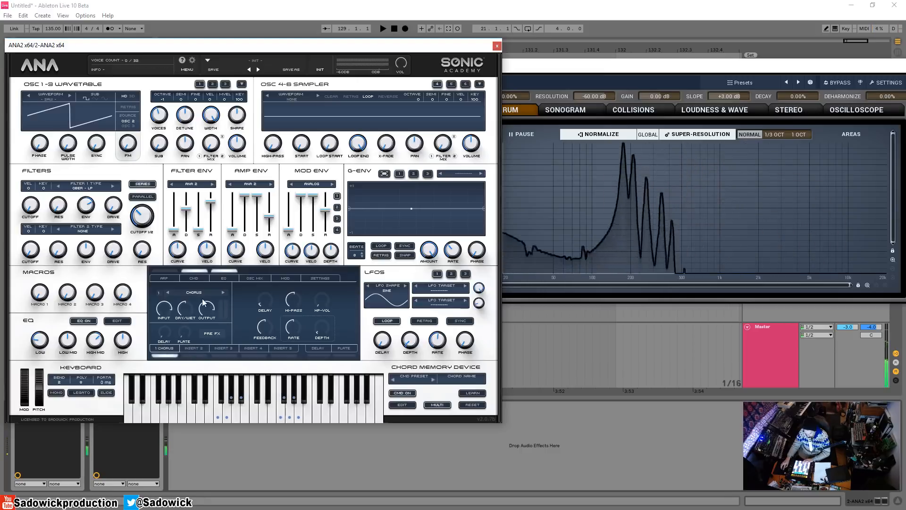
left_click(197, 292)
left_click(190, 349)
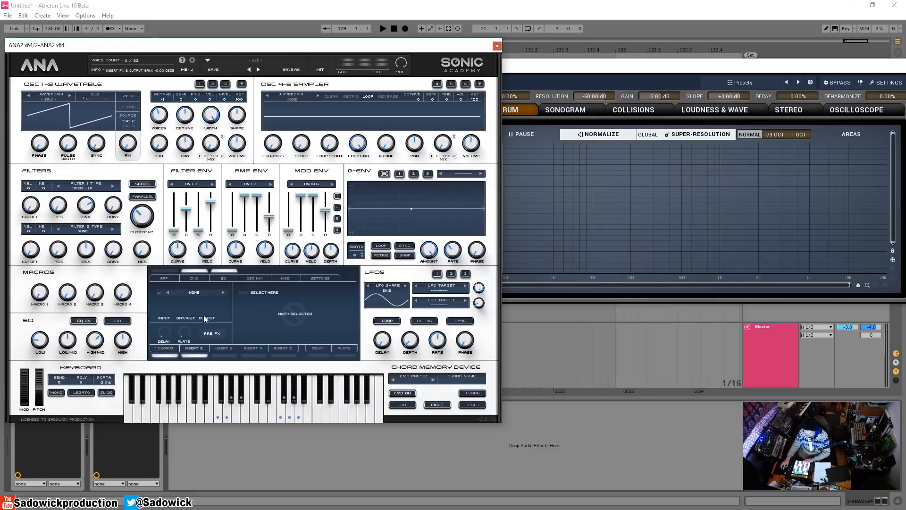
left_click(194, 293)
mouse_move(205, 312)
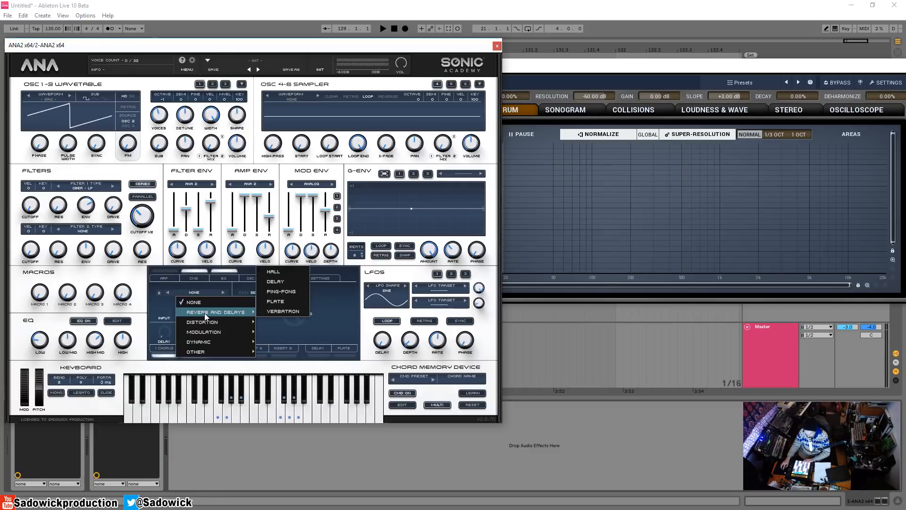
left_click(288, 283)
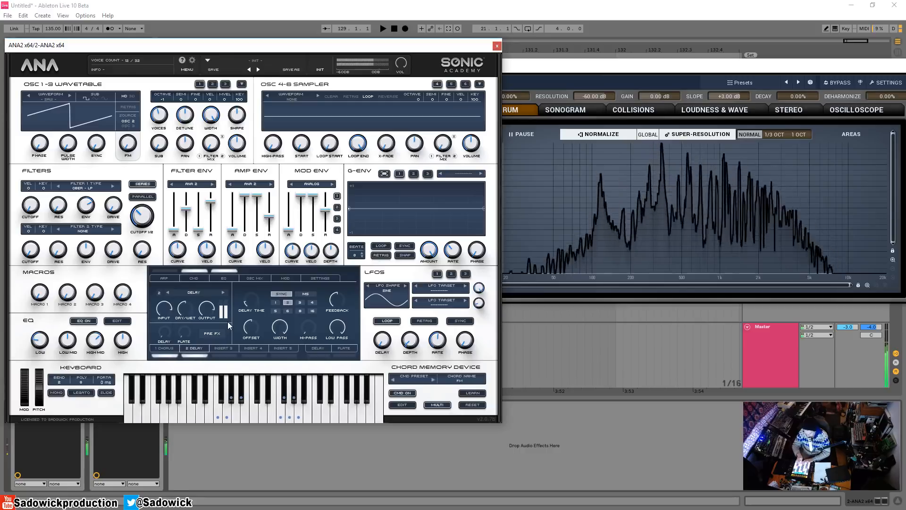
Lower the Delay's dry/wet mix slightly and load the Limiter from the dynamic effects into insert slot 3
left_click_drag(185, 311, 185, 315)
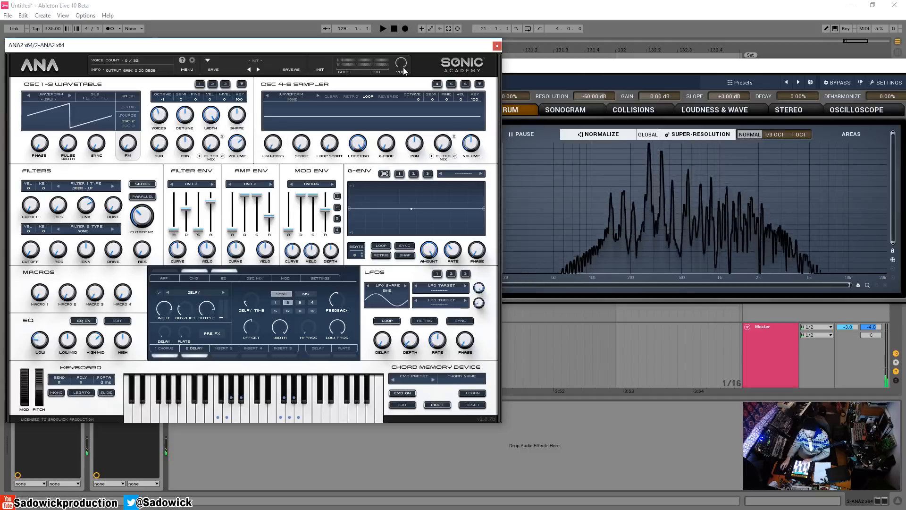
left_click(222, 348)
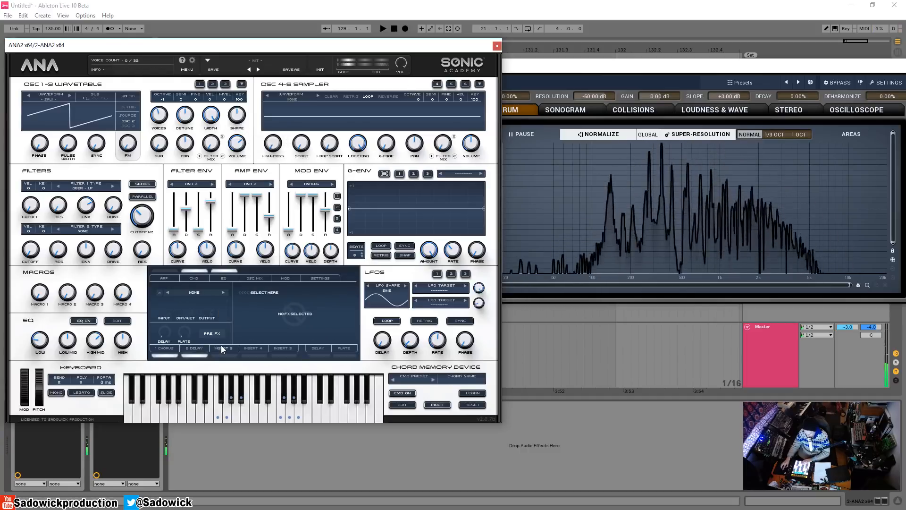
left_click(190, 290)
mouse_move(203, 333)
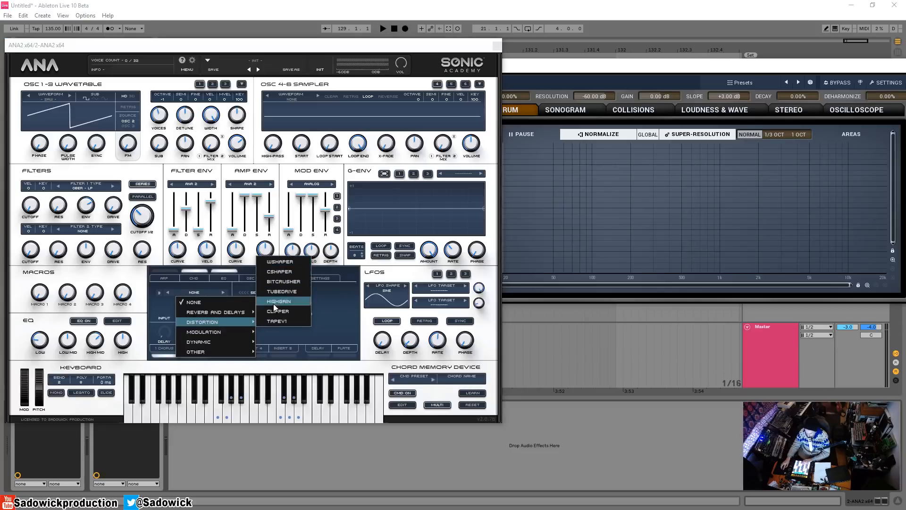
mouse_move(210, 343)
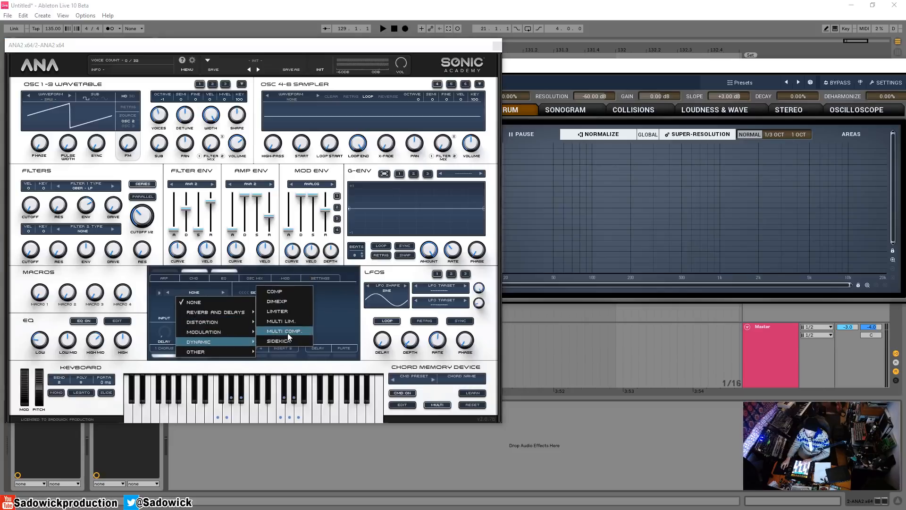
left_click(288, 313)
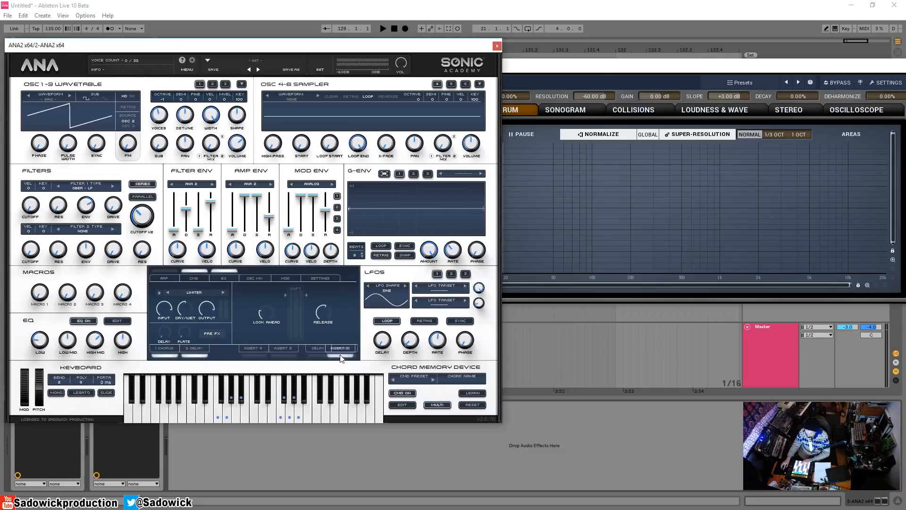
Move the Limiter to the last of the five insert positions in the effects chain
left_click_drag(231, 351, 283, 351)
left_click(253, 348)
left_click(250, 356)
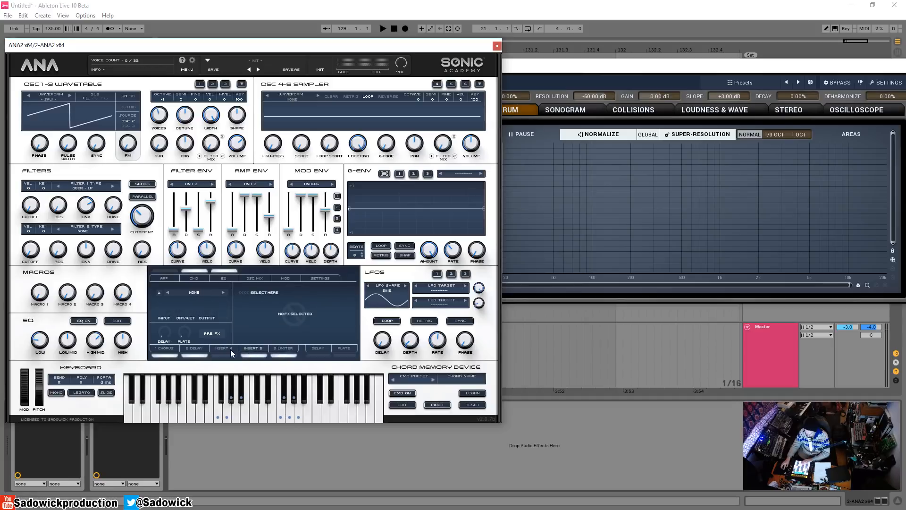
Load the Hall reverb into the empty insert slot 4 and lower its dry/wet mix
left_click(195, 293)
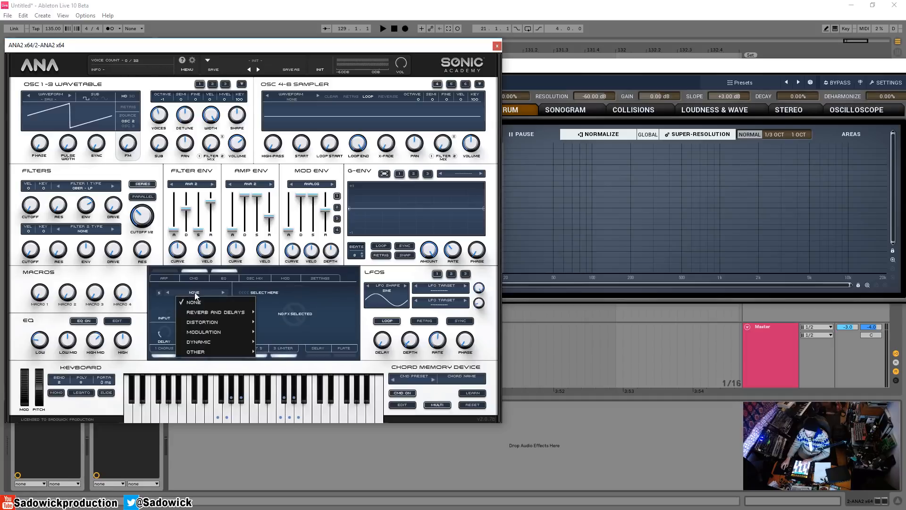
mouse_move(236, 311)
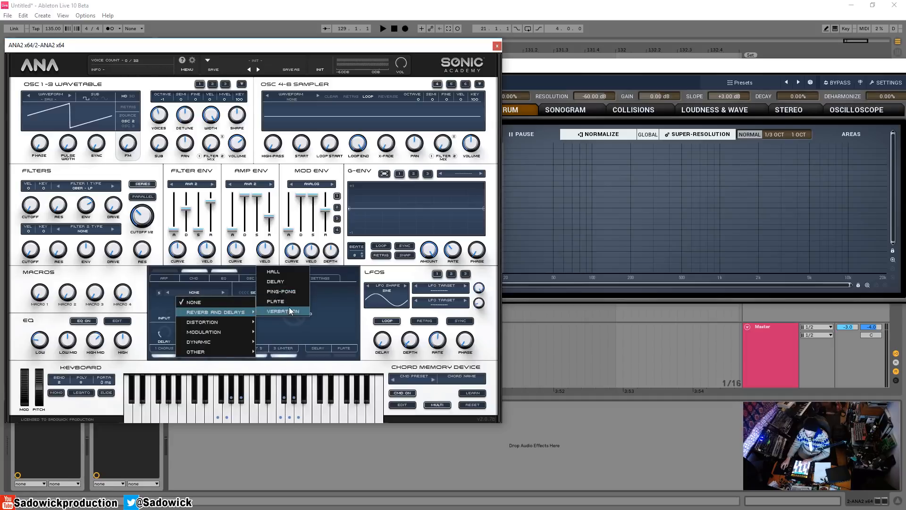
left_click(282, 273)
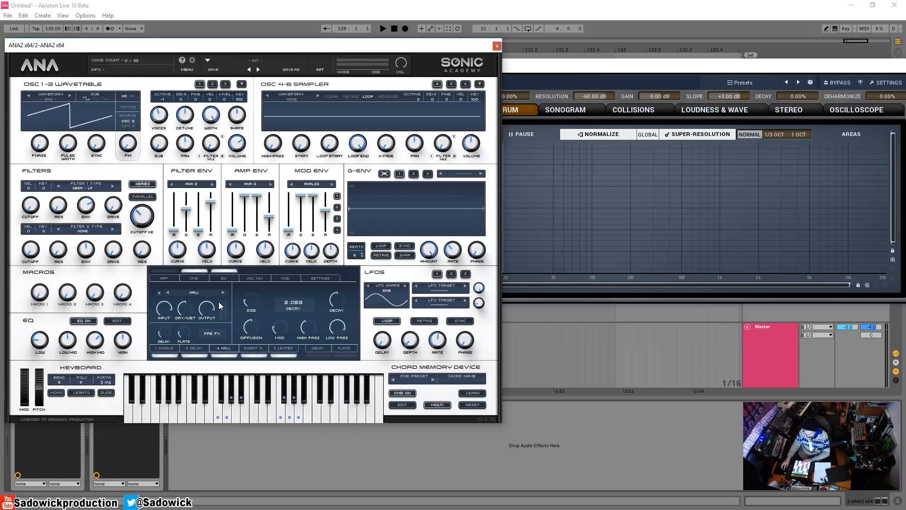
left_click_drag(188, 310, 189, 333)
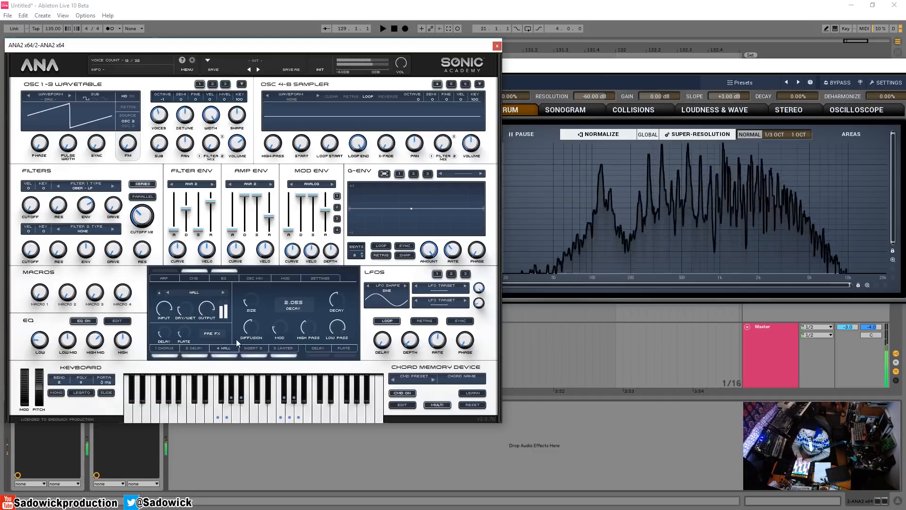
Load the Comp effect into insert slot 5, raising its ratio and lowering its threshold
left_click(291, 356)
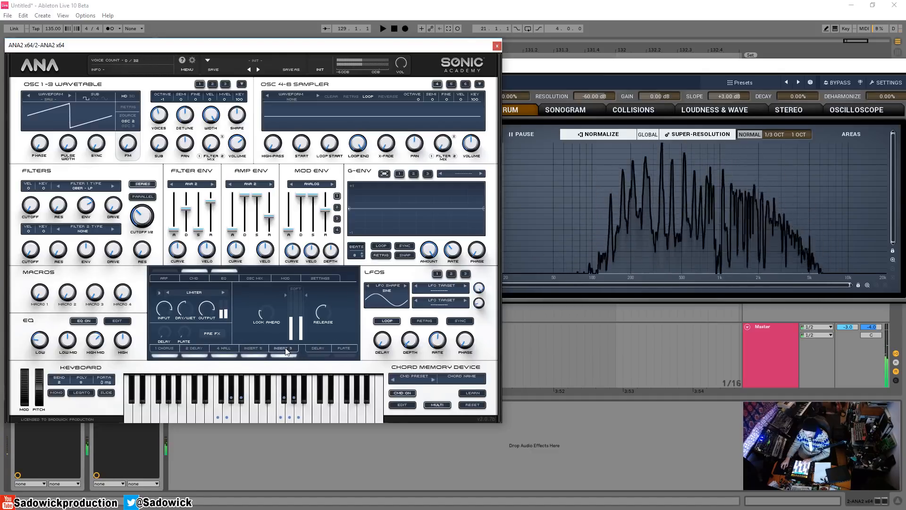
left_click(254, 349)
left_click(192, 292)
mouse_move(213, 340)
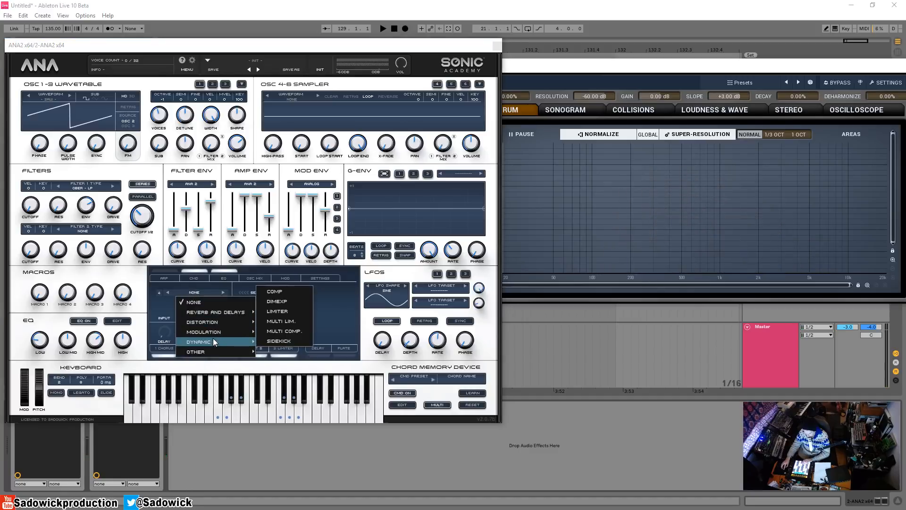
left_click(285, 292)
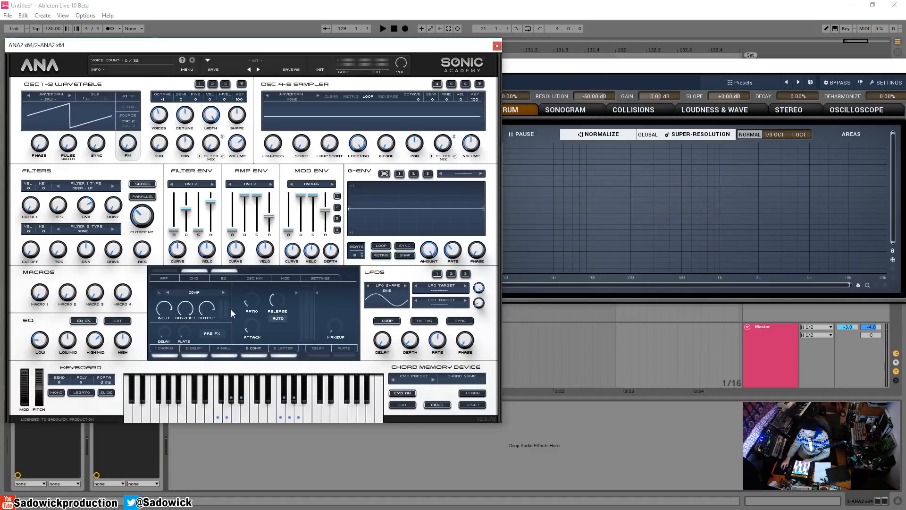
left_click_drag(249, 302, 261, 261)
left_click_drag(319, 291, 317, 317)
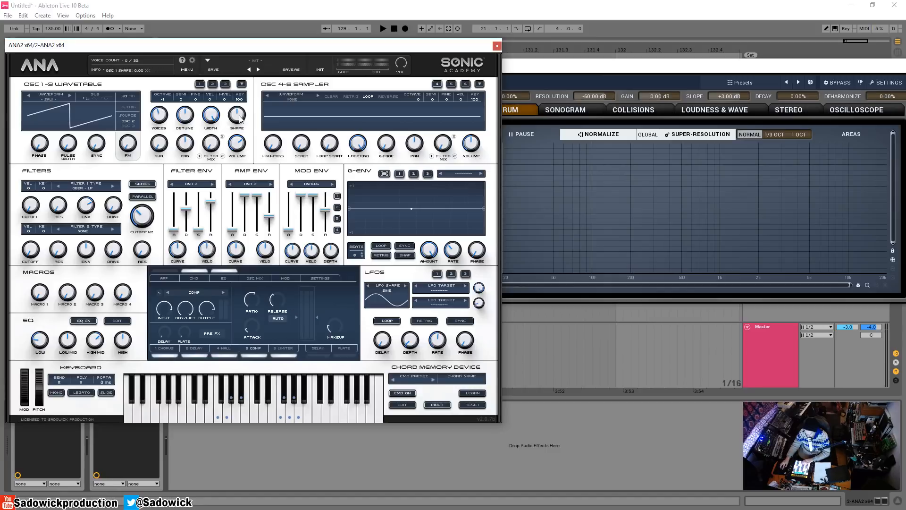
Examine the copy, reset, import sample and FM filter options of wavetable oscillator 1, and close them without choosing any
left_click(242, 84)
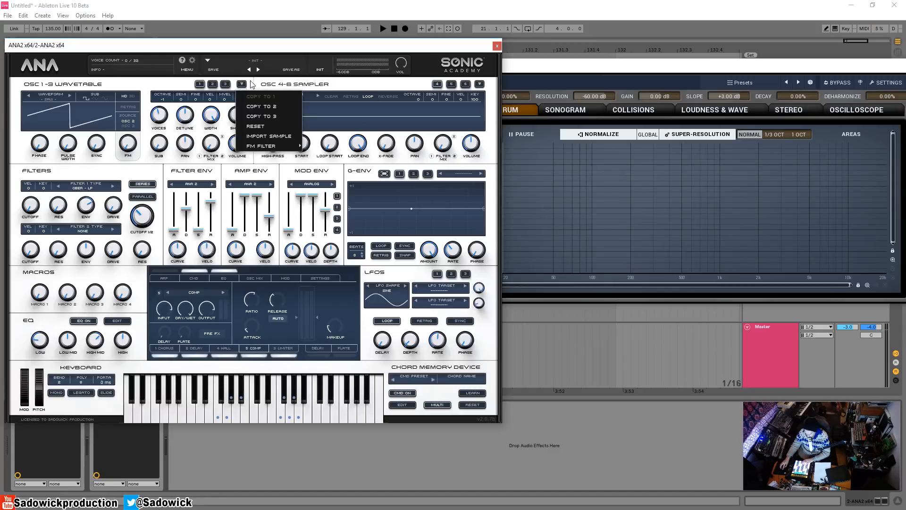
left_click(252, 84)
left_click(241, 85)
left_click(241, 85)
left_click(242, 85)
left_click(372, 360)
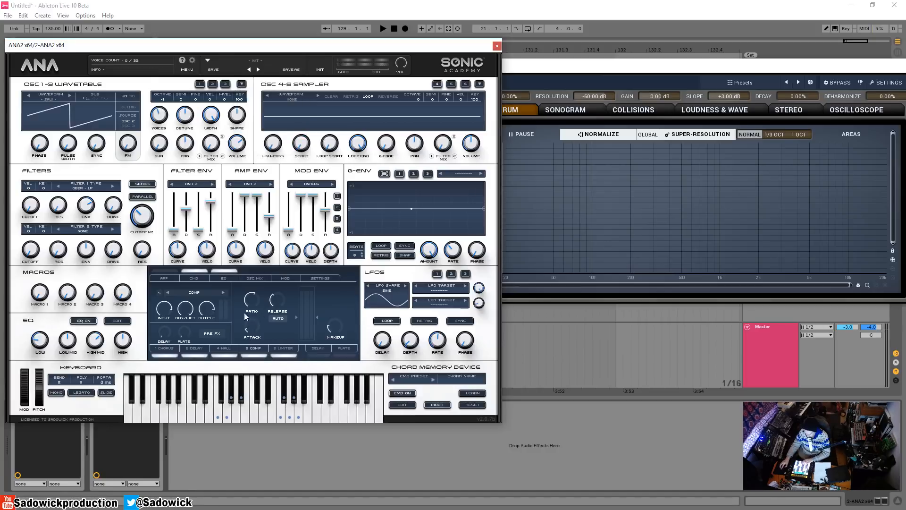
Review the oscillator mixer, the arpeggiator page and the chord memory page, closing each full-width page again
left_click(253, 279)
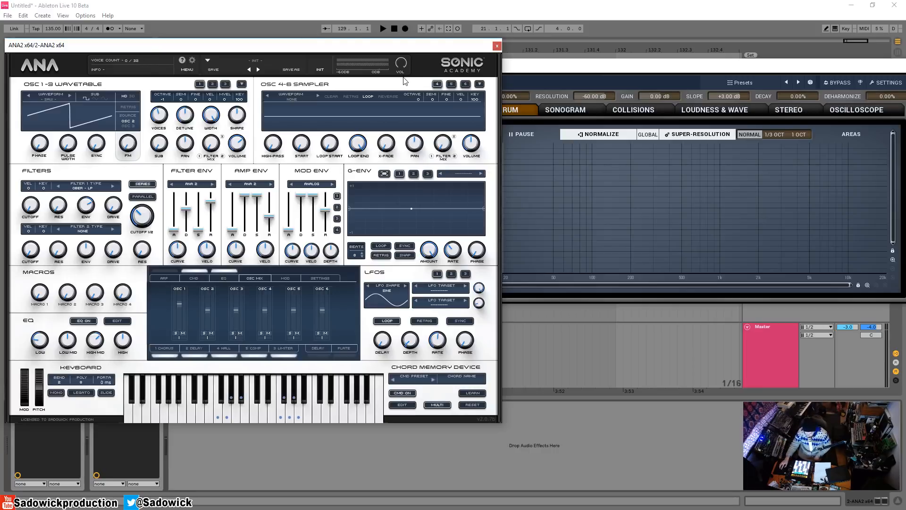
left_click(177, 281)
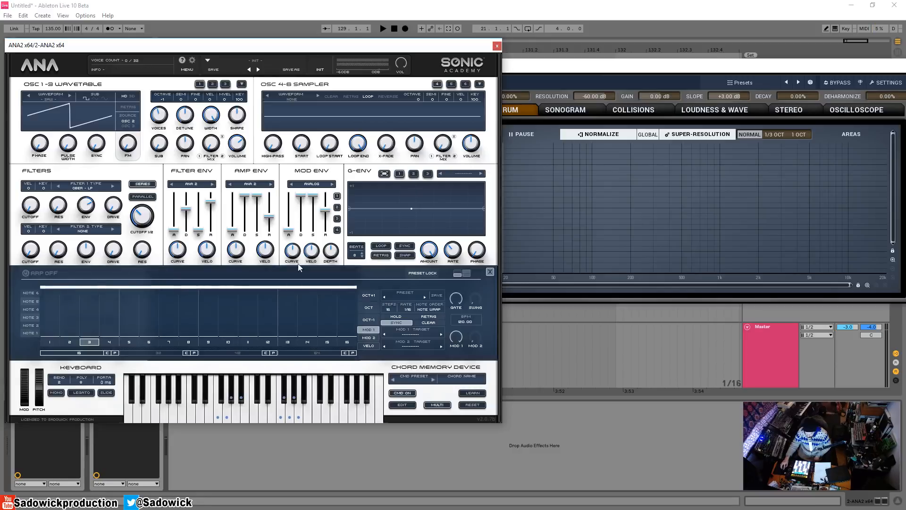
left_click(490, 272)
left_click(187, 279)
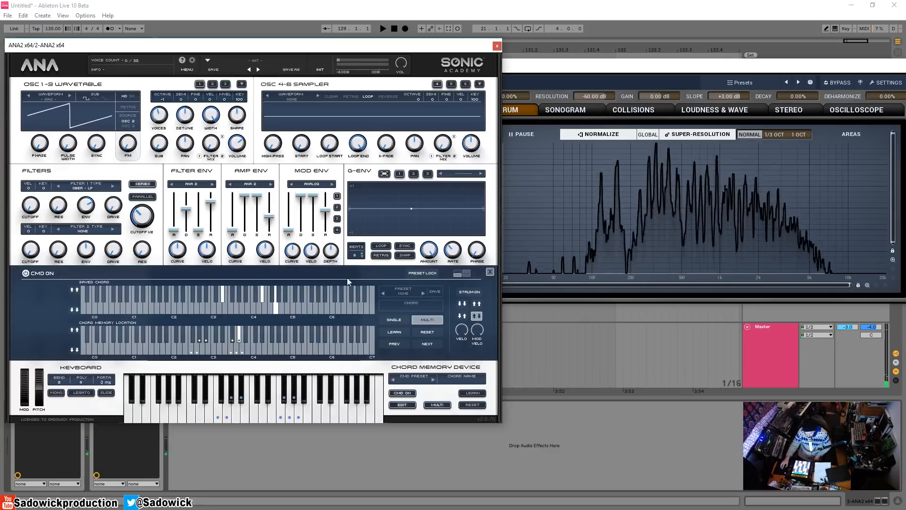
left_click(491, 272)
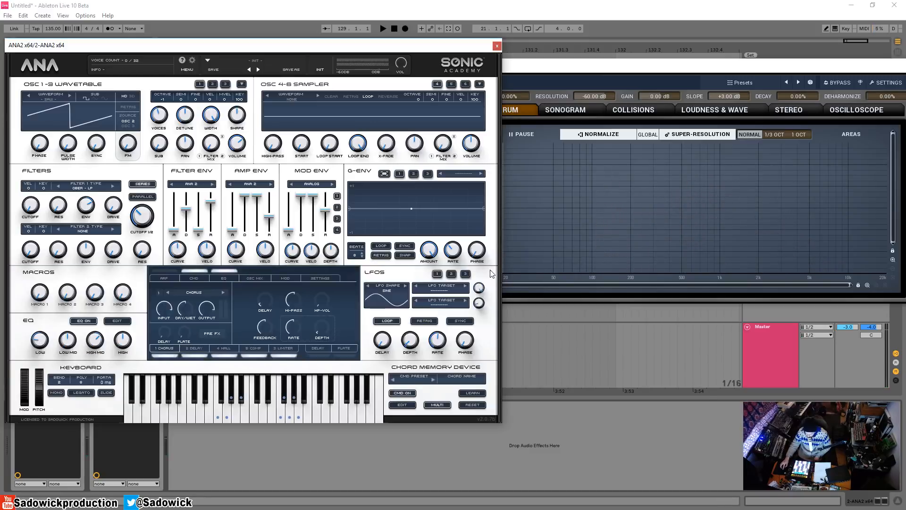